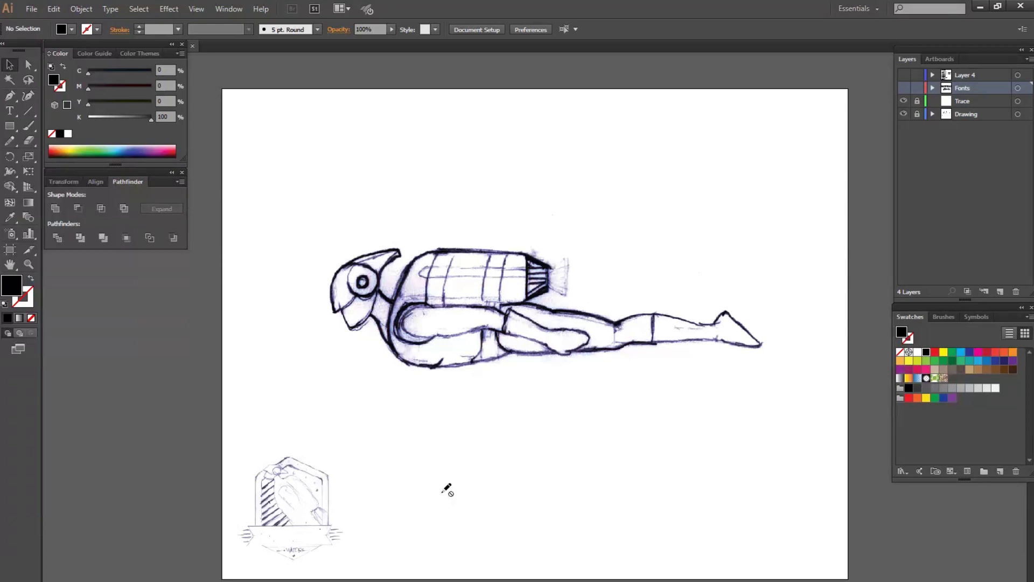
Make the Trace layer the active layer and unlock it
mouse_move(501, 366)
left_mouse_down()
mouse_move(517, 321)
mouse_move(353, 312)
mouse_move(331, 296)
mouse_move(448, 336)
left_mouse_up()
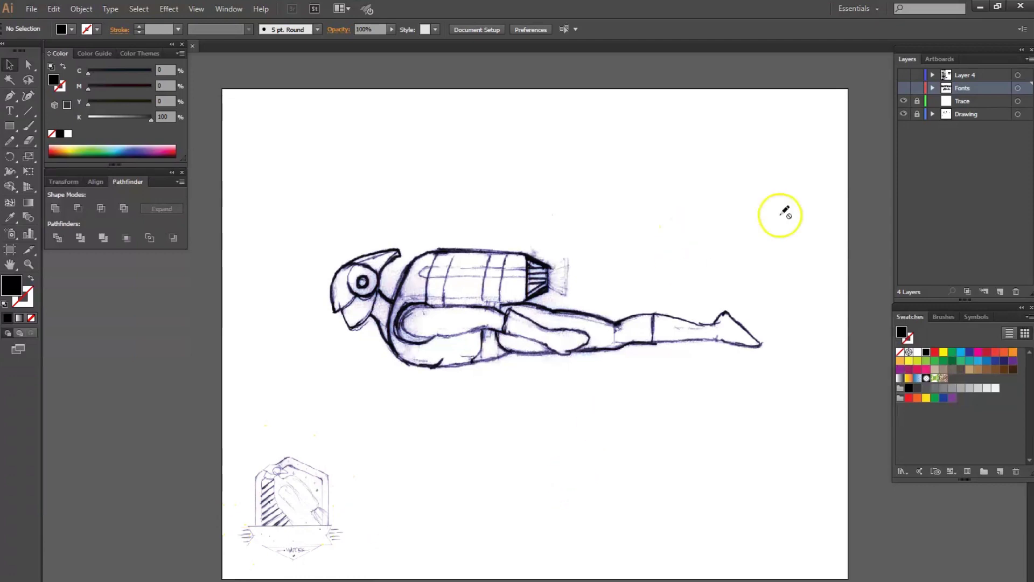
left_click(984, 115)
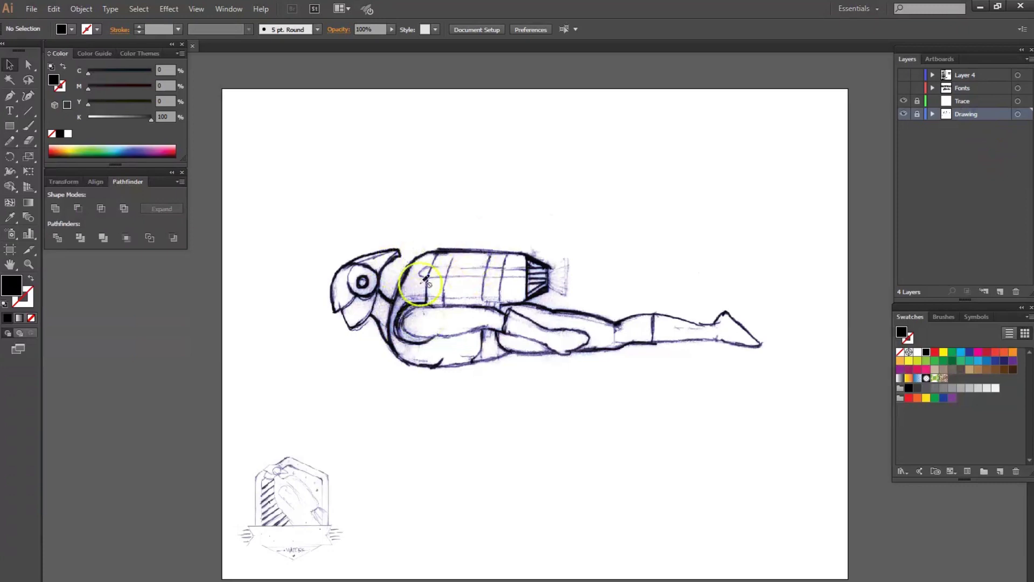
left_click(973, 102)
left_click(917, 101)
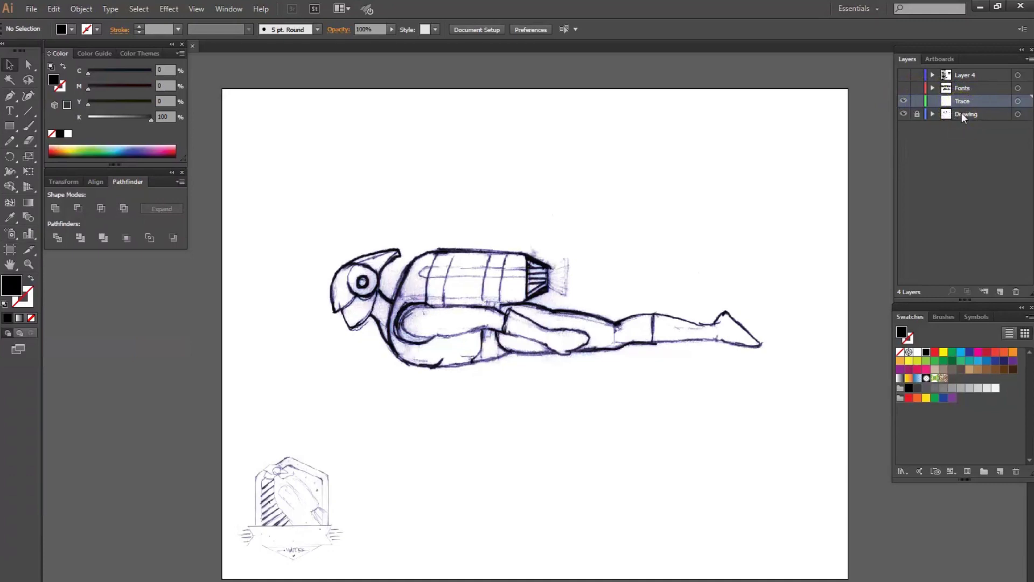
Examine the linework of the sketched figure's helmet and jetpack up close, then the whole figure
key("z")
left_click(415, 318)
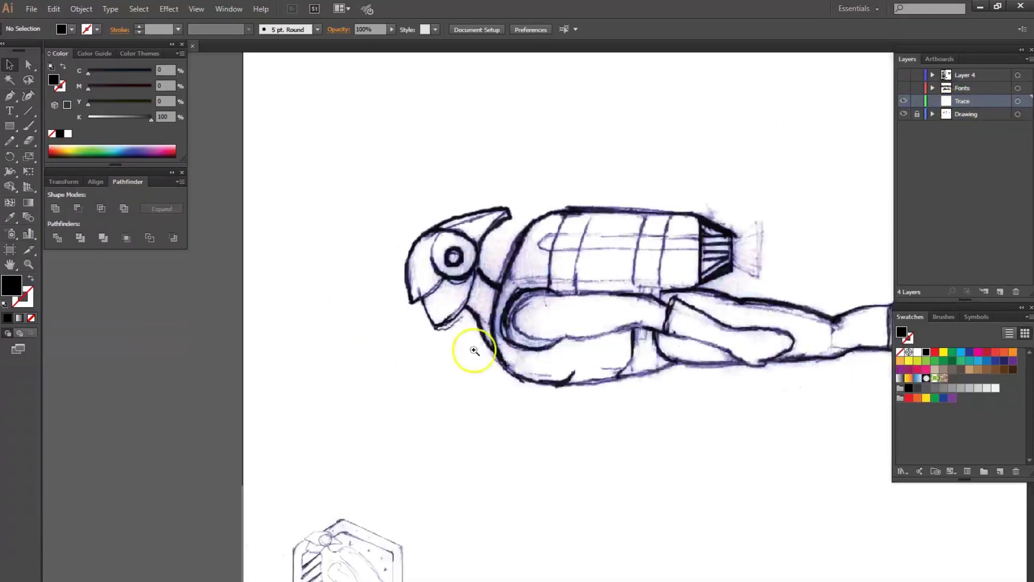
left_click(526, 285)
left_click(463, 312)
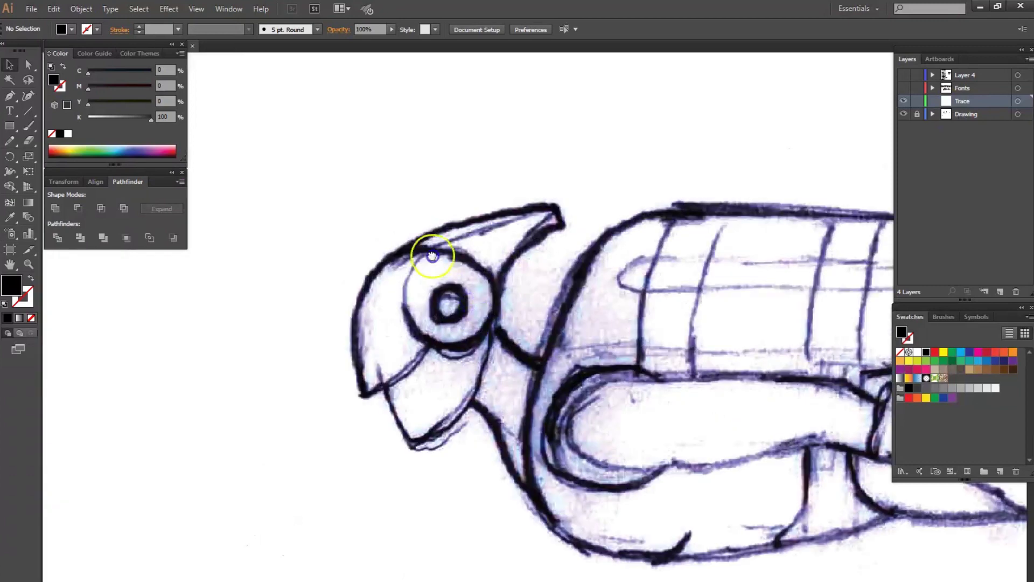
left_click_drag(432, 256, 400, 254)
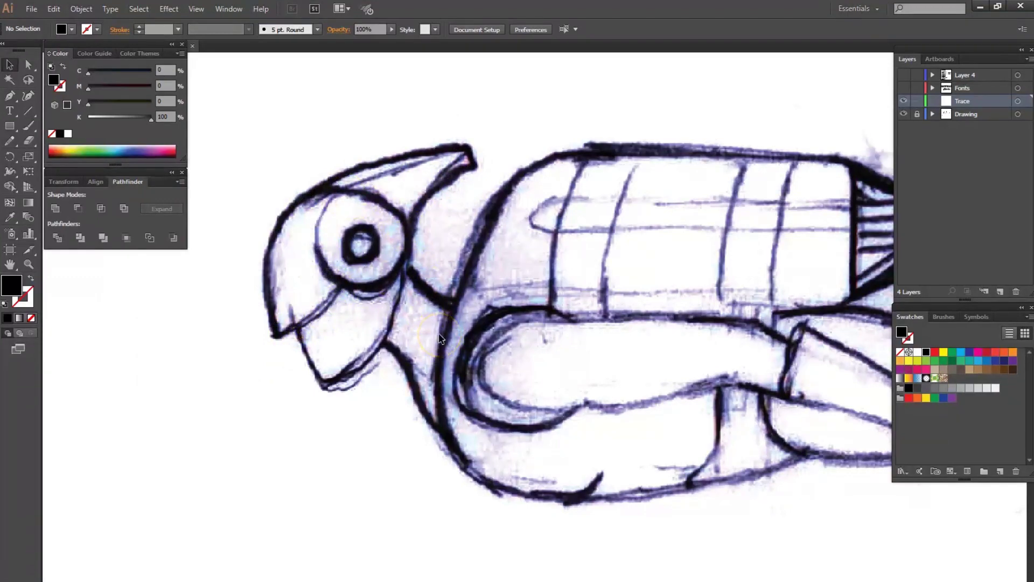
left_click(603, 371, "ctrl+alt")
left_click(561, 391, "ctrl+alt")
left_click(519, 338, "ctrl+alt")
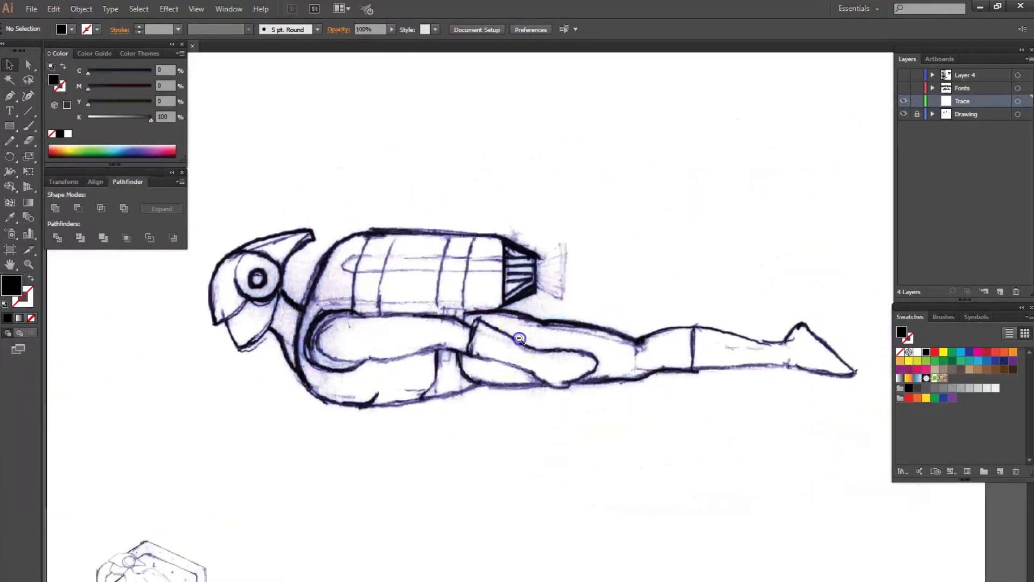
left_click(519, 338, "ctrl+alt")
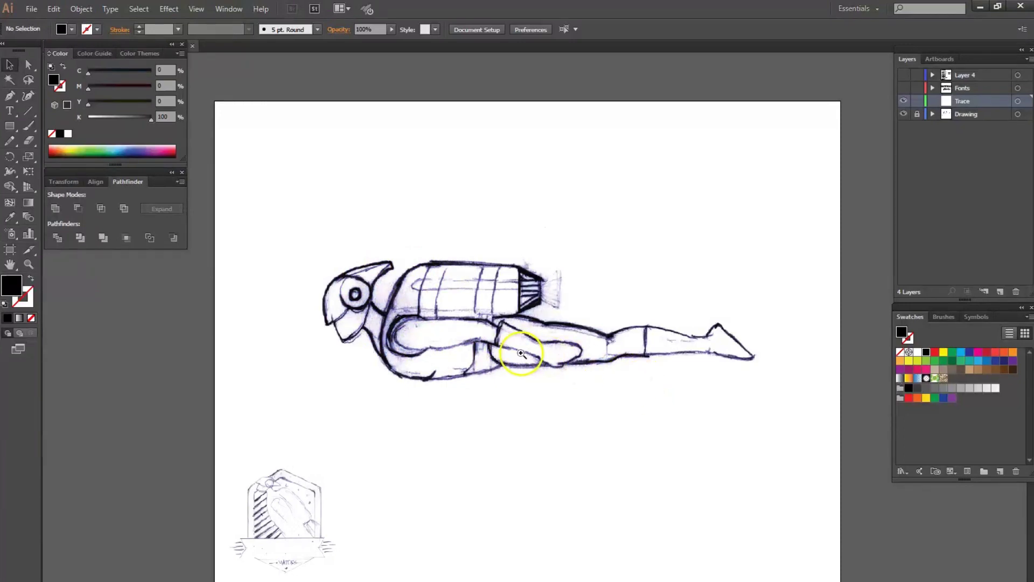
Set up the Pen tool with no fill and a bright pink stroke (#ff1d5e) for tracing the head
scroll(520, 352, "up", 1)
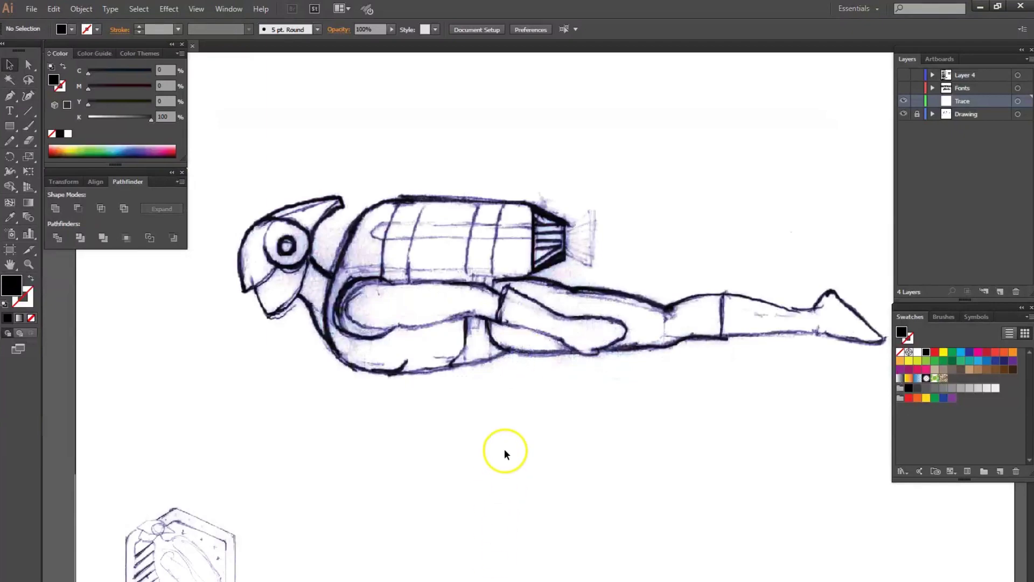
scroll(393, 242, "up", 3)
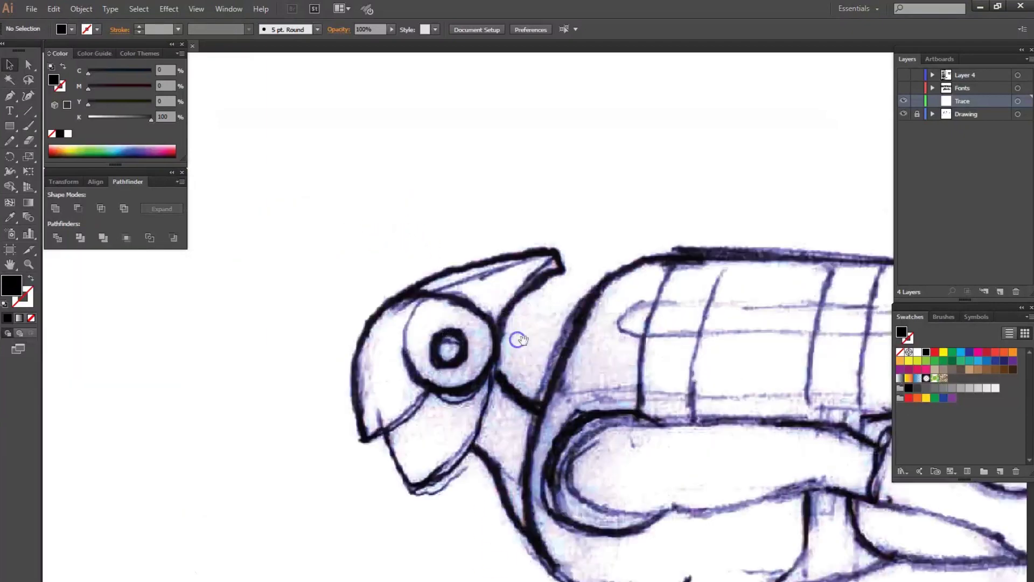
key("p")
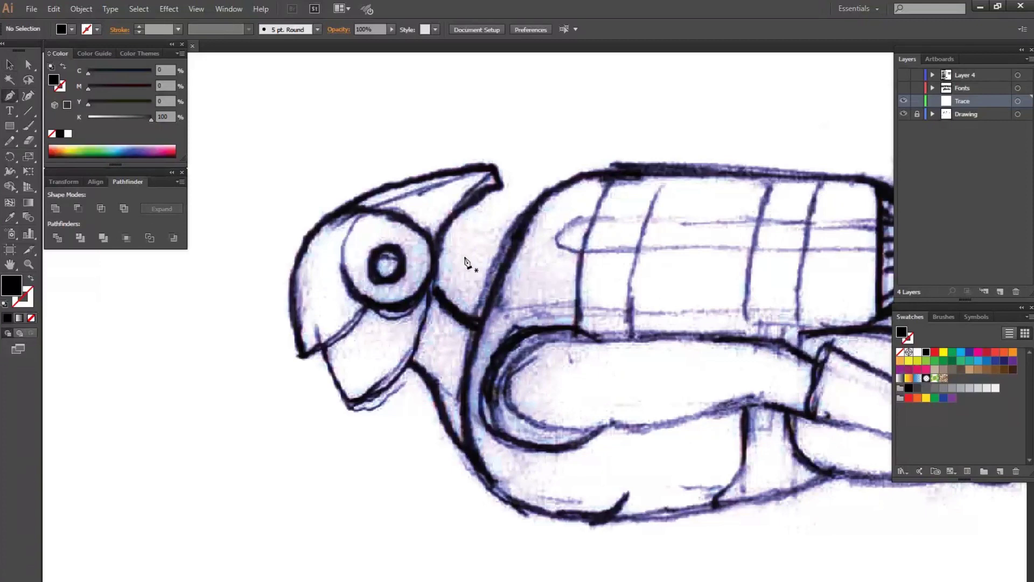
left_click(31, 281)
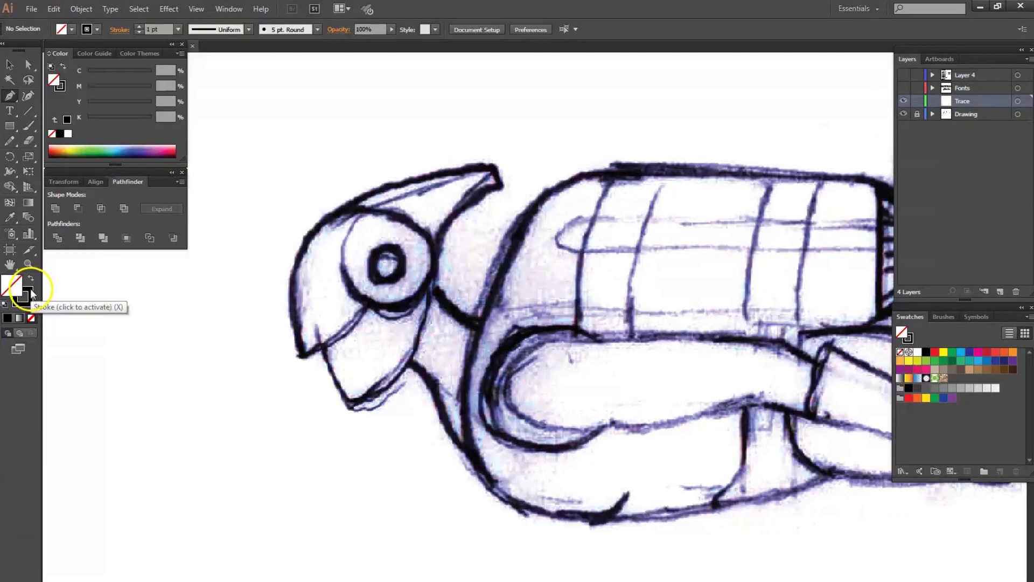
left_click(30, 291)
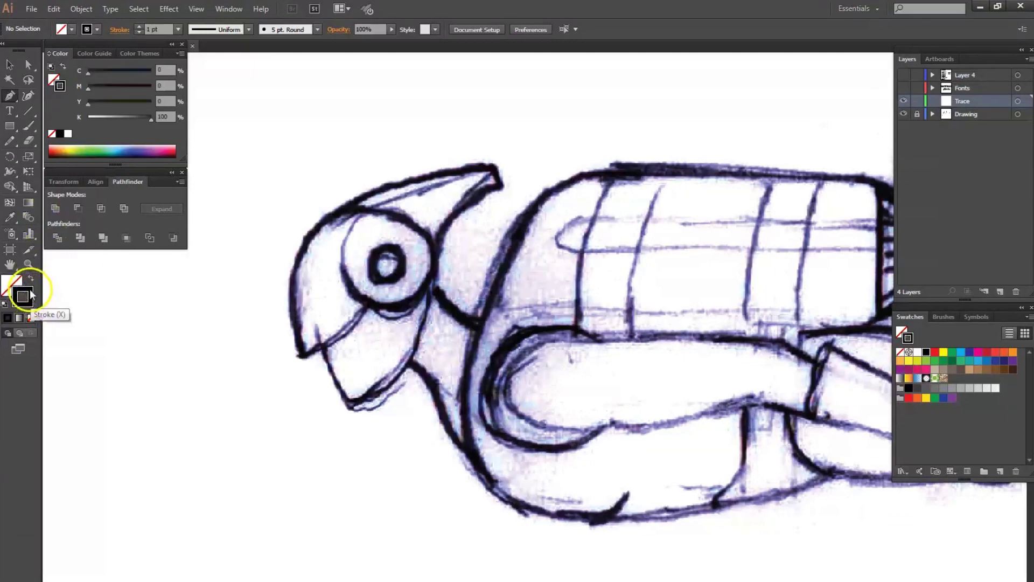
double_click(30, 291)
left_click_drag(495, 158, 505, 142)
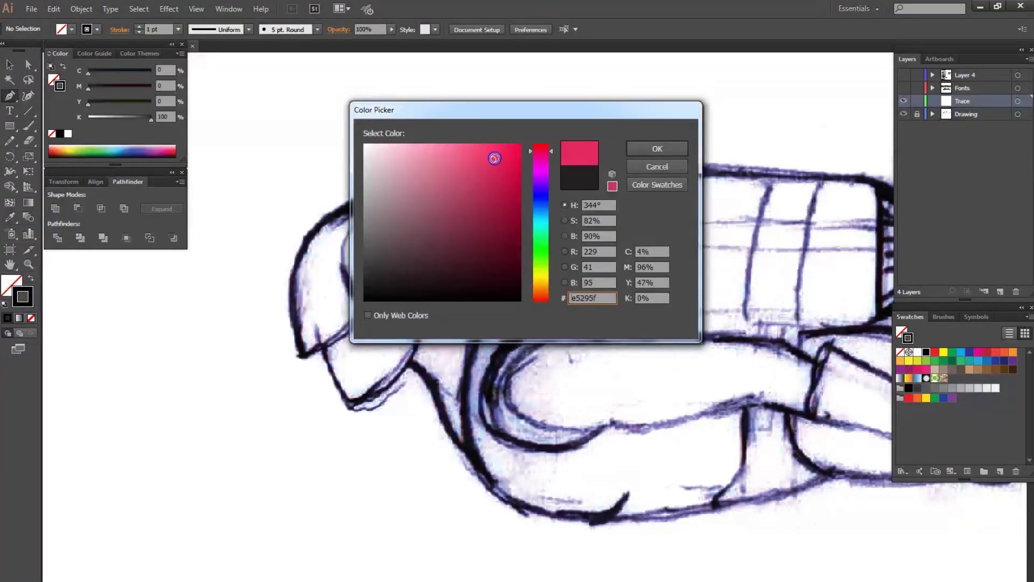
left_click(658, 148)
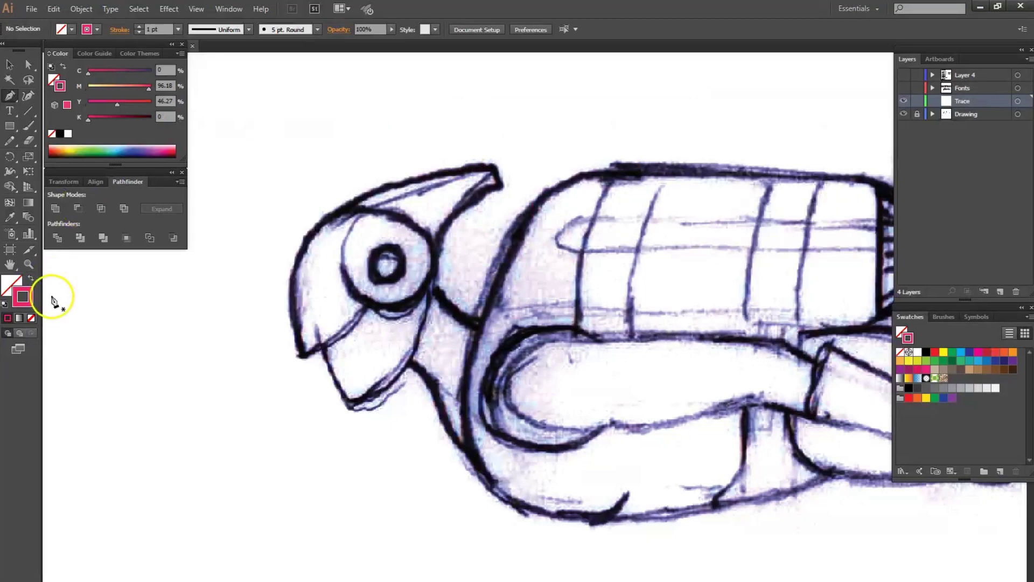
Trace both edges of the helmet's thick front line from the brow down to the beak tip and along the lower edge to the eye circle
left_click_drag(347, 206, 300, 237)
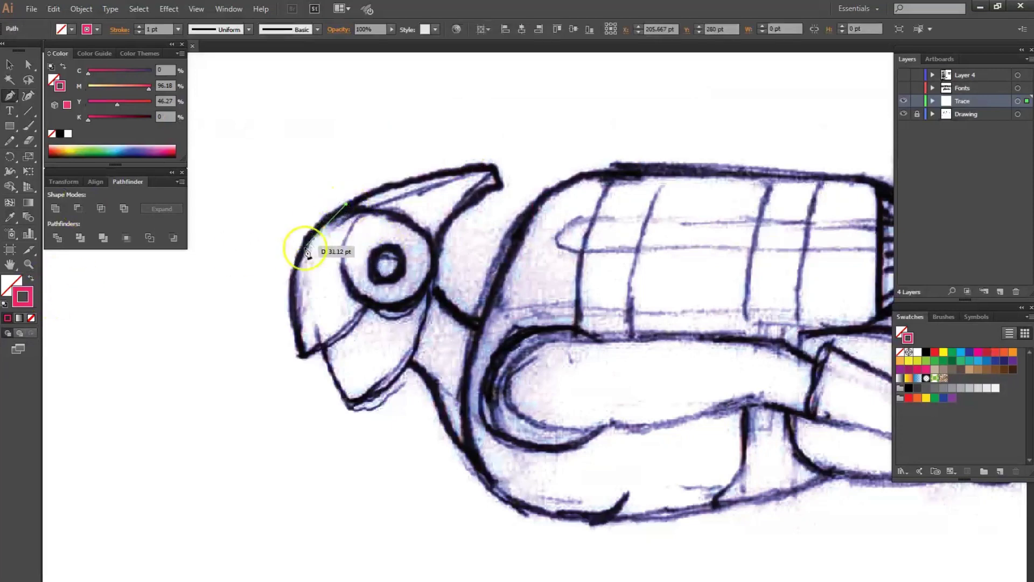
left_click(289, 280)
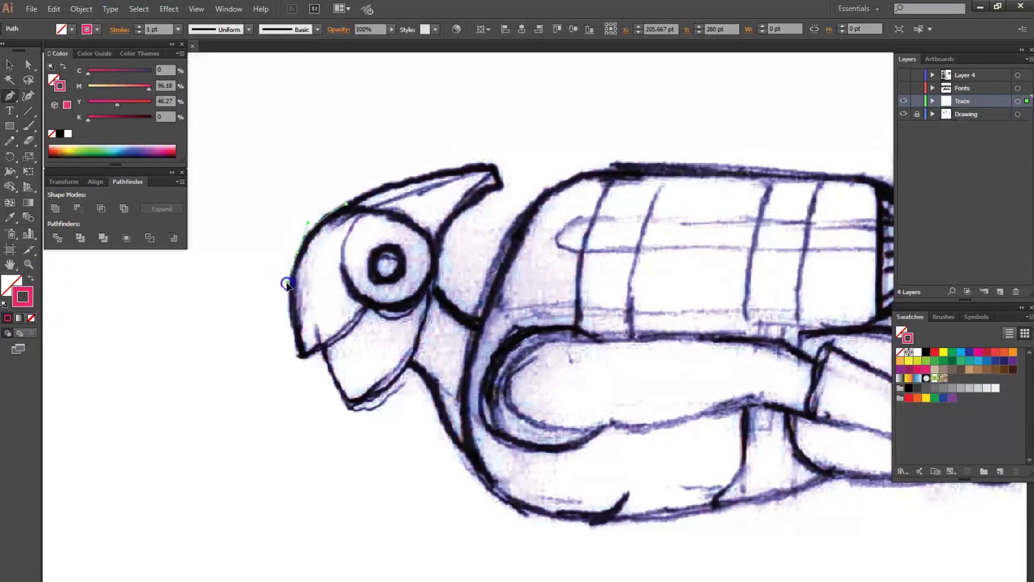
mouse_move(298, 354)
left_mouse_down()
mouse_move(305, 392)
mouse_move(296, 356)
left_mouse_up()
left_click(372, 304)
mouse_move(372, 305)
left_mouse_down()
mouse_move(388, 275)
mouse_move(365, 303)
left_mouse_up()
left_click_drag(296, 356, 370, 207)
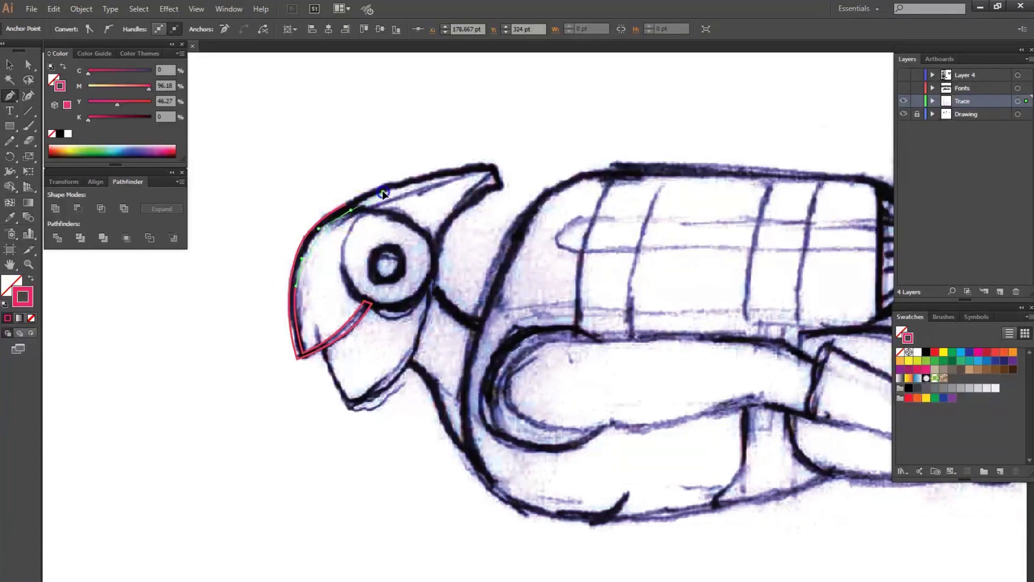
Continue the helmet outline along the crest to its rear tip and down the back curve to the eye circle, and close the path
left_click_drag(350, 210, 491, 171)
left_click(560, 166)
left_click(491, 171)
left_click(498, 185)
left_click_drag(434, 246, 434, 272)
left_click(499, 190)
left_click_drag(501, 195, 342, 203)
left_click(504, 188)
left_click(296, 180, "ctrl")
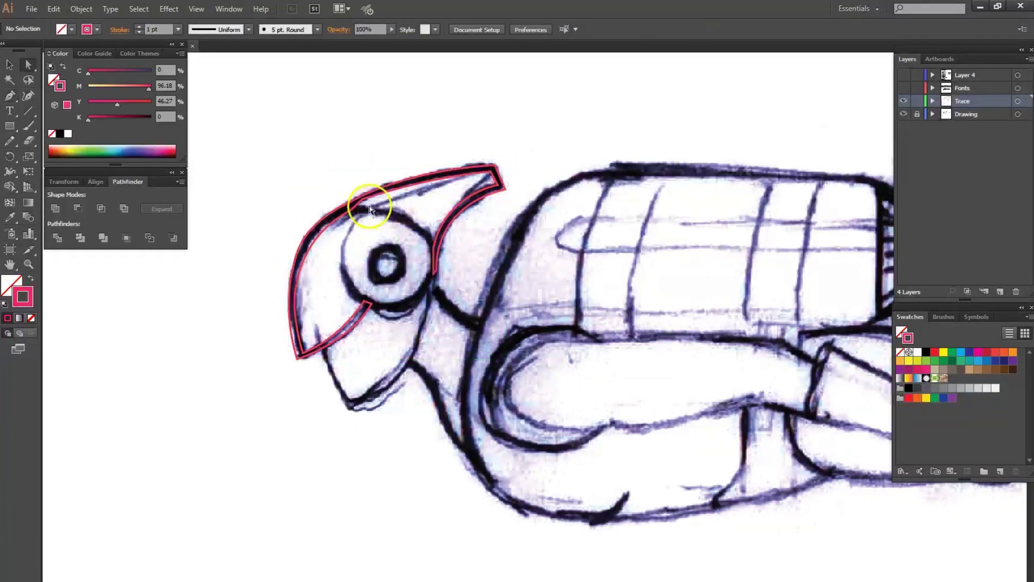
Trace the large circle around the helmet's eye as a closed curved path and deselect it
left_click(346, 212)
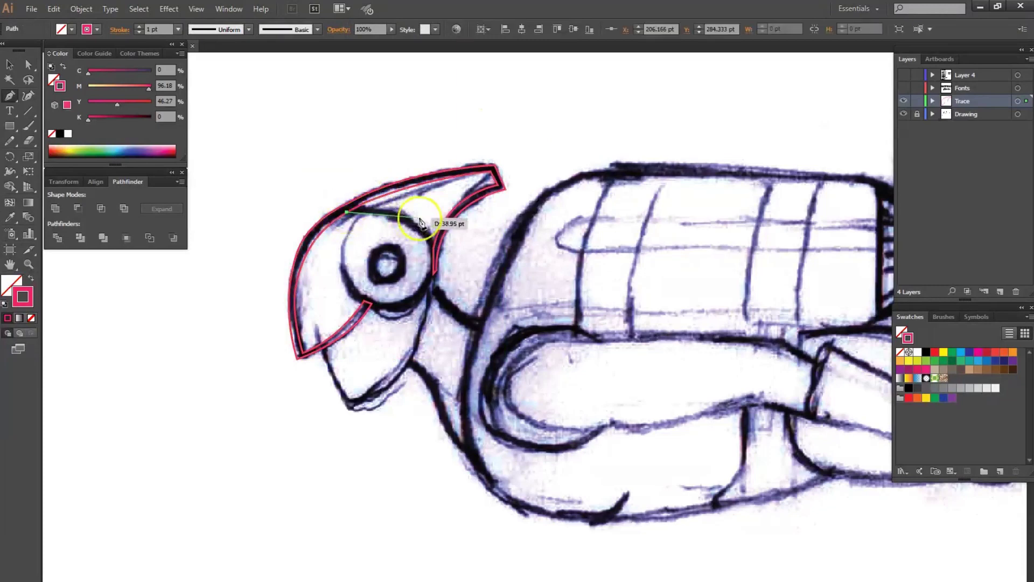
left_click_drag(434, 262, 438, 261)
left_click_drag(419, 305, 366, 309)
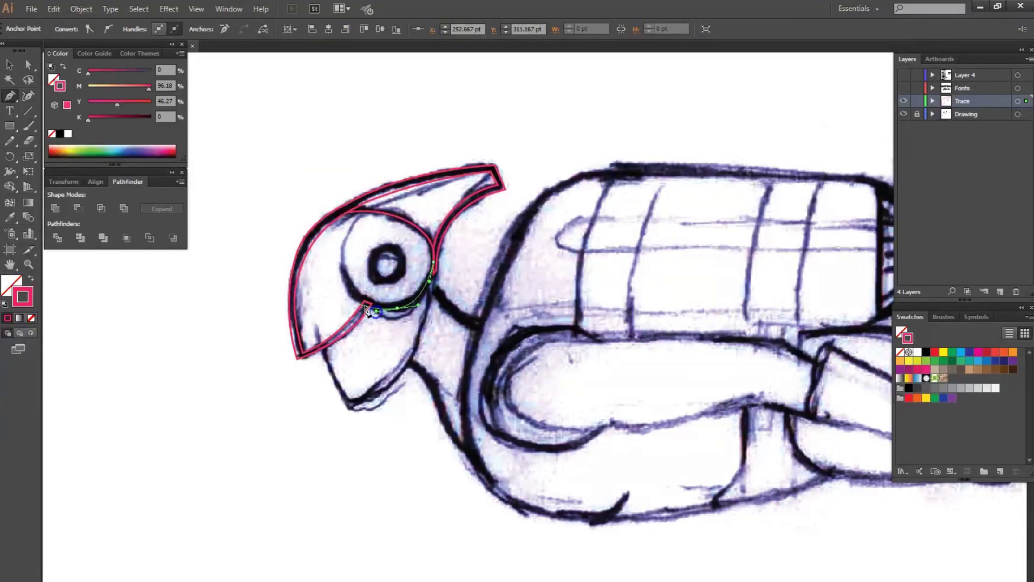
left_click(346, 212)
left_click(459, 198, "ctrl")
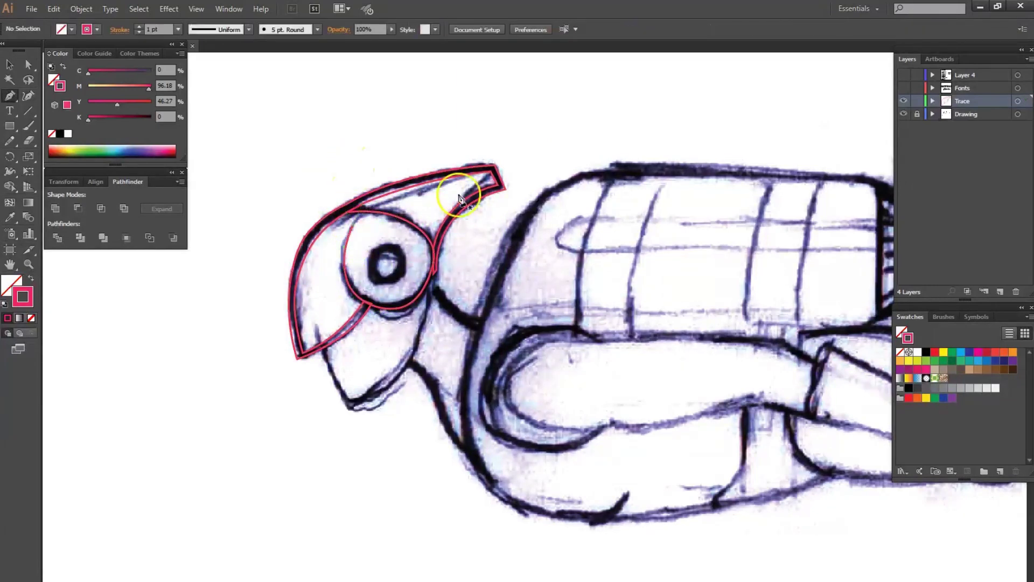
Draw a flat horizontal ellipse about 64 pt wide and 10.7 pt high in the empty area above the head
left_click(10, 130)
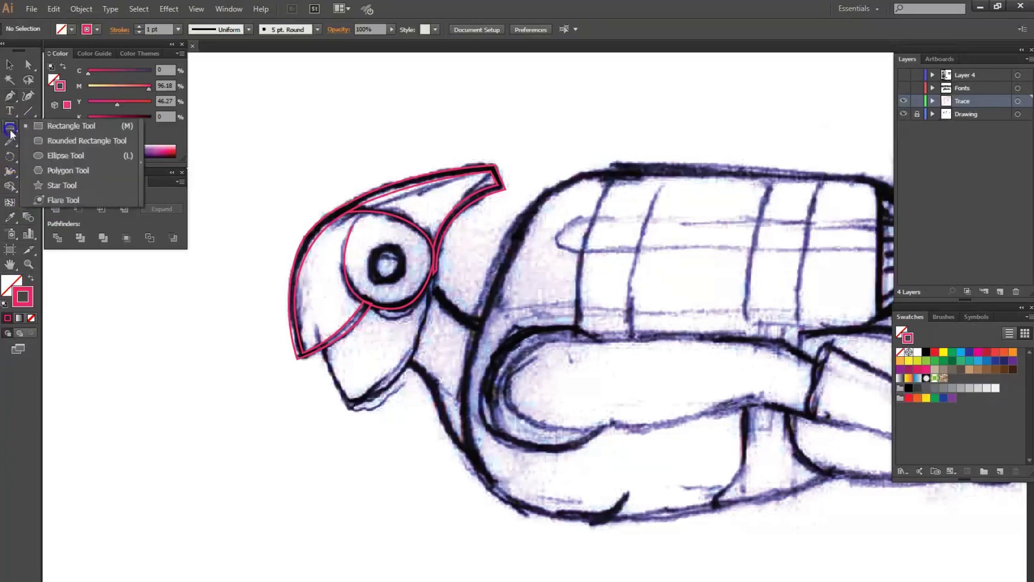
left_click(62, 155)
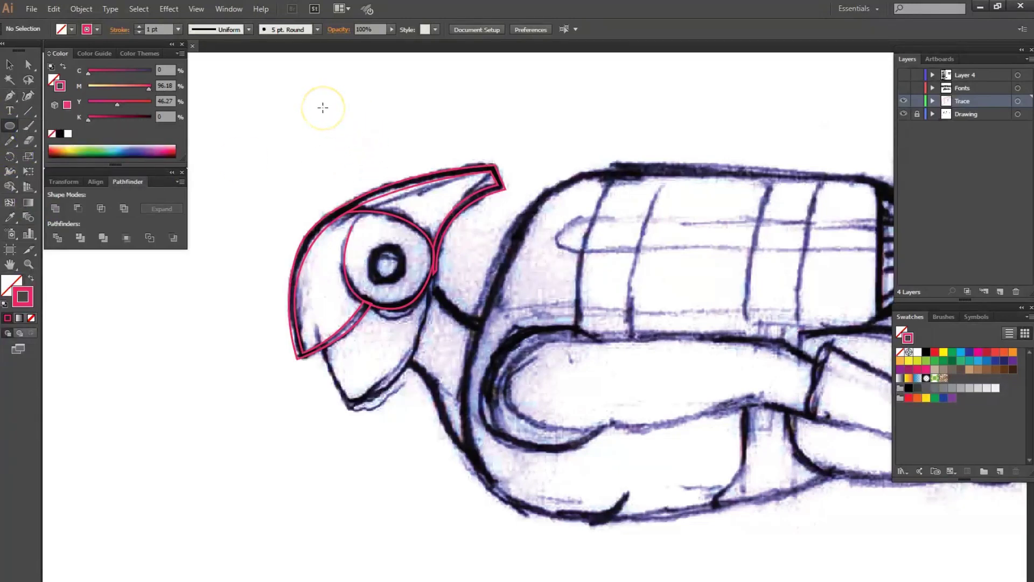
left_click_drag(325, 106, 444, 125)
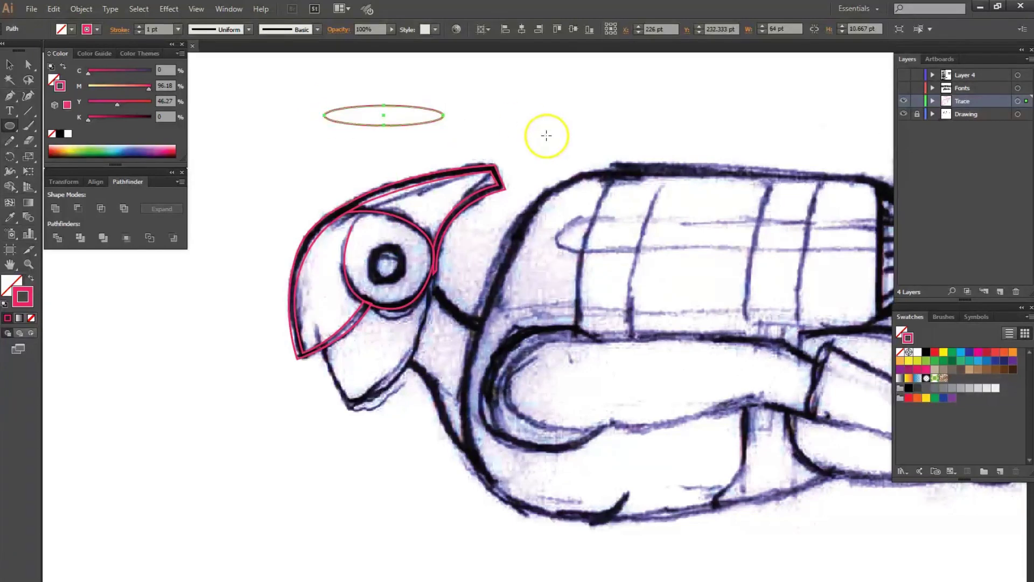
Give the flat ellipse a black fill (#000000) and no stroke
left_click(30, 279)
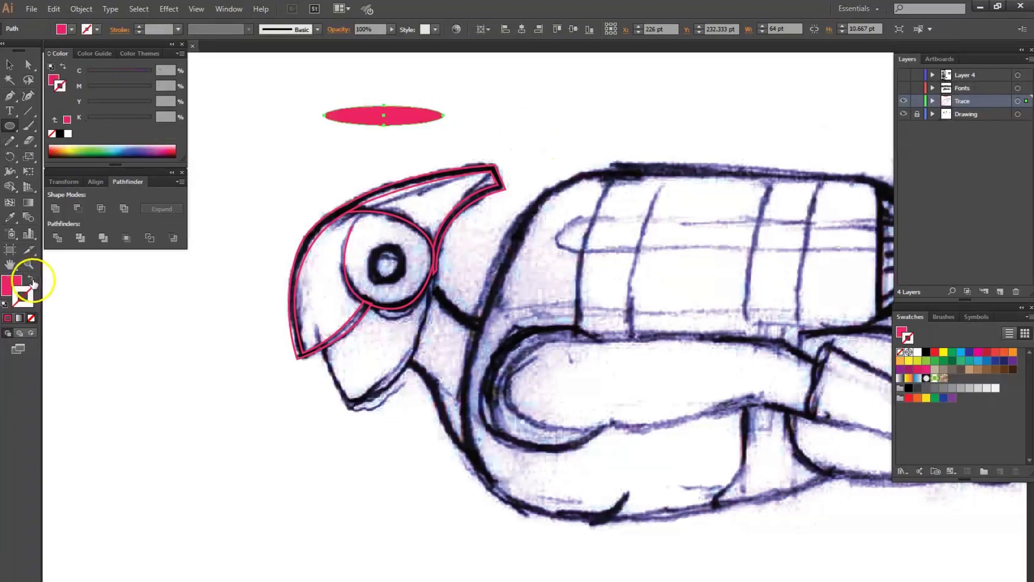
double_click(13, 285)
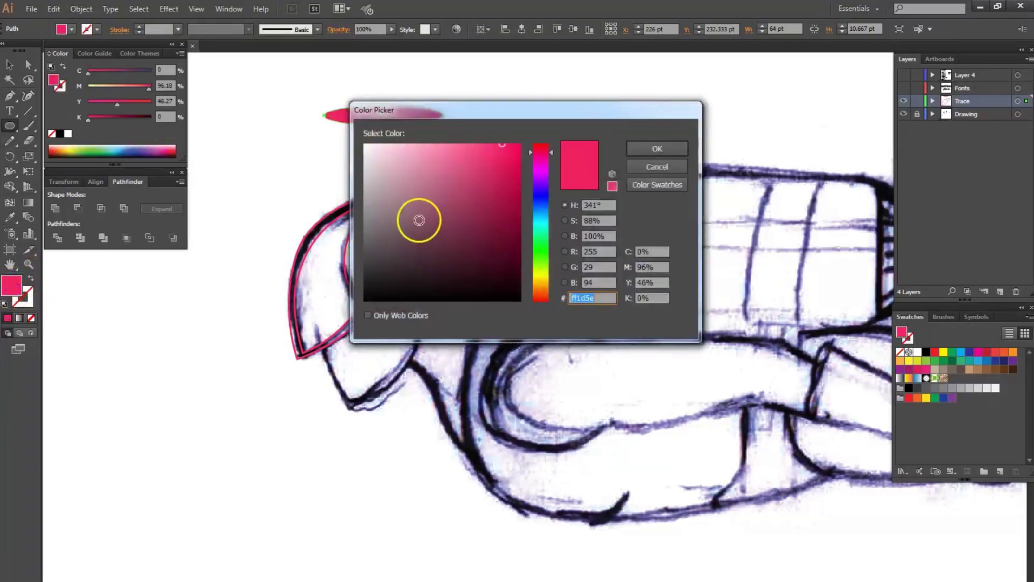
left_click_drag(497, 238, 364, 304)
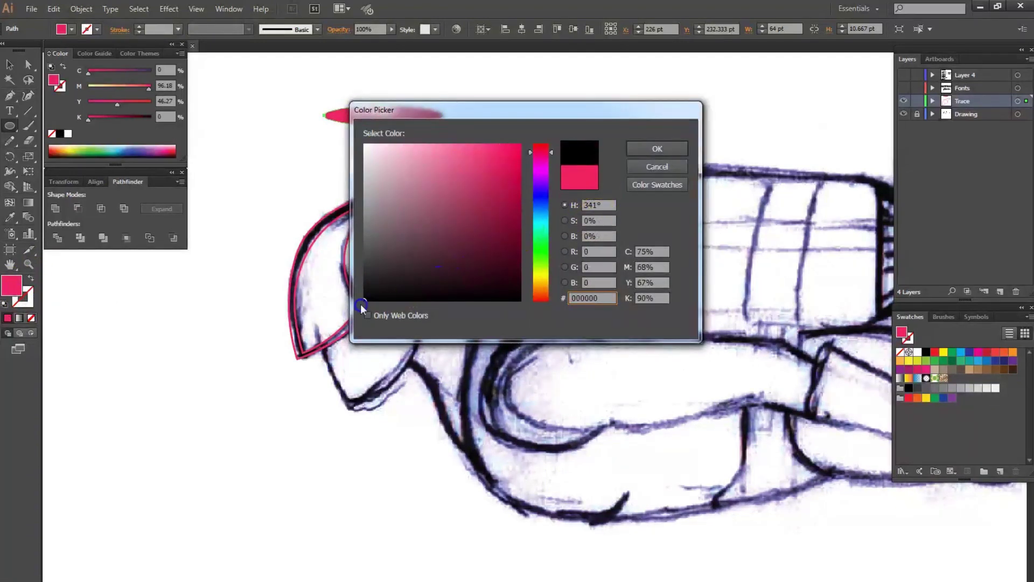
left_click(666, 148)
Create a new art brush from the selected black ellipse
left_click(944, 318)
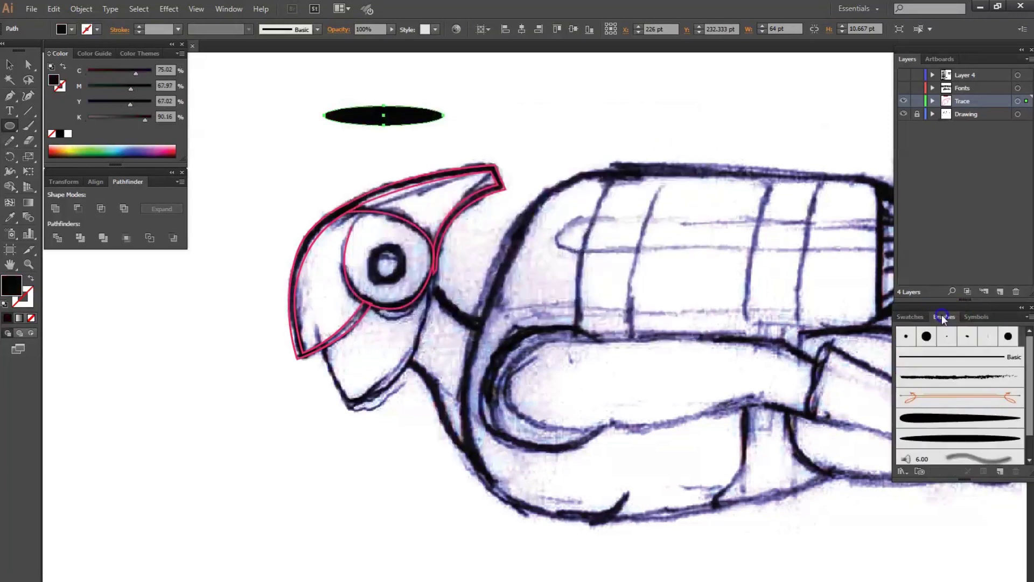
left_click(1028, 317)
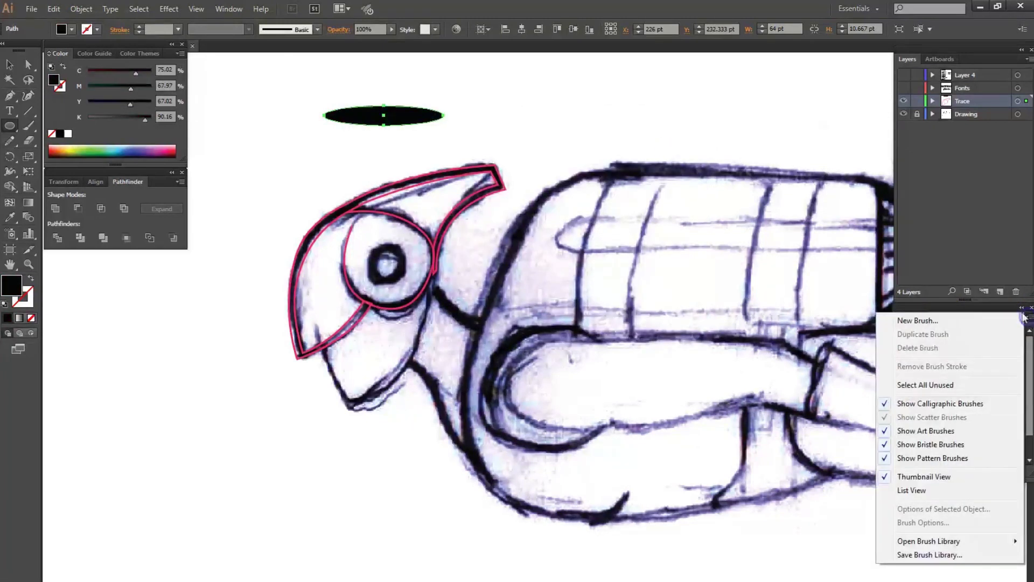
left_click(958, 320)
left_click(341, 214)
left_click(342, 274)
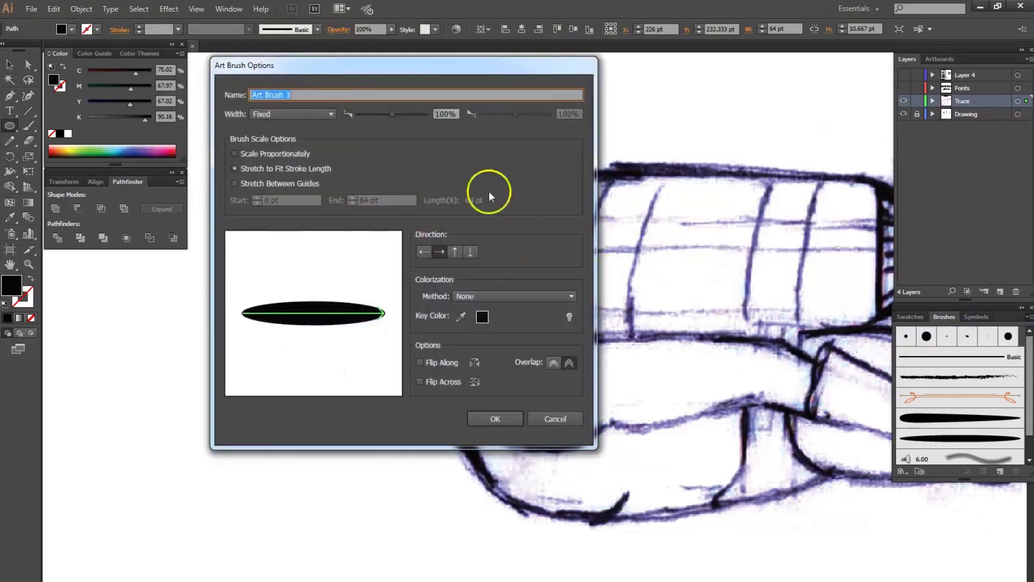
Set the new ellipse art brush to the Tints colorization method and 20% width, and accept the brush options
left_click(497, 297)
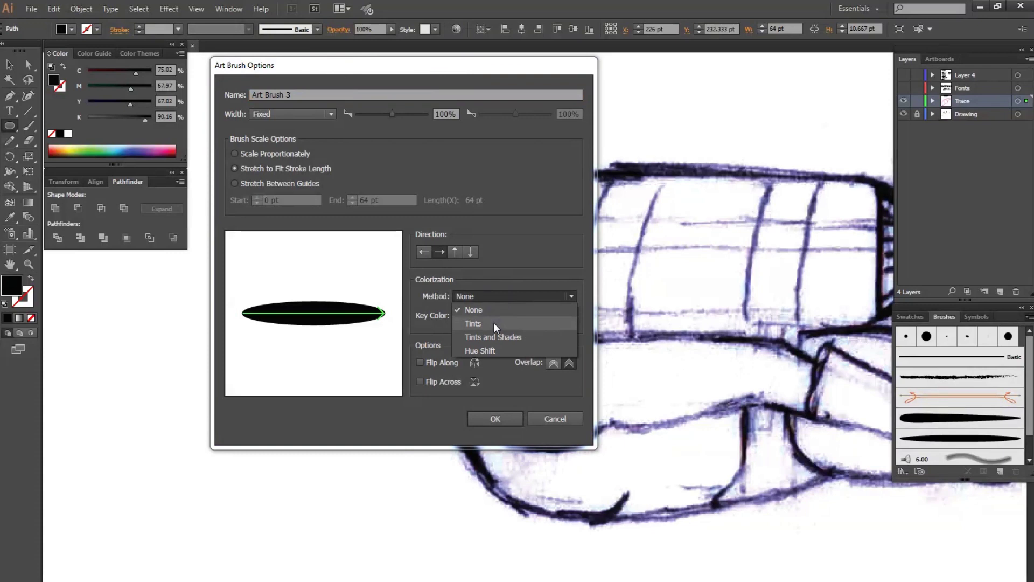
left_click(493, 323)
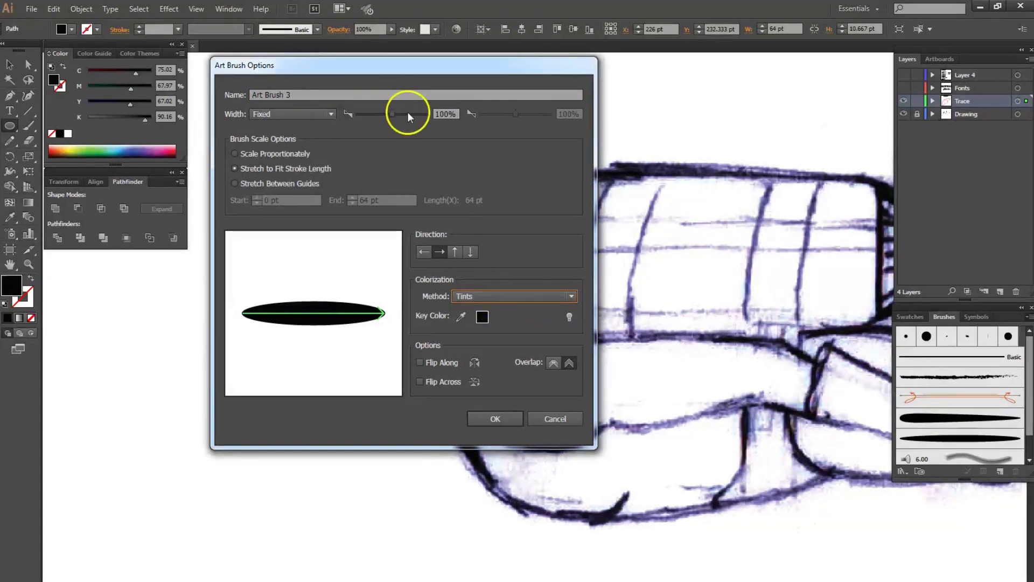
left_click(445, 114)
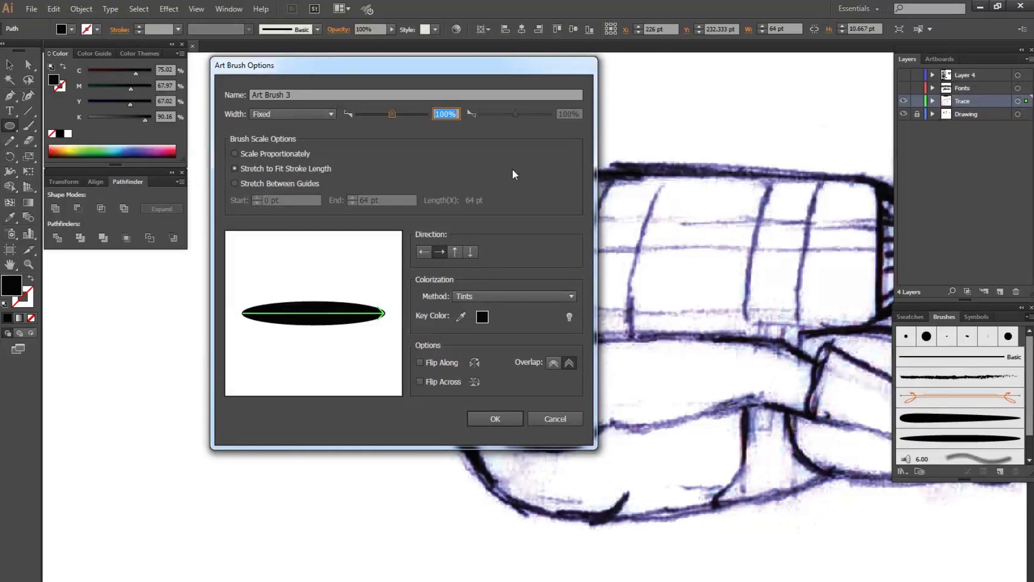
type("20")
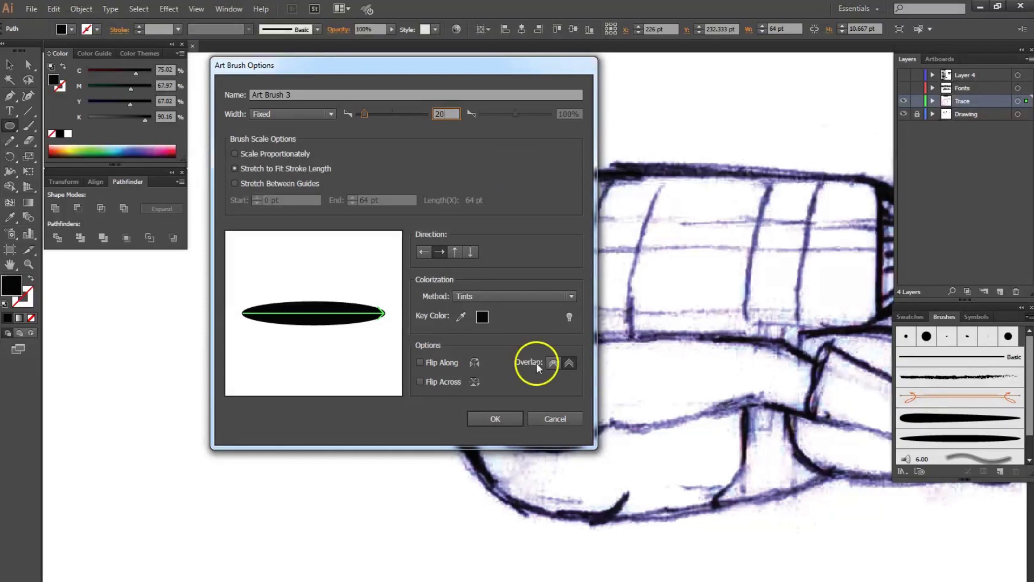
left_click(513, 419)
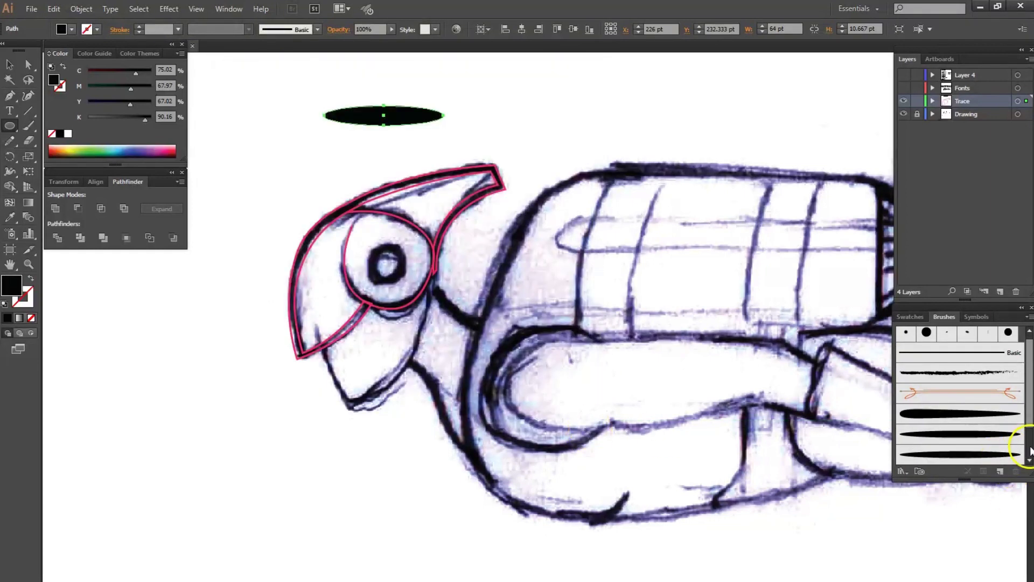
Apply the new ellipse-shaped art brush to the circle path around the eye and deselect it
scroll(1029, 423, "down", 2)
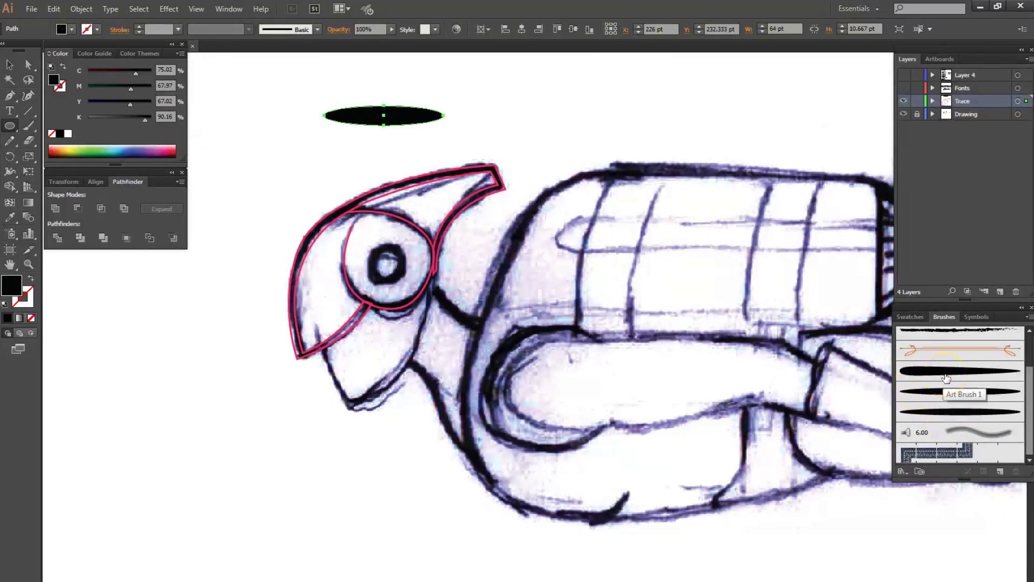
left_click(527, 143, "ctrl")
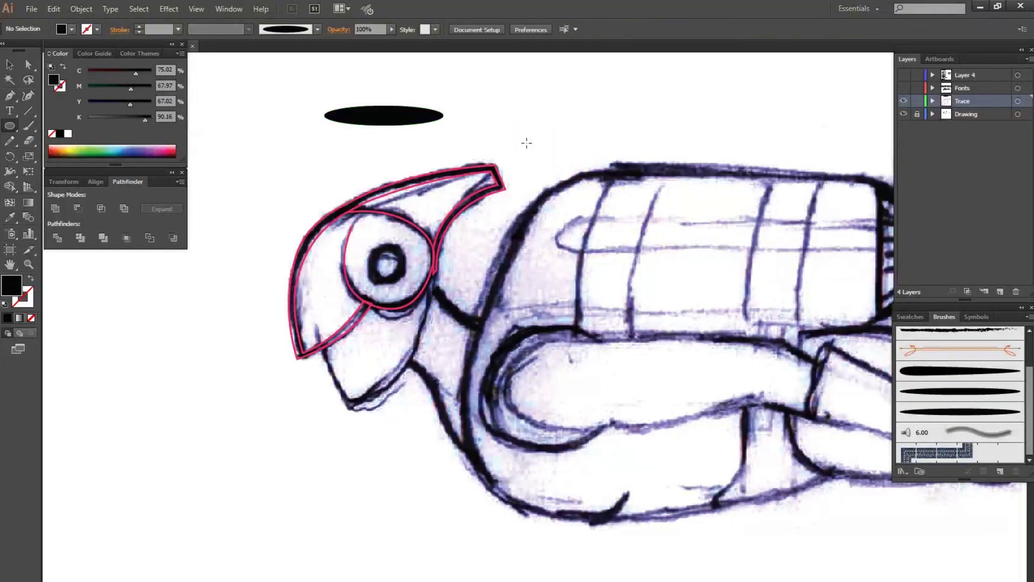
left_click(414, 220, "ctrl")
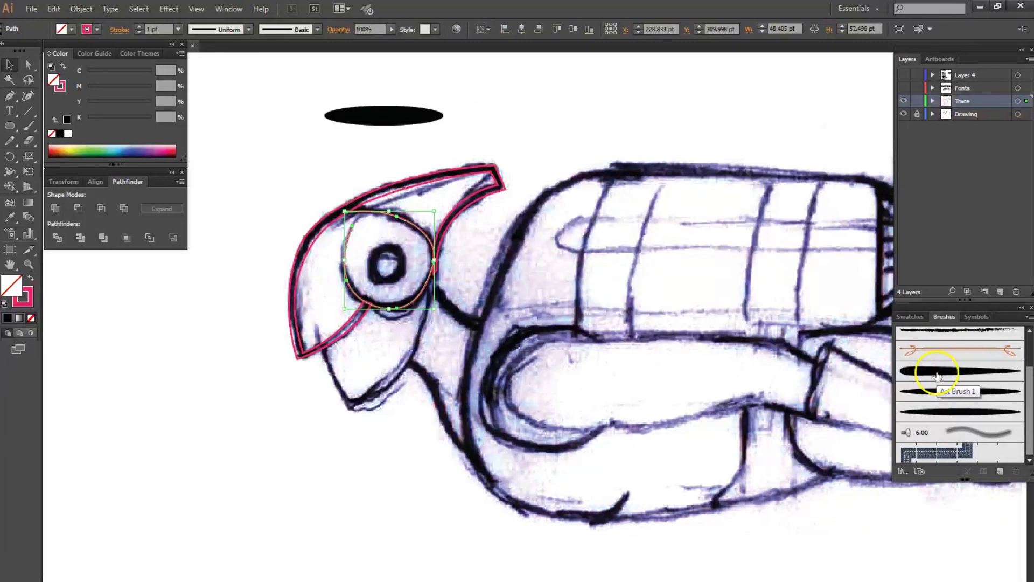
left_click(951, 413)
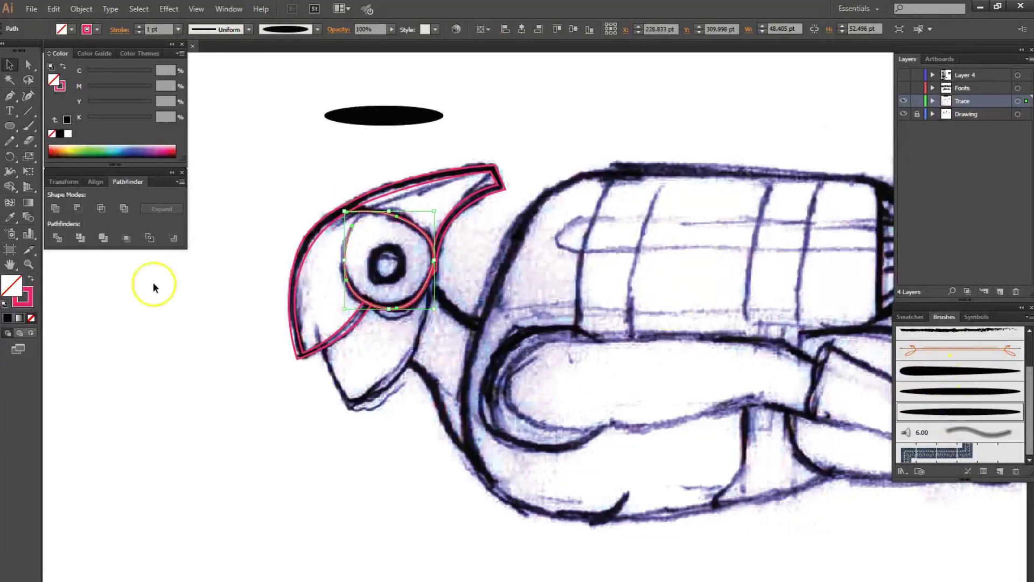
left_click(541, 145)
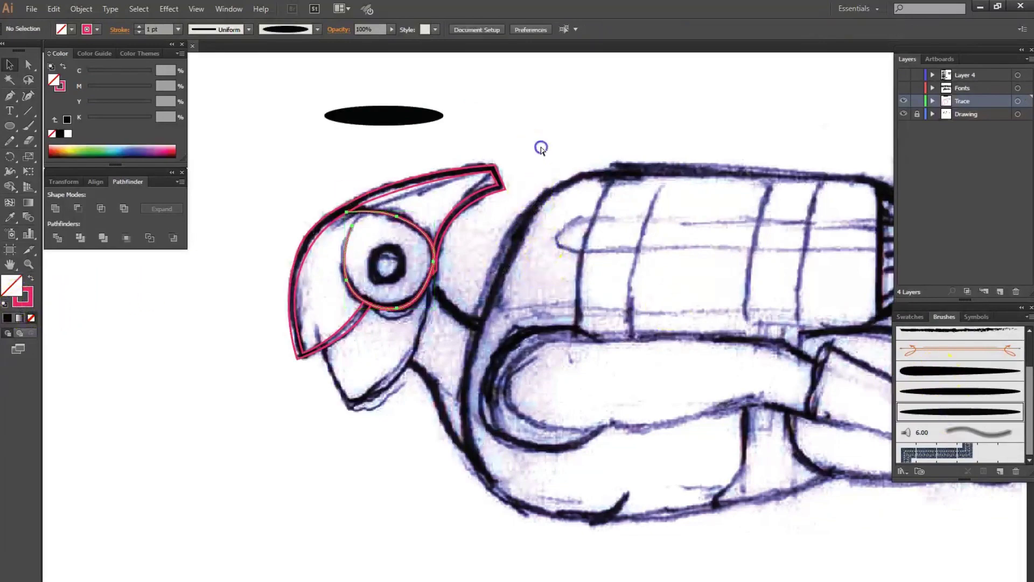
Apply the teardrop-shaped Art Brush 1 to the circle path around the eye
left_click(442, 252, "ctrl")
left_click_drag(413, 248, 398, 246)
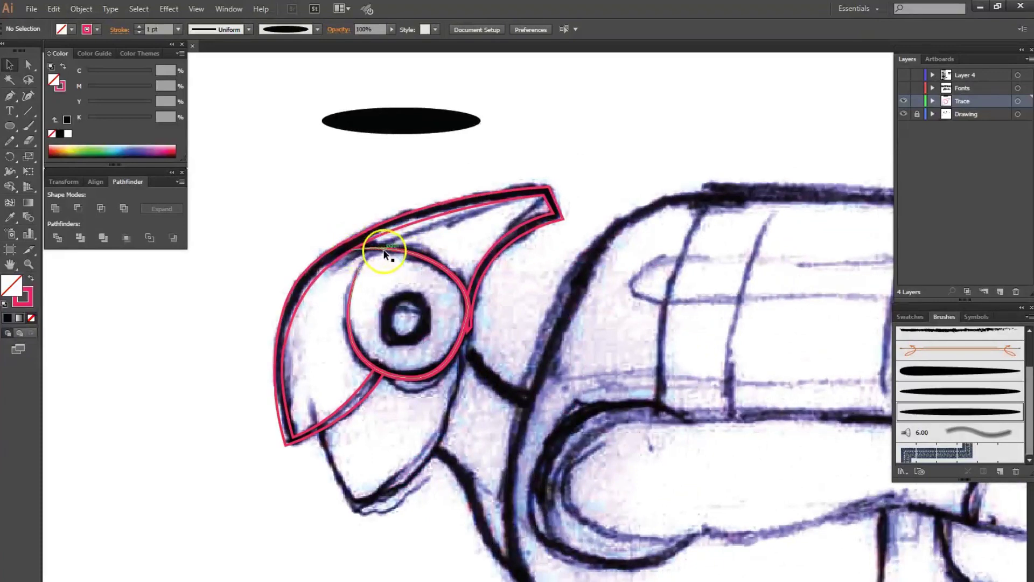
left_click_drag(358, 266, 359, 267)
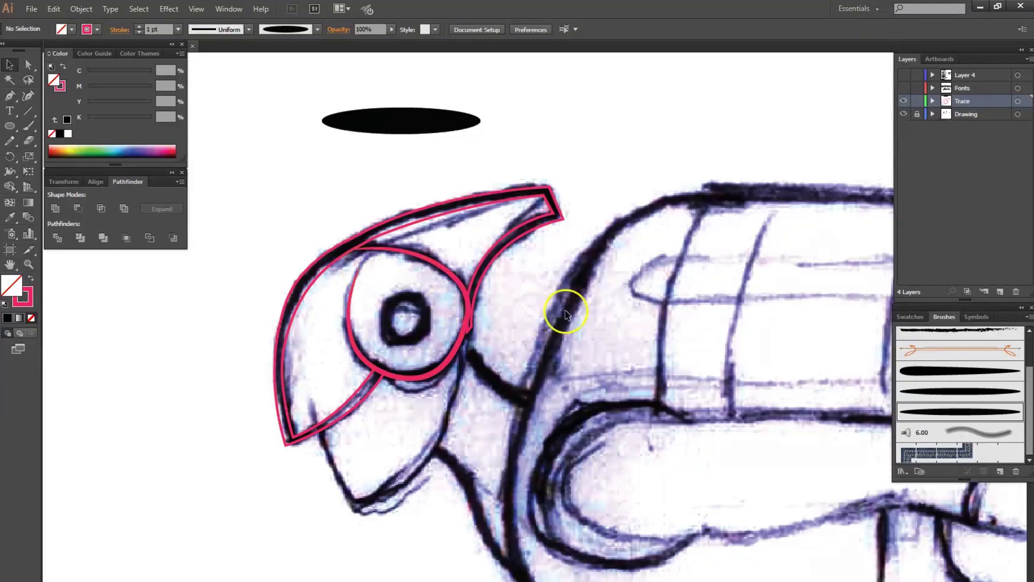
left_click(428, 264)
left_click(937, 372)
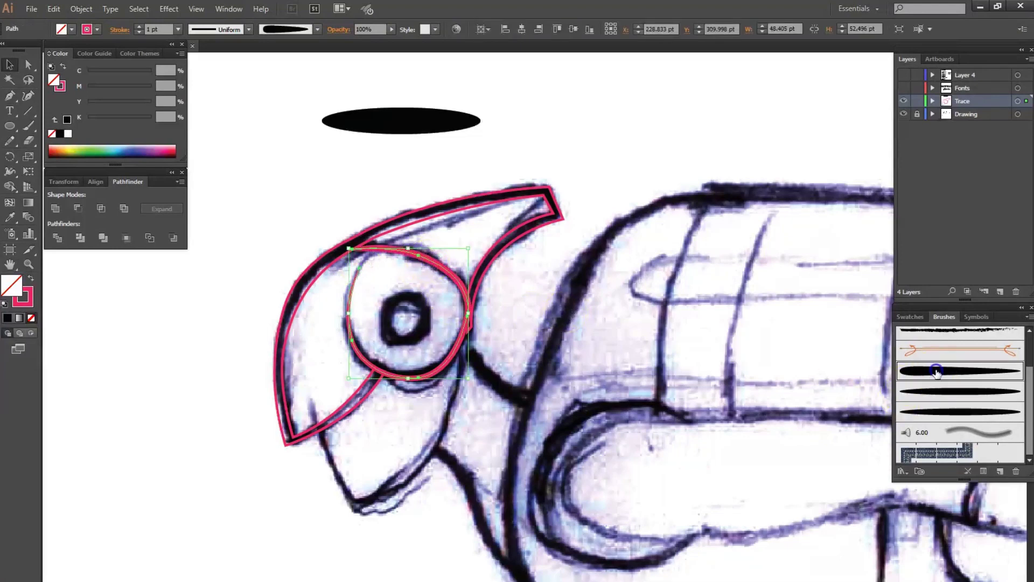
left_click(454, 255)
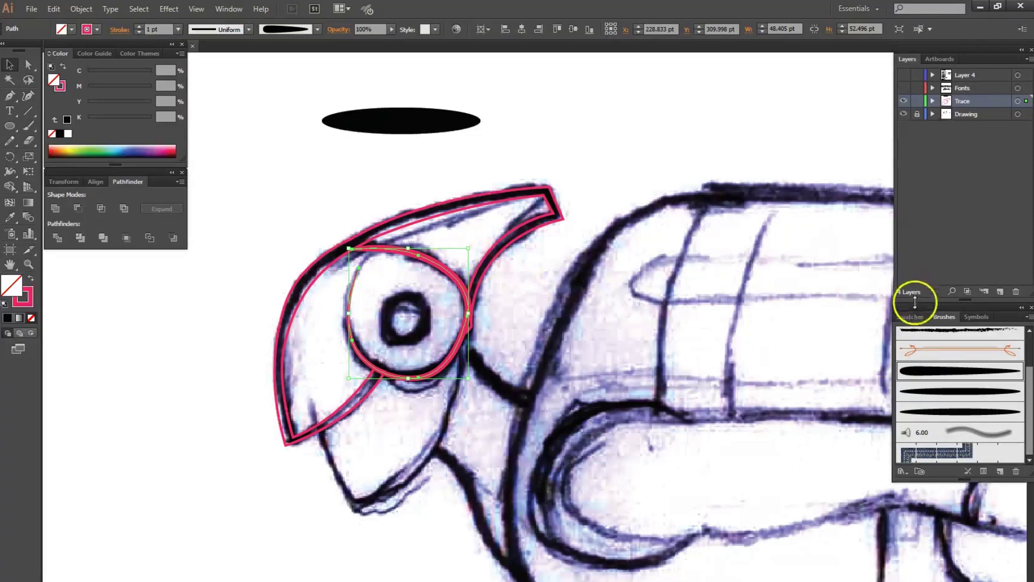
Reverse the direction of Art Brush 1 and apply the change to the existing strokes
double_click(922, 371)
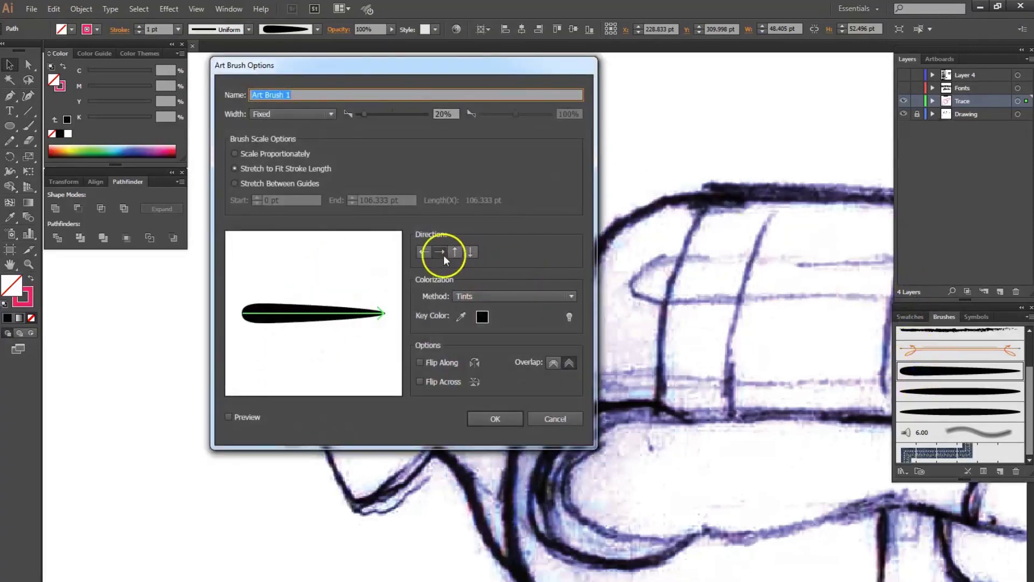
left_click(488, 419)
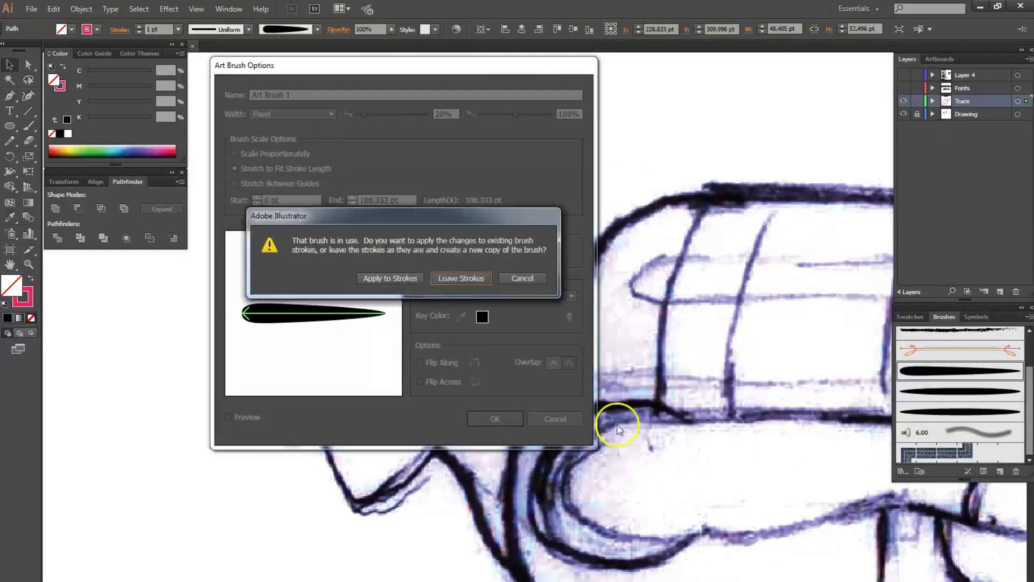
left_click(386, 278)
left_click(586, 176)
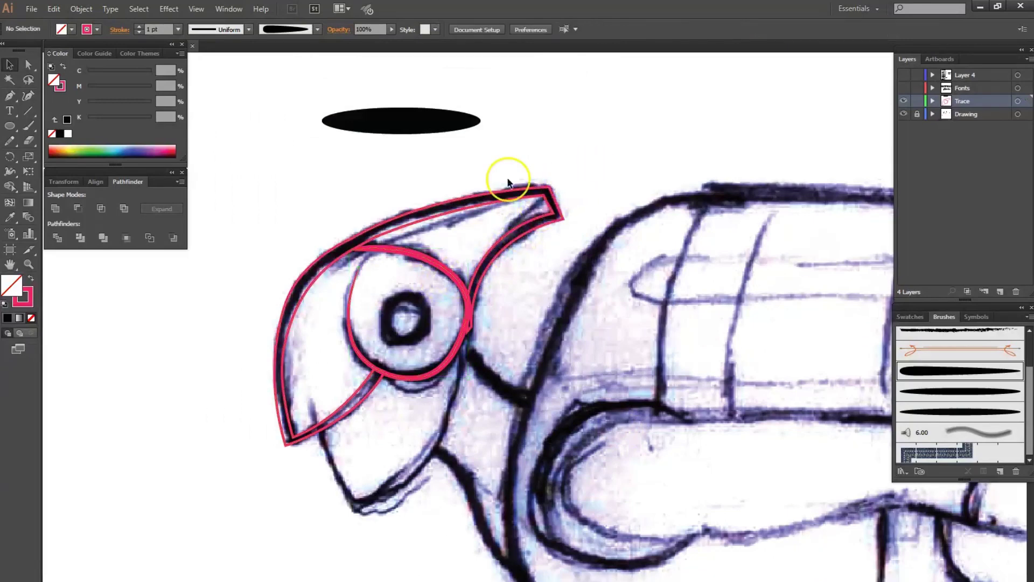
Set the stroke weight of the circle around the eye to 1.5 pt
left_click(426, 261)
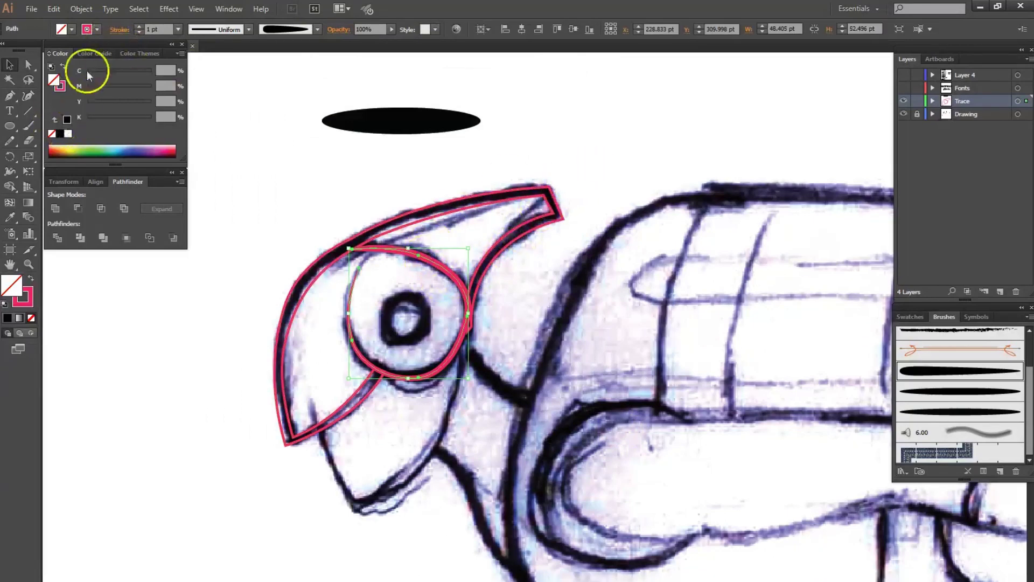
left_click(178, 29)
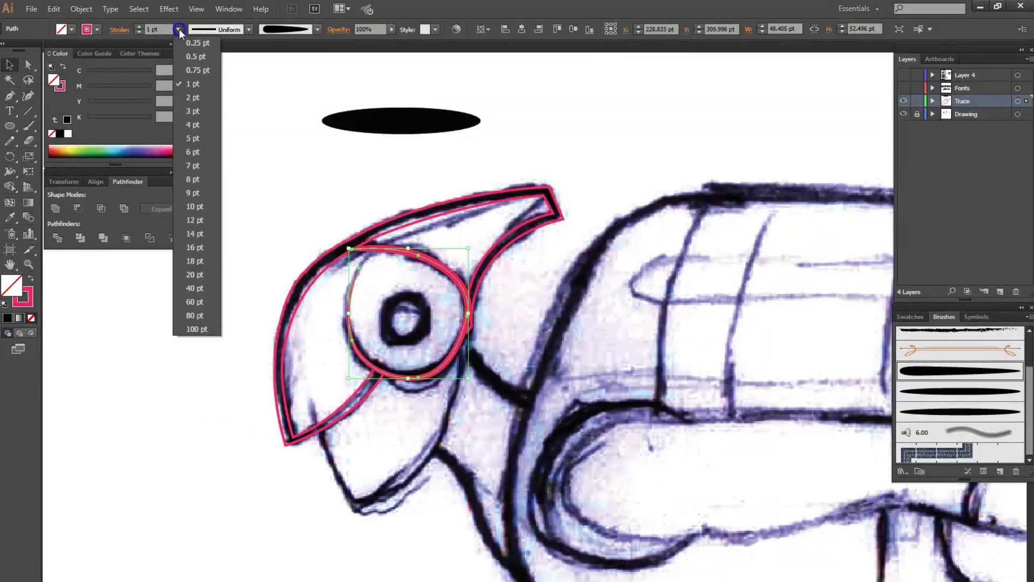
left_click(196, 93)
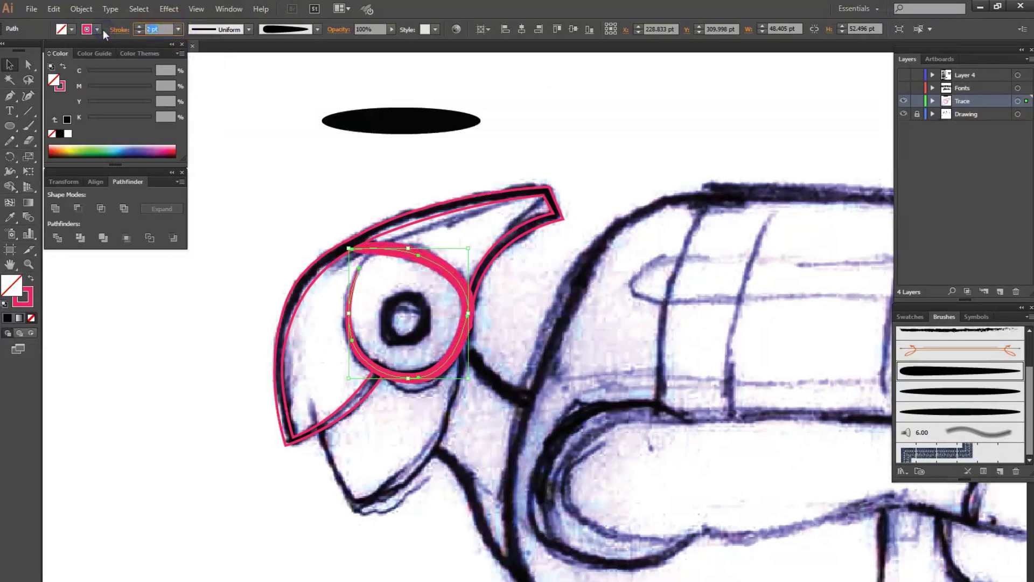
type("1.5")
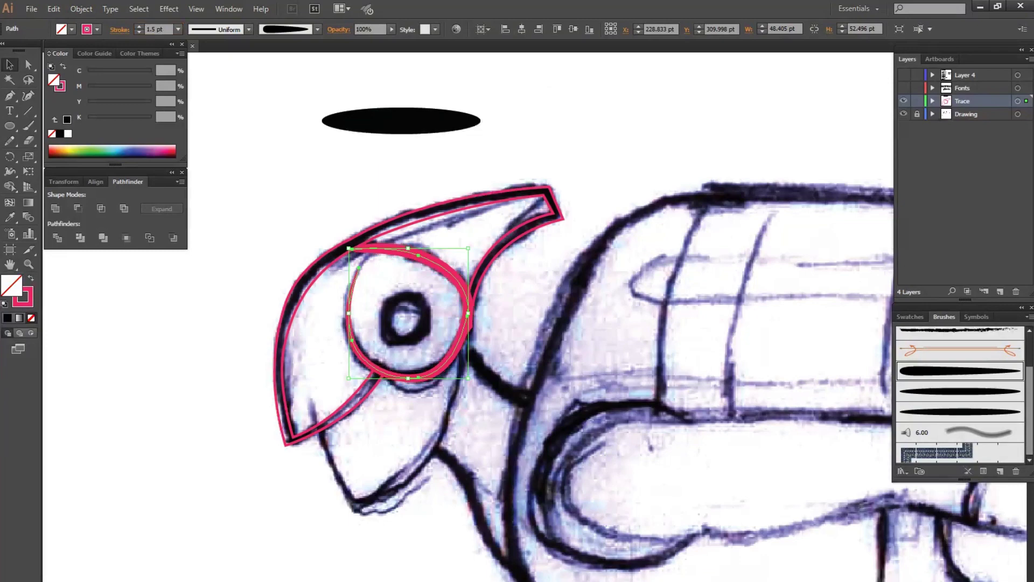
left_click(648, 144)
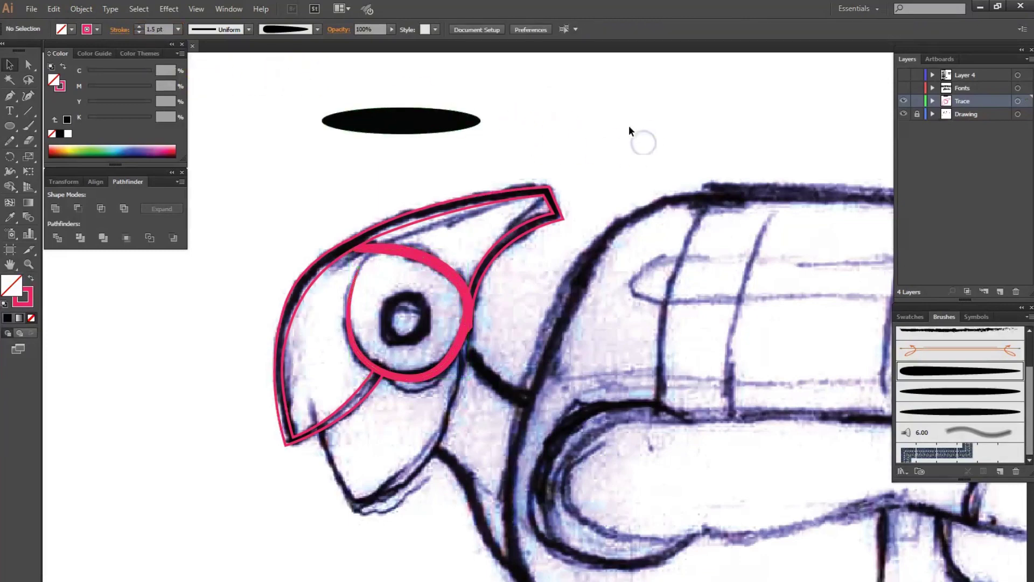
Expand the appearance of the brushed eye circle into a filled shape
left_click(416, 264)
left_click(465, 269)
left_click(82, 10)
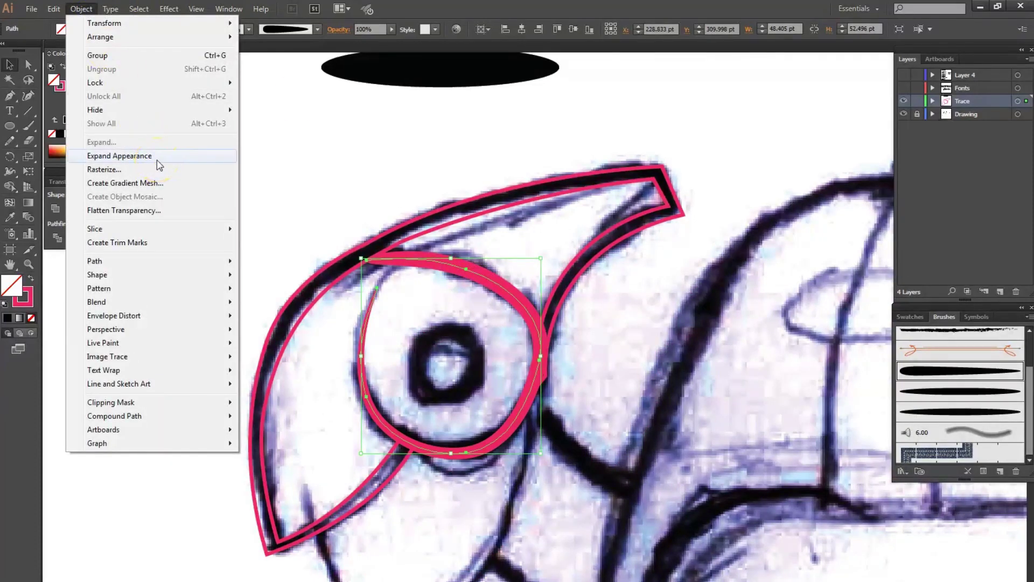
left_click(157, 156)
left_click(300, 192)
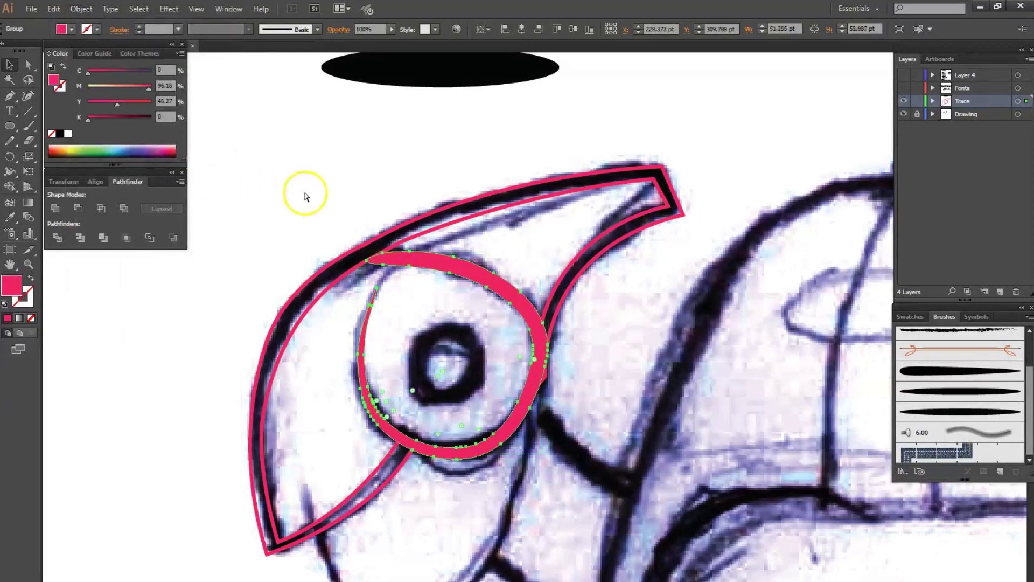
Move the anchor at the upper end of the expanded eye ring so it blends into the helmet outline
left_click(410, 250)
key("a")
left_click(525, 341)
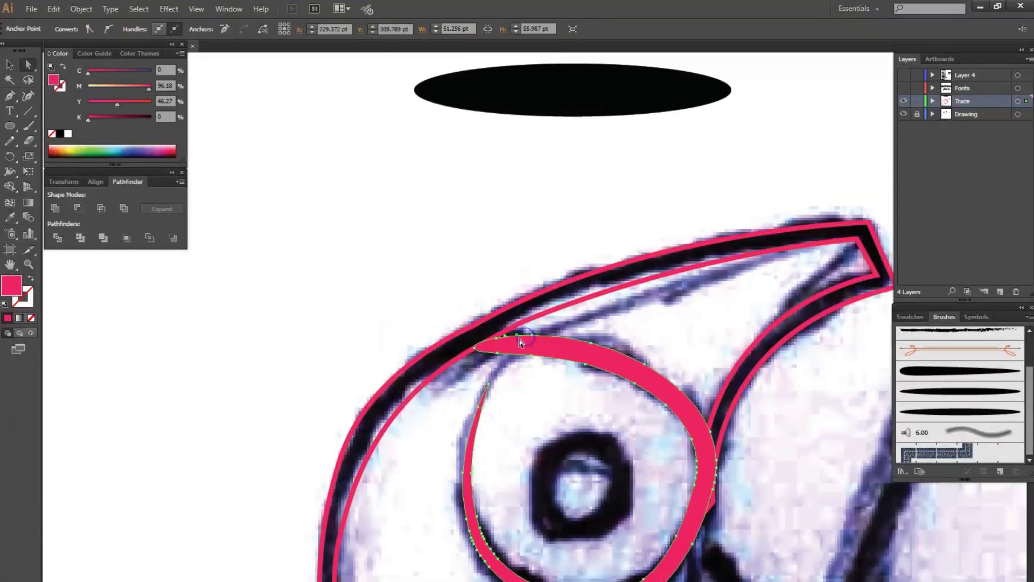
left_click_drag(522, 337, 508, 333)
left_click(504, 363)
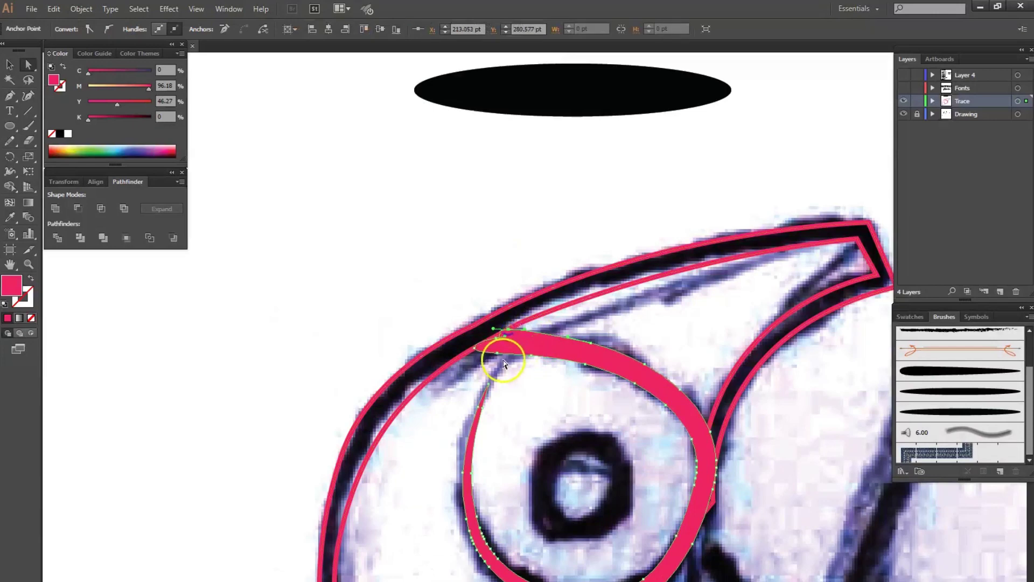
key("ctrl+minus")
left_click(604, 422)
key("ctrl+minus")
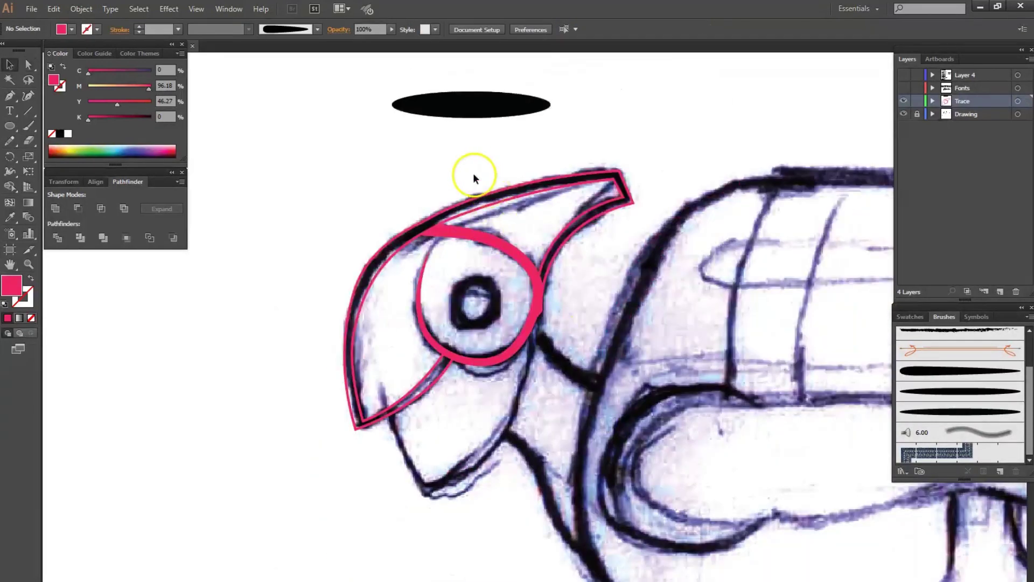
Swap the helmet outline's stroke to a solid pink fill and reshape its rear curve to follow the sketch
left_click(480, 210)
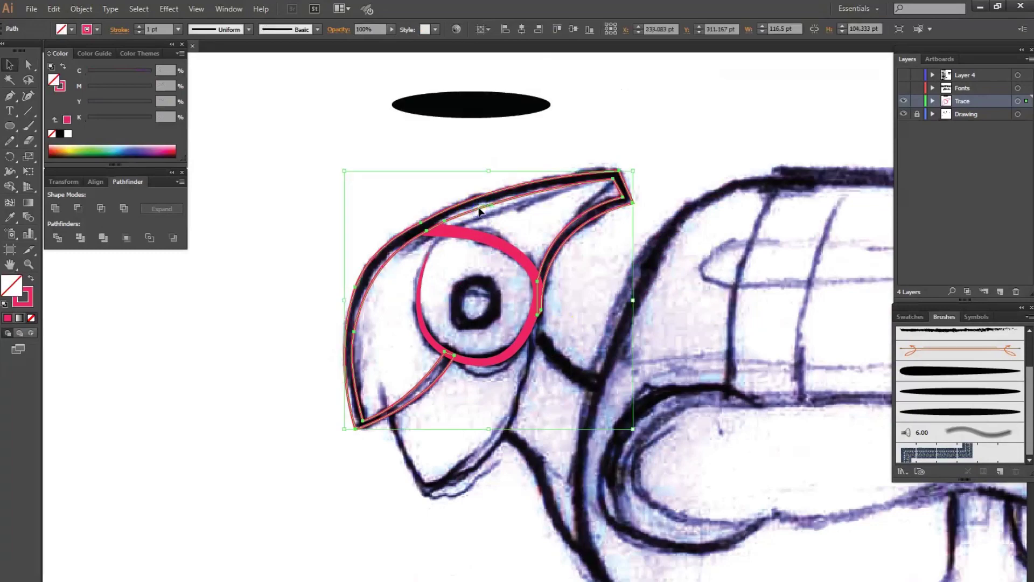
left_click(245, 231)
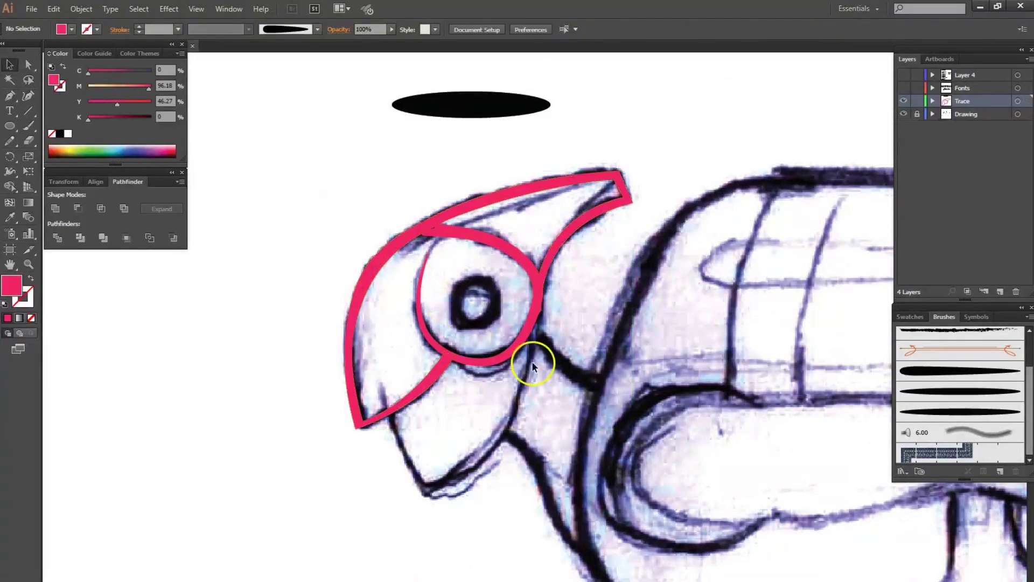
left_click(564, 305)
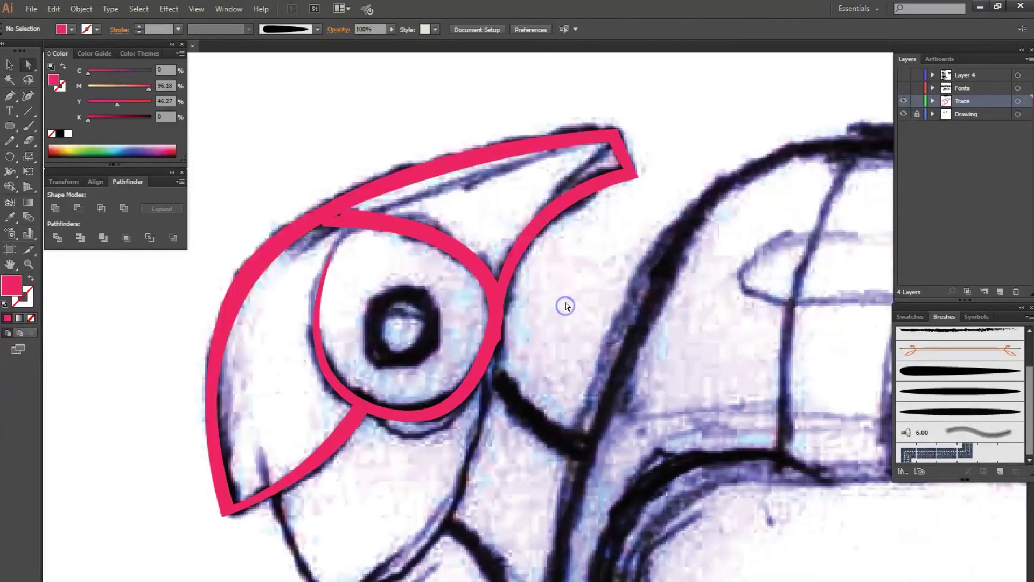
left_click(507, 338)
left_click_drag(493, 346, 498, 340)
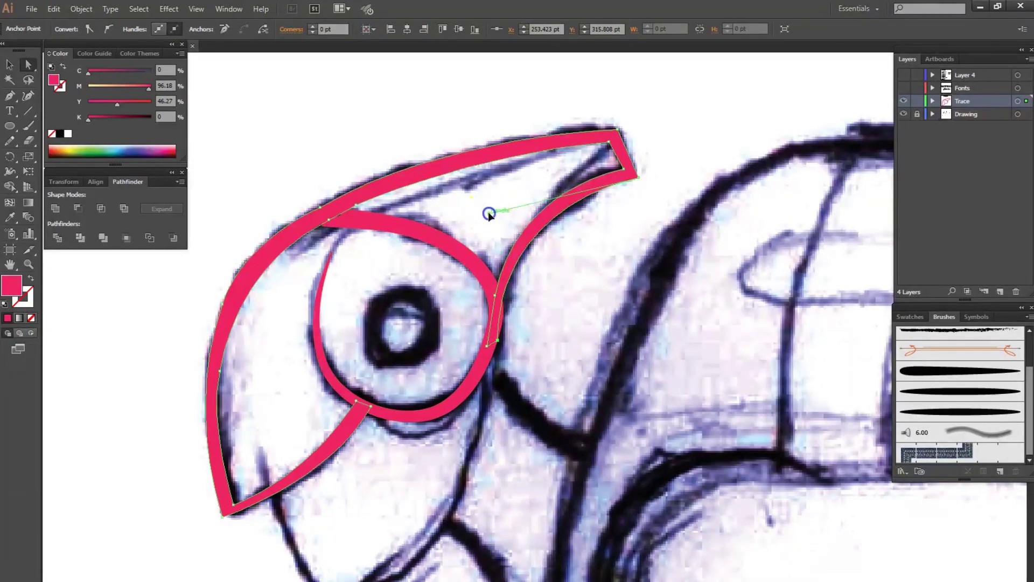
left_click(556, 312)
Draw an unfilled circle about 17.5 pt across over the pupil ring and thicken its pink stroke to match the sketch
key("ctrl+minus")
left_click_drag(436, 361, 445, 368)
key("shift+x")
key("v")
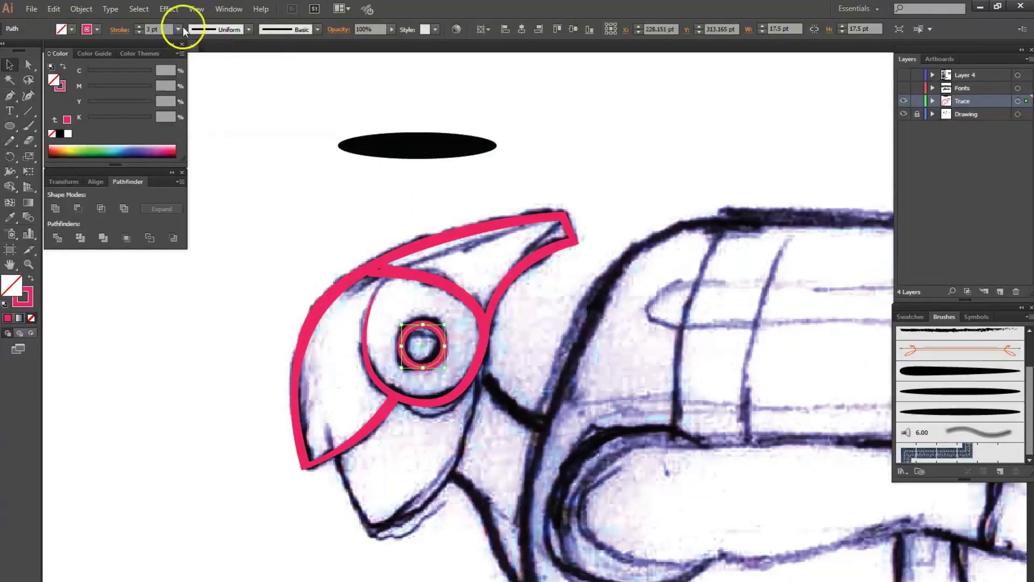
left_click(178, 29)
left_click(156, 113)
Trace the outer edge of the lower jaw from the helmet's front tip around the chin to the eye ring, with a 0.25 pt stroke
key("p")
scroll(415, 311, "down", 3)
left_click(311, 380)
left_click(322, 430)
left_click(349, 459)
mouse_move(461, 282)
left_mouse_down()
mouse_move(462, 208)
mouse_move(131, 76)
mouse_move(429, 118)
mouse_move(461, 282)
left_mouse_up()
key("v")
left_click(178, 29)
left_click(188, 46)
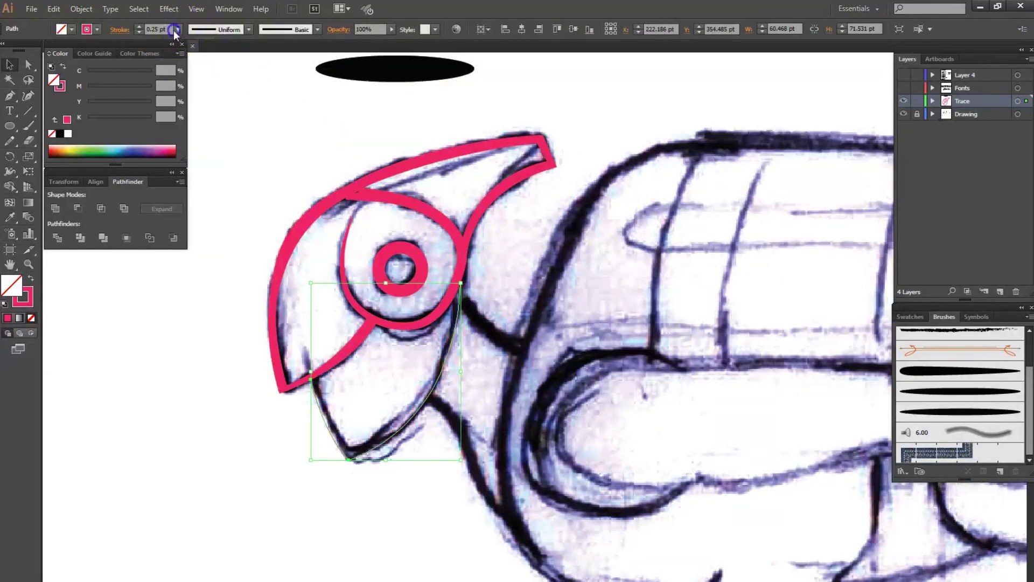
Continue the jaw path back along the inner edge of the sketched line through the chin and close it
key("p")
left_click(451, 329)
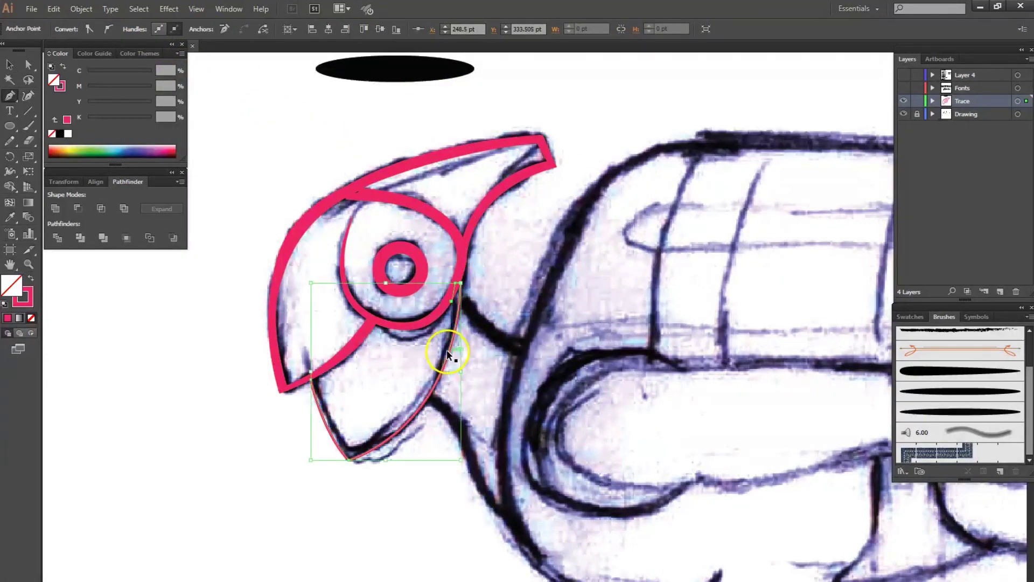
scroll(448, 353, "down", 3)
left_click(358, 449)
left_click(313, 375)
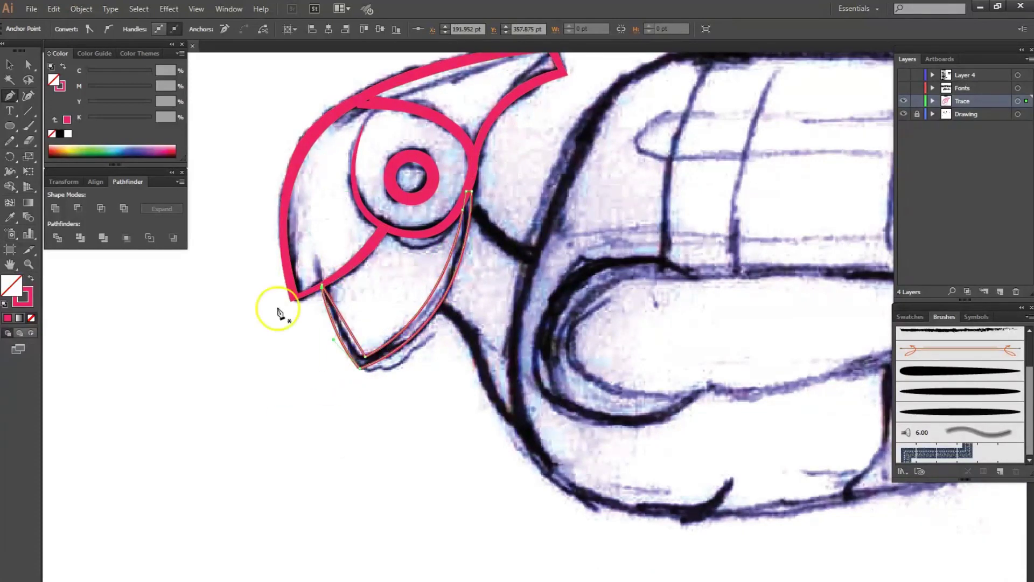
Fill the closed jaw shape solid pink and trace the line from the eye ring to the torso as a filled closed path
key("v")
left_click(411, 353)
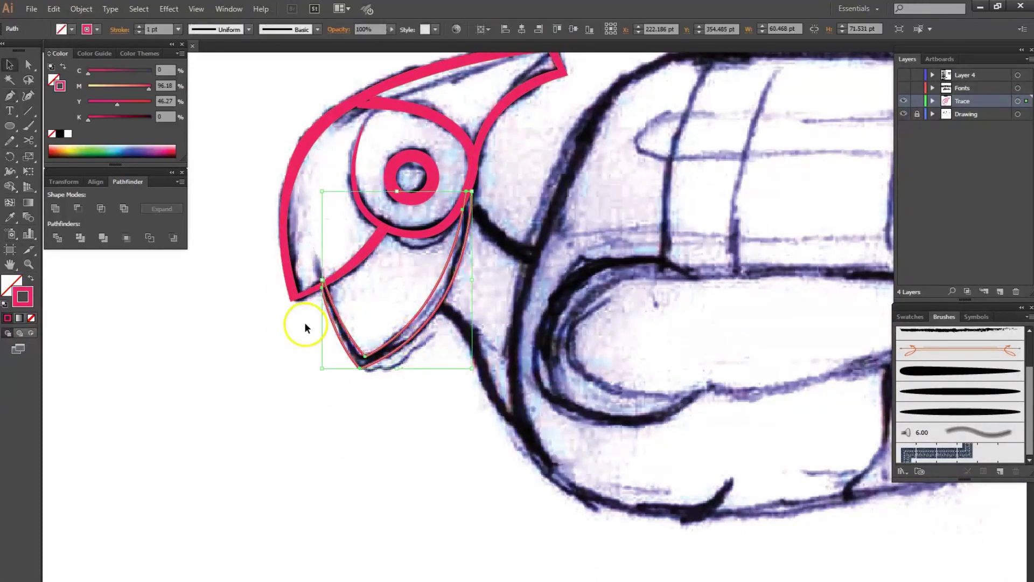
key("p")
left_click_drag(305, 327, 240, 347)
left_click(468, 181)
left_click(471, 284)
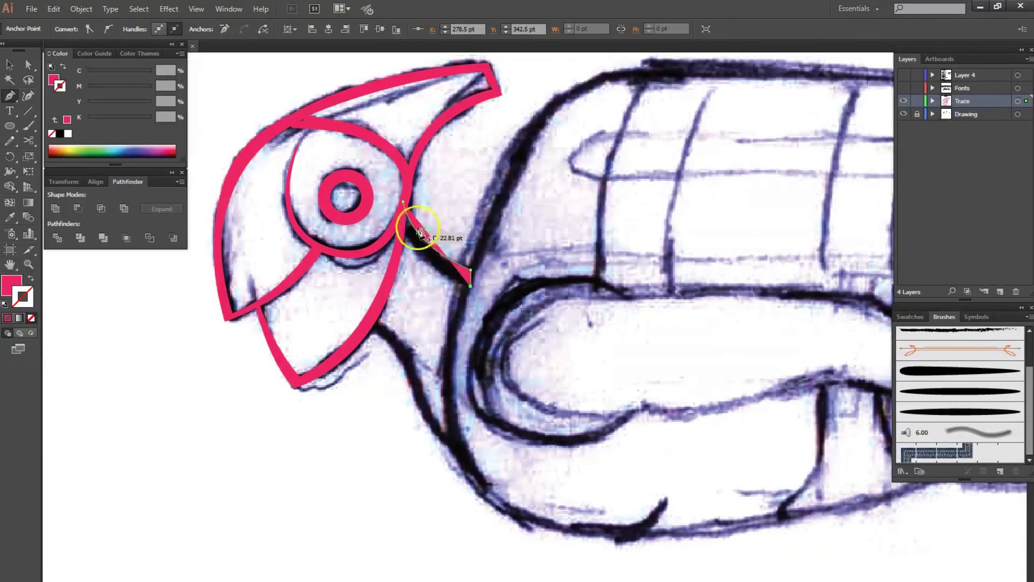
left_click(404, 202)
Trace the throat line from the jaw down to the chest as a closed, unfilled path with a pink stroke
scroll(355, 228, "down", 3)
left_click(358, 228)
left_click(392, 251)
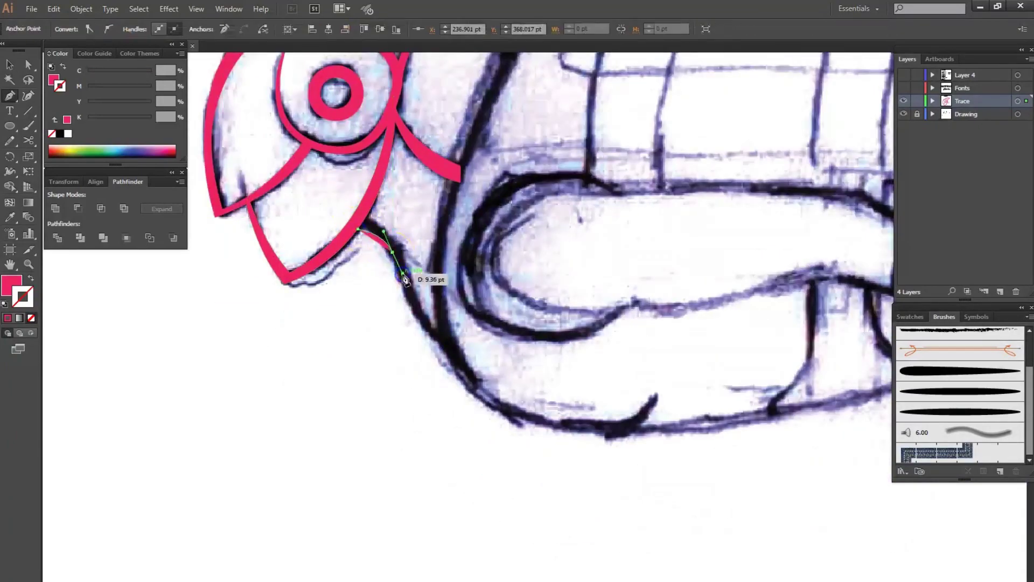
key("shift+x")
mouse_move(448, 356)
left_mouse_down()
mouse_move(401, 242)
mouse_move(321, 193)
left_mouse_up()
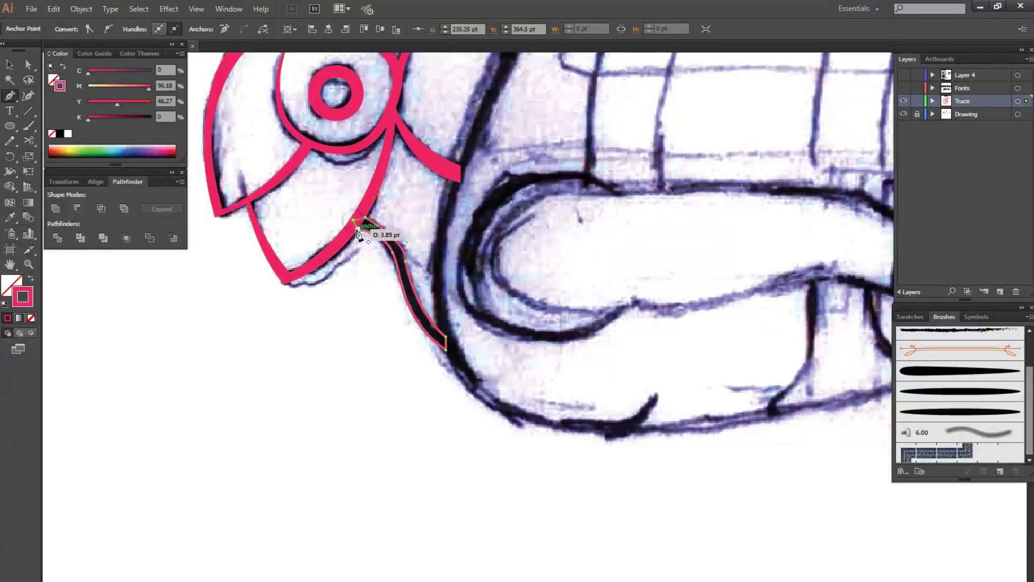
left_click_drag(355, 232, 223, 302)
Trace the inner edge of the thick chest line from the belly's hooked tip around the chest and up toward the jetpack
left_click(523, 464)
left_click(480, 491)
left_click(384, 491)
left_click(349, 451)
left_click(316, 416)
scroll(324, 378, "up", 3)
left_click_drag(327, 336, 328, 417)
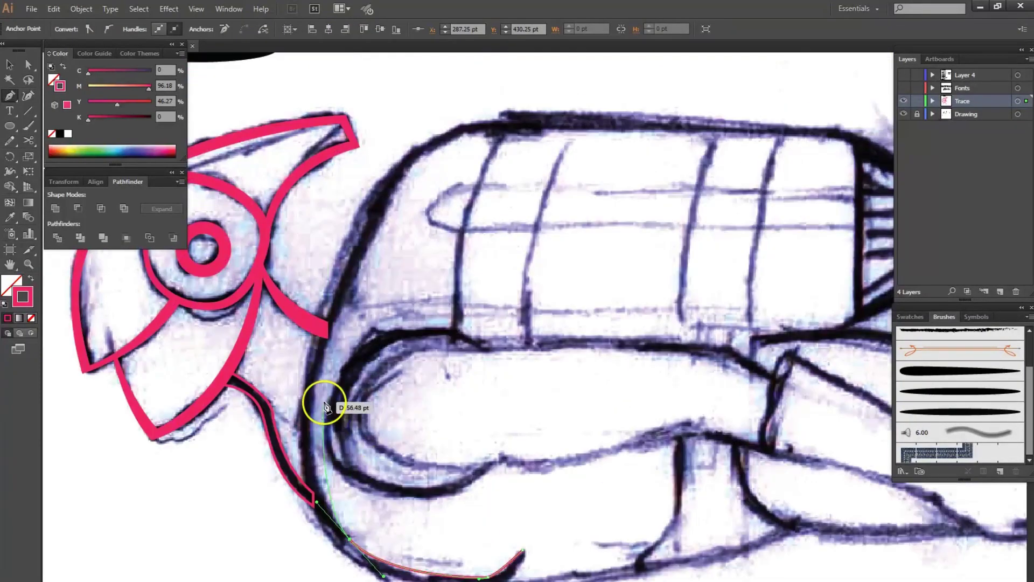
left_click_drag(360, 298, 354, 433)
Continue the chest path back down along the line's outer edge and close it at the belly's hooked tip
left_click(358, 334)
left_click_drag(308, 457, 300, 498)
left_click_drag(322, 533, 347, 326)
left_click(316, 400)
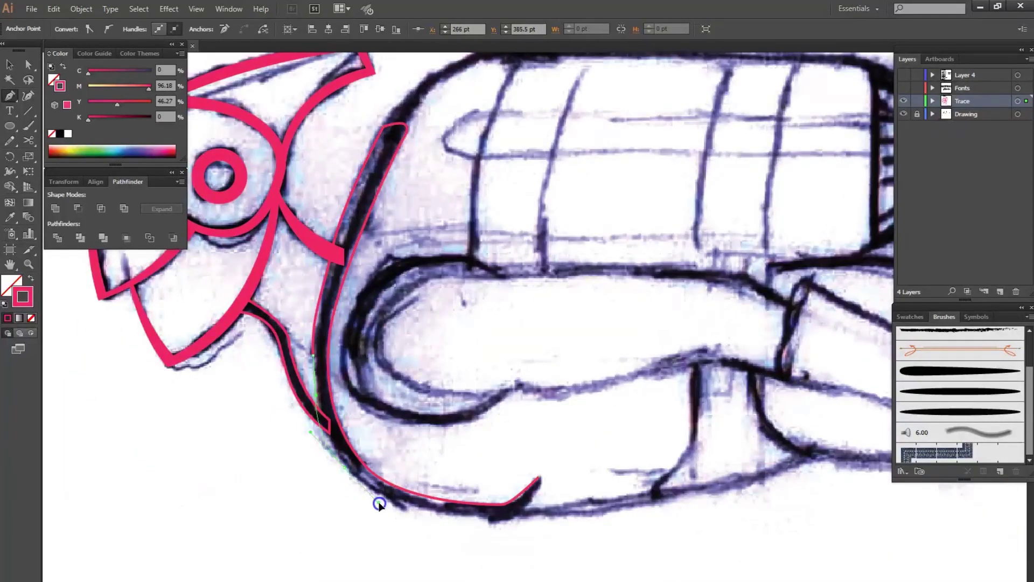
left_click_drag(499, 522, 529, 498)
left_click(540, 482)
Trace the jetpack's outer top edge from the shoulder over the curve to its upper rear corner
left_click_drag(442, 189, 358, 369)
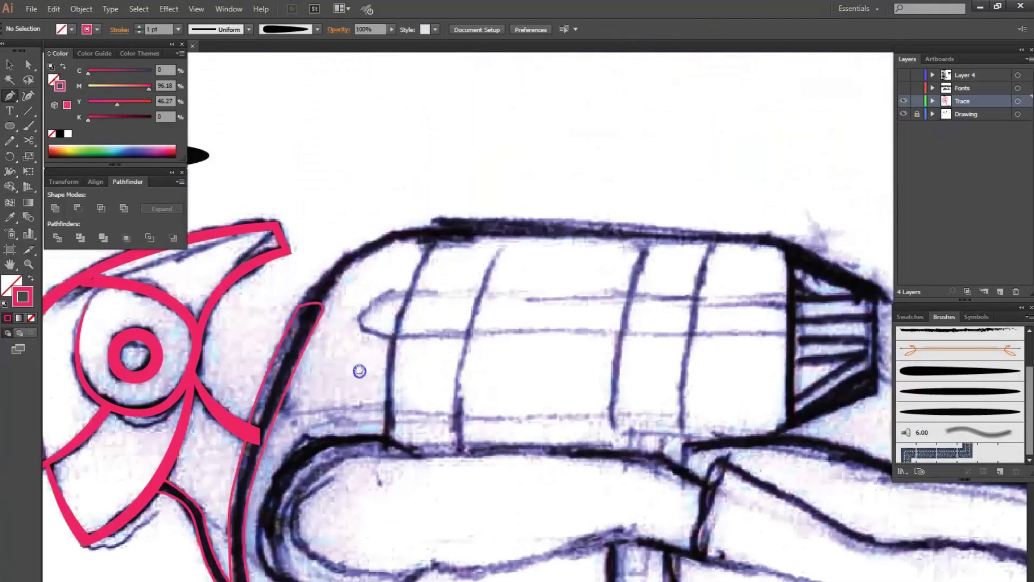
left_click(469, 222)
left_click(570, 230)
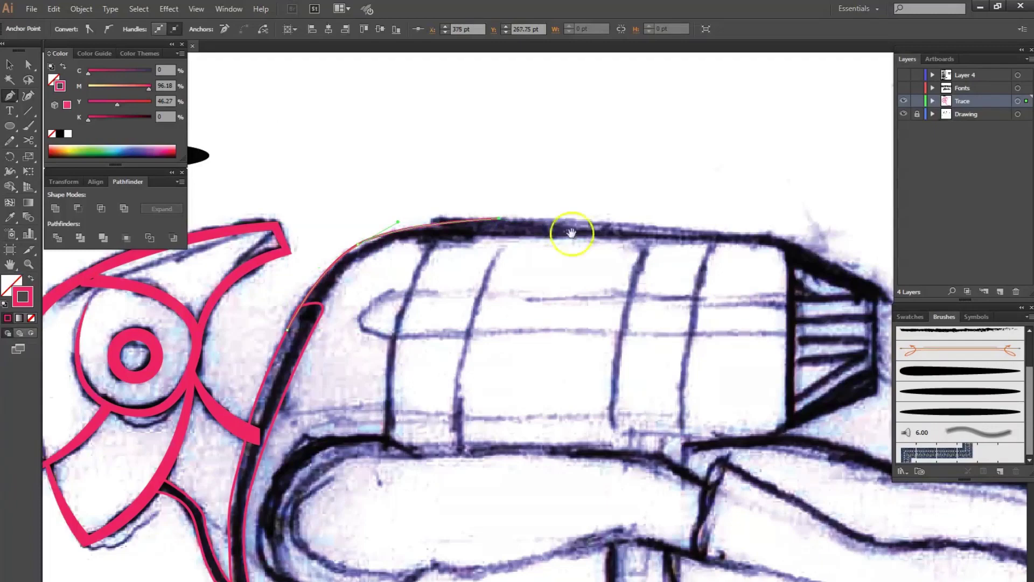
left_click_drag(570, 231, 371, 219)
mouse_move(582, 219)
left_mouse_down()
mouse_move(587, 251)
mouse_move(590, 228)
left_mouse_up()
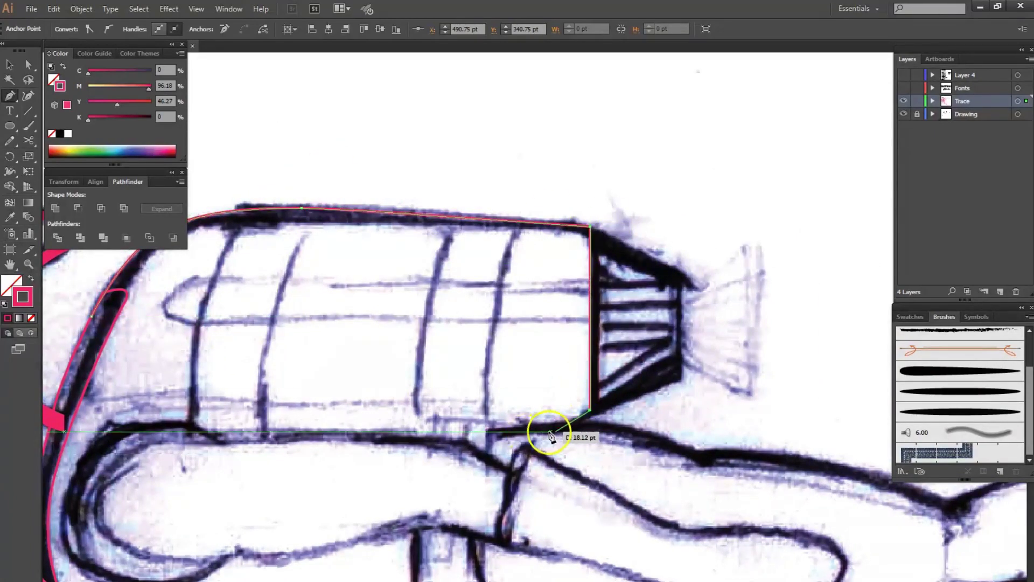
left_click(591, 419)
mouse_move(492, 425)
left_mouse_down()
mouse_move(492, 436)
mouse_move(559, 429)
mouse_move(491, 431)
left_mouse_up()
left_click_drag(582, 417, 496, 429)
key("ctrl+z")
left_click(491, 429)
left_click(572, 431)
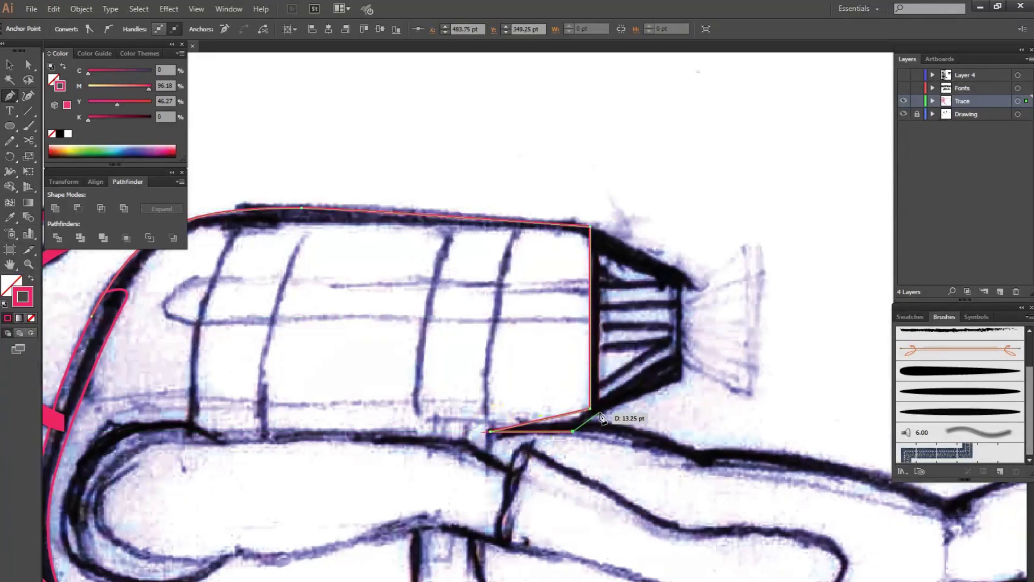
key("ctrl+z")
key("ctrl+z")
key("ctrl+z")
Continue the jetpack path around the nozzle and underside, return along the inner edges of the sketched line and close it
left_click(683, 273)
left_click(682, 380)
left_click_drag(575, 425, 581, 430)
left_click(591, 228)
key("Tab")
left_click(360, 215)
left_click(283, 302)
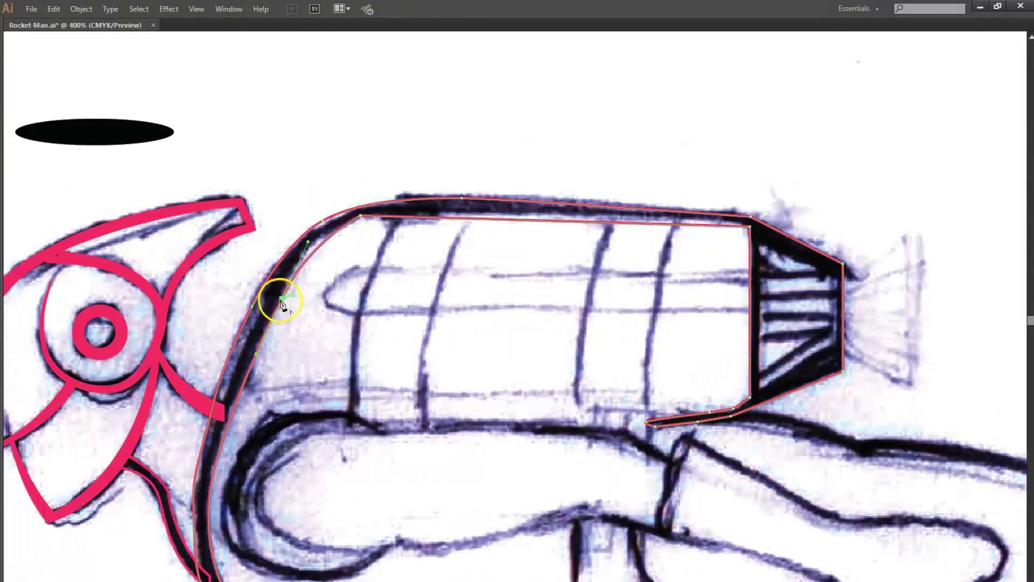
left_click(252, 306)
Draw a closed four-cornered path along the inner edge of the nozzle's frame
scroll(296, 220, "down", 5)
scroll(688, 178, "up", 4)
left_click(654, 202)
left_click(652, 349)
left_click(728, 324)
left_click(734, 235)
left_click(653, 203)
Trace the thick outer shoulder curve as an open path from below the arm around to the upper arm
left_click_drag(677, 219, 645, 139)
left_click_drag(260, 435, 455, 353)
left_click(330, 227)
left_click(355, 219)
left_click_drag(434, 239, 477, 269)
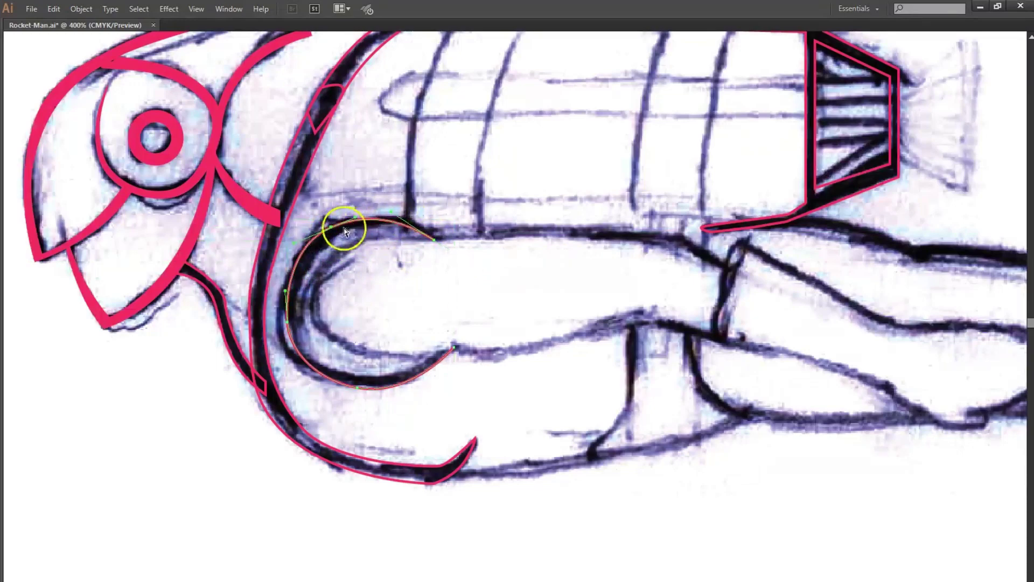
Apply the double-tapered art brush to the shoulder curve and set its stroke to 2.5 pt
key("Tab")
left_click(960, 391)
key("ctrl+shift+a")
key("v")
left_click(373, 388)
left_click(178, 29)
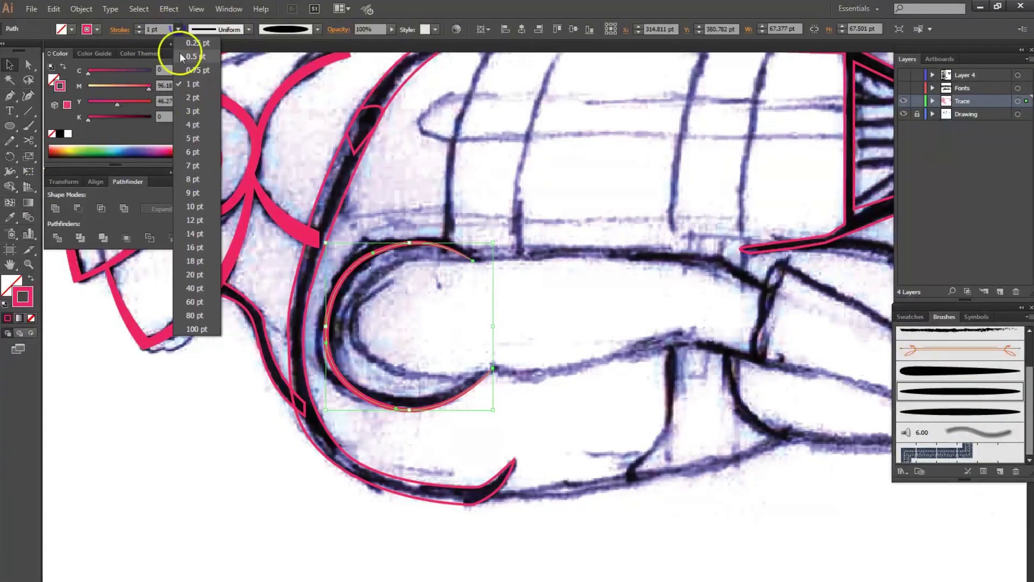
left_click(189, 110)
key("ctrl+shift+a")
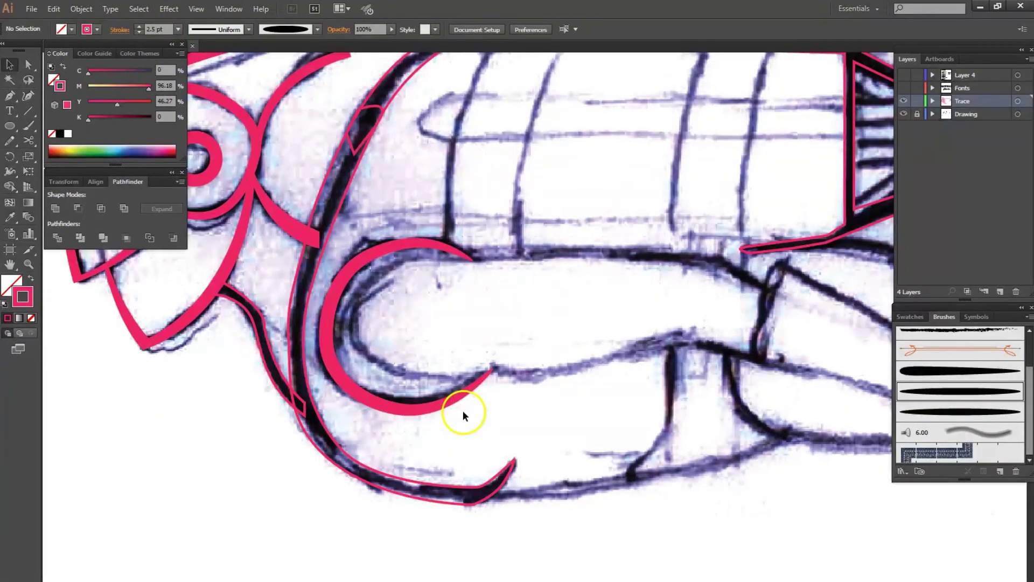
Trace the arm's inner shoulder curve and underside with a 1 pt stroke and apply a tapered art brush
key("p")
left_click(177, 29)
left_click(195, 85)
left_click_drag(414, 261, 426, 261)
left_click_drag(351, 311, 342, 349)
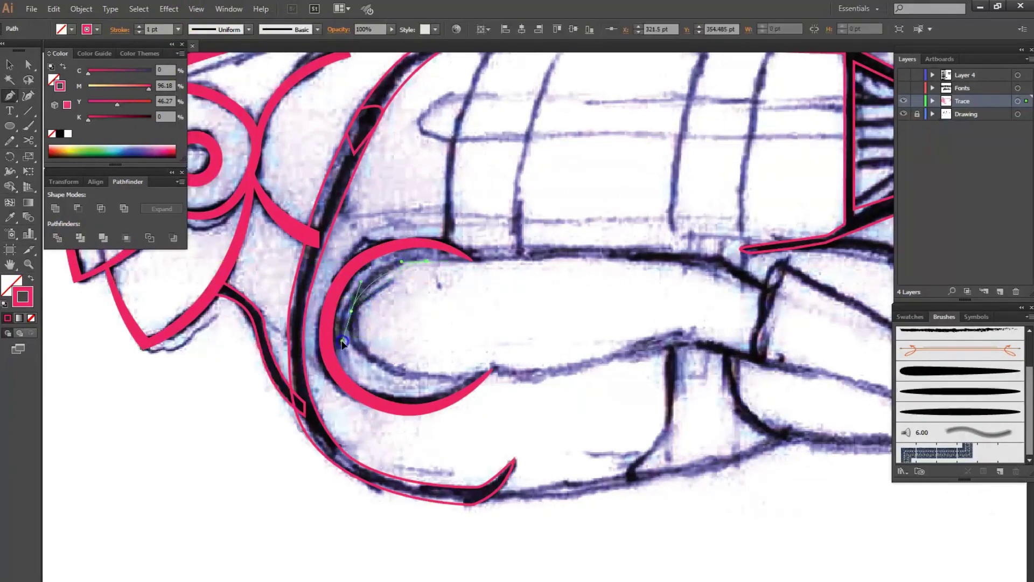
left_click_drag(427, 381, 536, 374)
left_click_drag(693, 326, 694, 327)
left_click(917, 411)
key("ctrl+shift+a")
Trace the arm's top line from the shoulder toward the glove, adjust its end point and apply the one-sided tapered brush
mouse_move(410, 263)
left_mouse_down()
mouse_move(458, 269)
mouse_move(404, 270)
mouse_move(472, 266)
left_mouse_up()
scroll(431, 266, "right", 3)
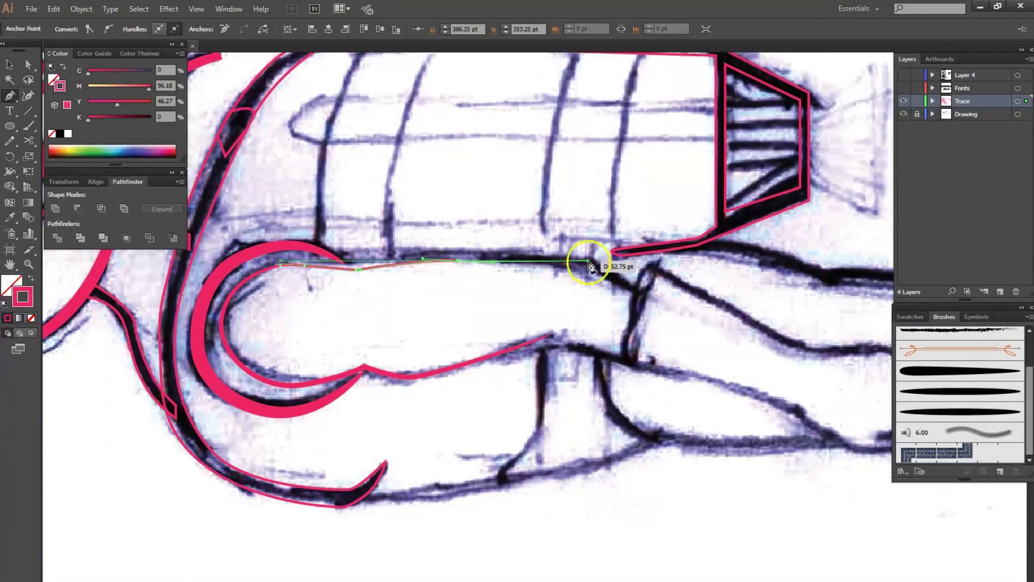
left_click_drag(592, 266, 582, 253)
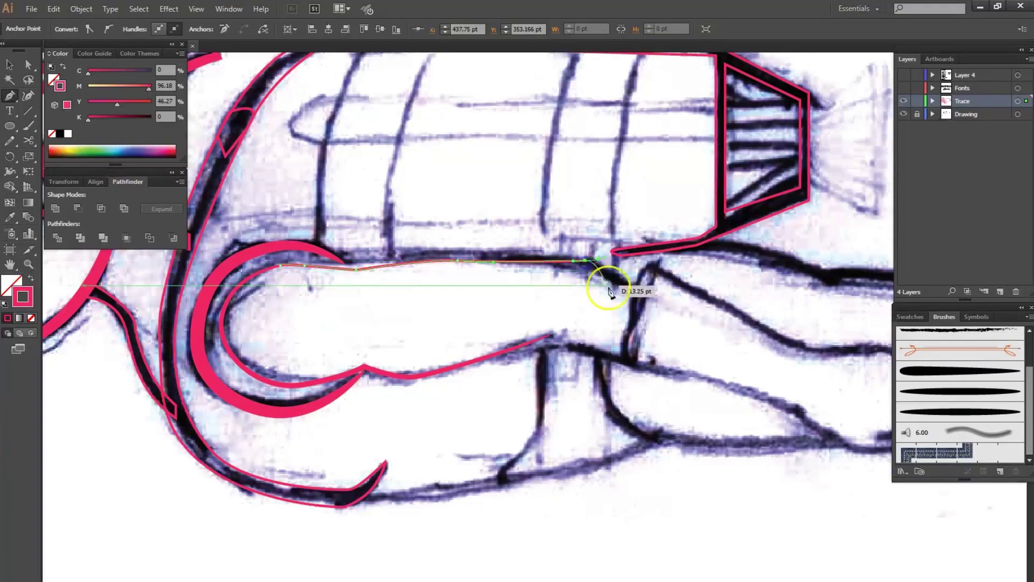
left_click(629, 272, "ctrl")
left_click(586, 268, "ctrl")
left_click(959, 371)
left_click(457, 300, "ctrl")
left_click(581, 267)
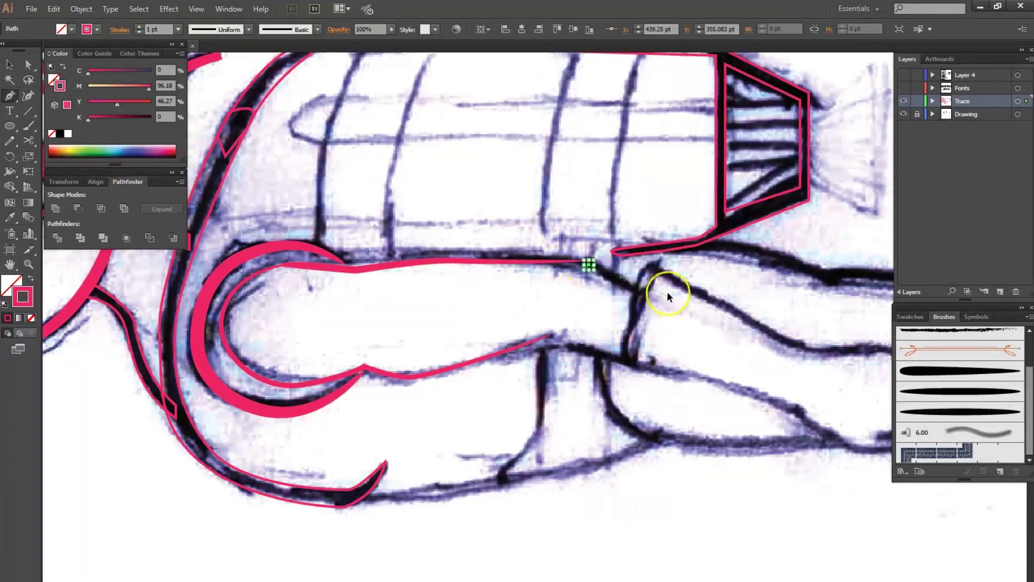
Draw narrow, pink-filled tapered shapes for the arm's upper and lower lines leading into the glove
scroll(647, 286, "right", 3)
left_click_drag(599, 278, 542, 252)
left_click(508, 323)
left_click(595, 351)
left_click(496, 330, "ctrl")
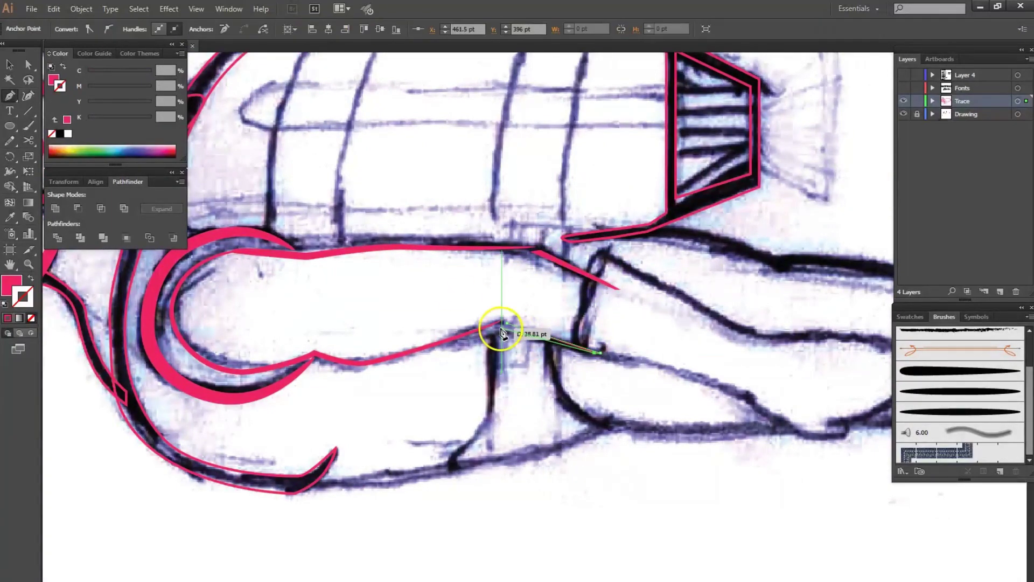
Trace the glove's outer outline from the cuff along the underside and around the hand, close it and show it as a pink stroke
left_click_drag(526, 296, 394, 272)
left_click_drag(476, 225, 444, 330)
left_click_drag(444, 403, 444, 403)
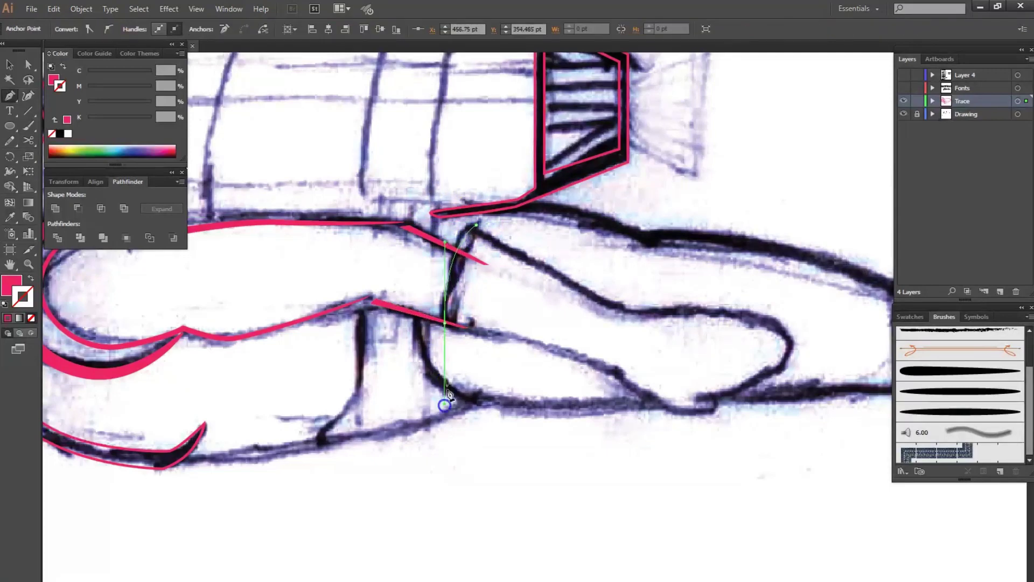
left_click_drag(511, 339, 534, 345)
left_click_drag(612, 373, 662, 417)
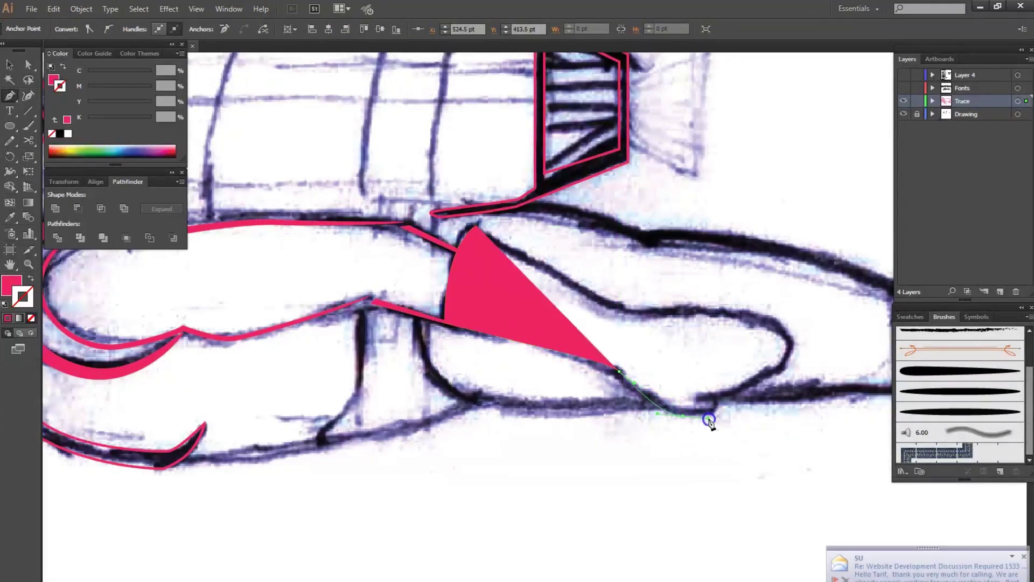
mouse_move(663, 407)
left_mouse_down()
mouse_move(723, 417)
mouse_move(671, 391)
left_mouse_up()
key("shift+x")
mouse_move(789, 349)
left_mouse_down()
mouse_move(755, 316)
mouse_move(634, 318)
mouse_move(560, 288)
left_mouse_up()
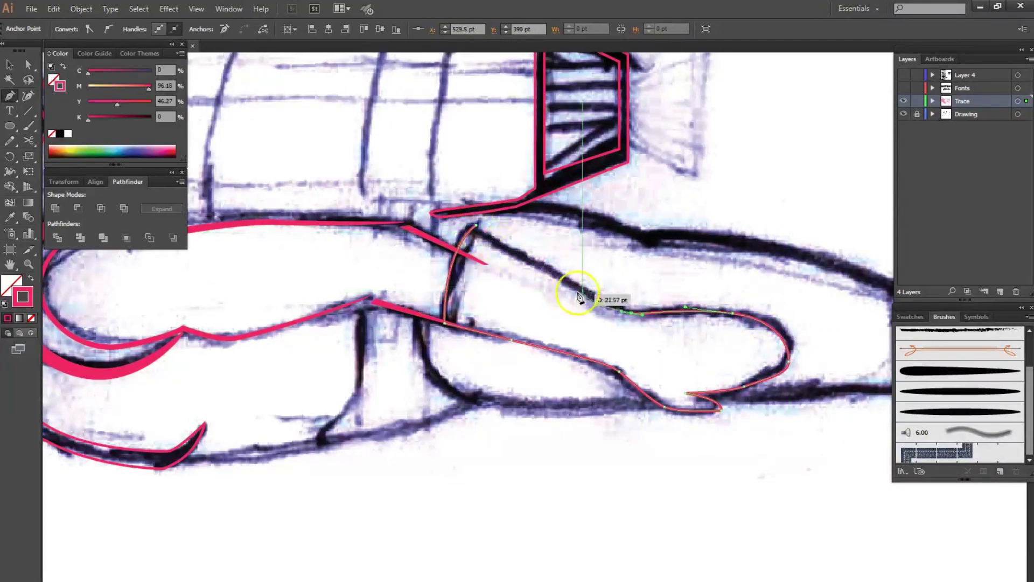
left_click(473, 232)
Draw a closed inner outline within the glove and adjust its points around the hand to follow the sketched line
left_click_drag(613, 313, 672, 323)
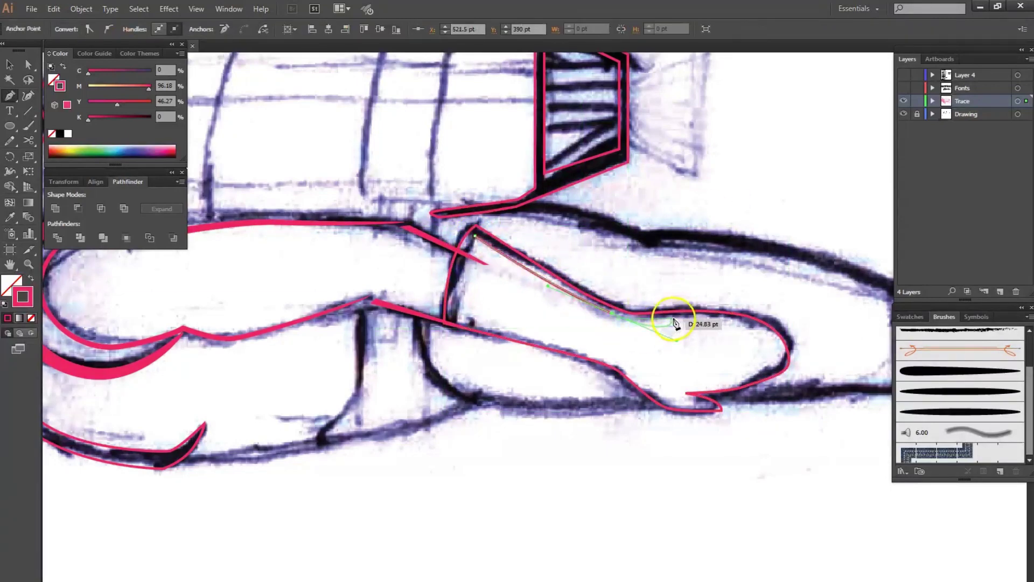
left_click_drag(738, 321, 688, 393)
left_click_drag(631, 373, 615, 356)
left_click_drag(431, 330, 482, 321)
left_click(474, 237)
key("ctrl+plus")
left_click_drag(544, 342, 496, 350)
left_click(590, 324)
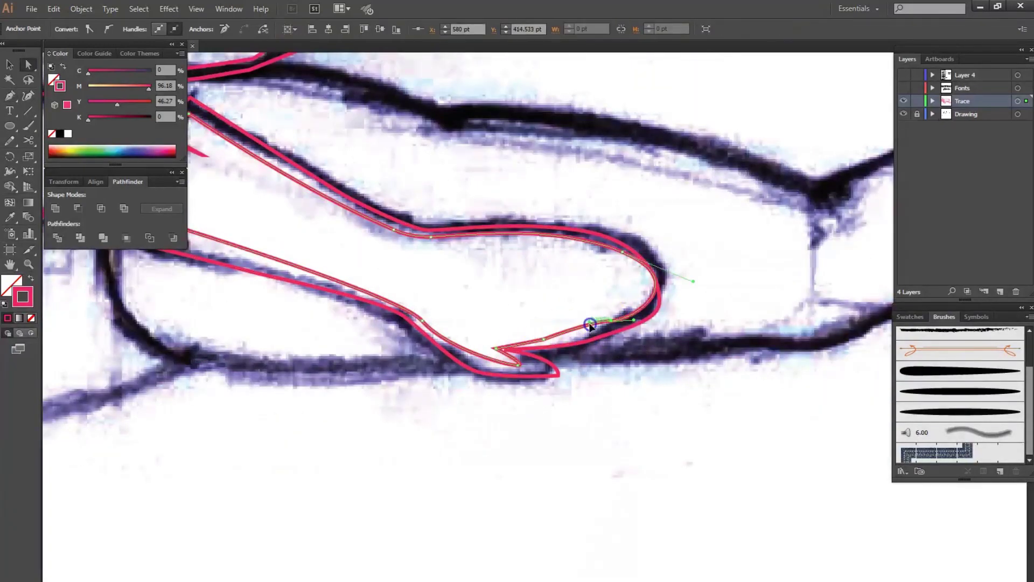
left_click_drag(693, 283, 687, 280)
Fill the outer and inner glove outlines solid pink and subtract the inner shape from the outer one
key("v")
key("ctrl+minus")
key("shift+x")
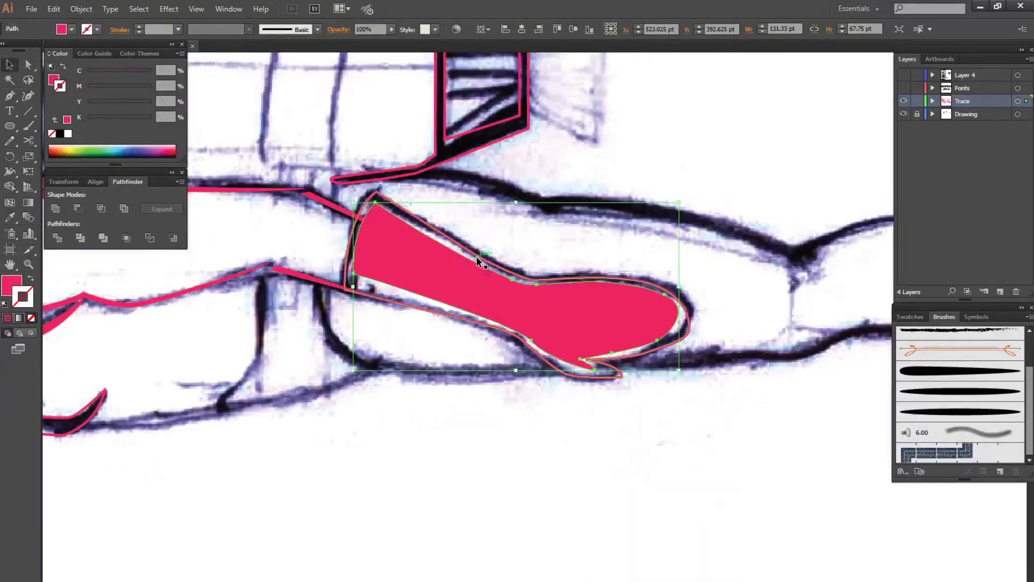
left_click(58, 208)
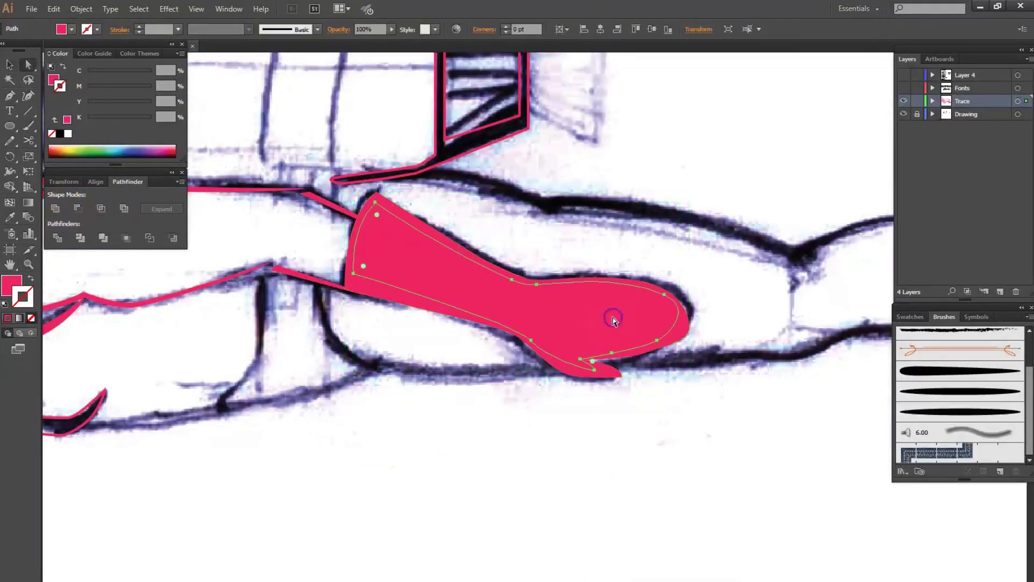
left_click_drag(353, 268, 335, 310)
Trace the upper edge of the leg's top line from the thigh past the knee toward the foot, using an unfilled pink stroke
key("p")
key("shift+x")
left_click(371, 215)
left_click_drag(528, 240, 582, 249)
left_click_drag(781, 280, 738, 358)
left_click_drag(697, 253, 555, 296)
left_click_drag(668, 296, 442, 292)
left_click_drag(440, 291, 493, 290)
Return the leg path along the lower edge of the top line to the thigh, close it and fill it solid pink
left_click_drag(646, 327, 595, 339)
left_click_drag(436, 295, 389, 289)
left_click_drag(326, 296, 253, 319)
left_click_drag(253, 318, 445, 346)
left_click_drag(455, 361, 457, 375)
left_click_drag(361, 327, 539, 357)
left_click_drag(627, 389, 551, 365)
left_click_drag(383, 345, 330, 300)
left_click_drag(206, 312, 386, 312)
mouse_move(386, 311)
left_mouse_down()
mouse_move(263, 320)
mouse_move(369, 196)
mouse_move(450, 296)
left_mouse_up()
key("v")
key("shift+x")
Fill the nozzle's inner shape blue and subtract it from the jetpack outline with Minus Front
left_click(378, 285)
double_click(11, 284)
left_click(658, 141)
left_click(311, 136, "shift")
left_click(77, 208)
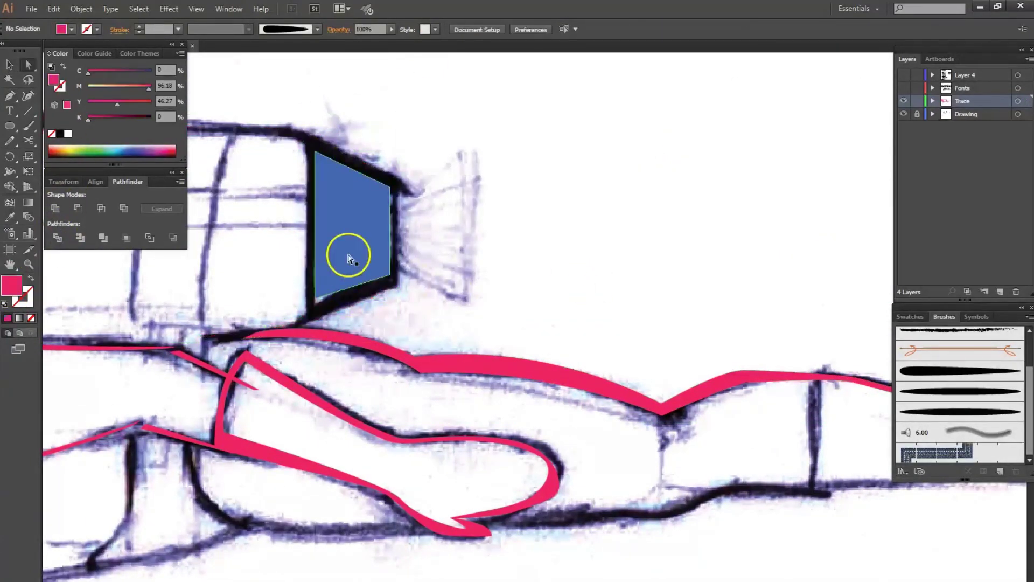
Trace the thin belly line from the chest's hooked tip to the lower thigh as a narrow closed path
key("Tab")
key("ctrl+minus")
scroll(407, 278, "down", 5)
key("ctrl+plus")
key("p")
left_click(284, 314)
left_click_drag(580, 250, 680, 197)
left_click_drag(265, 323, 81, 325)
left_click(284, 314)
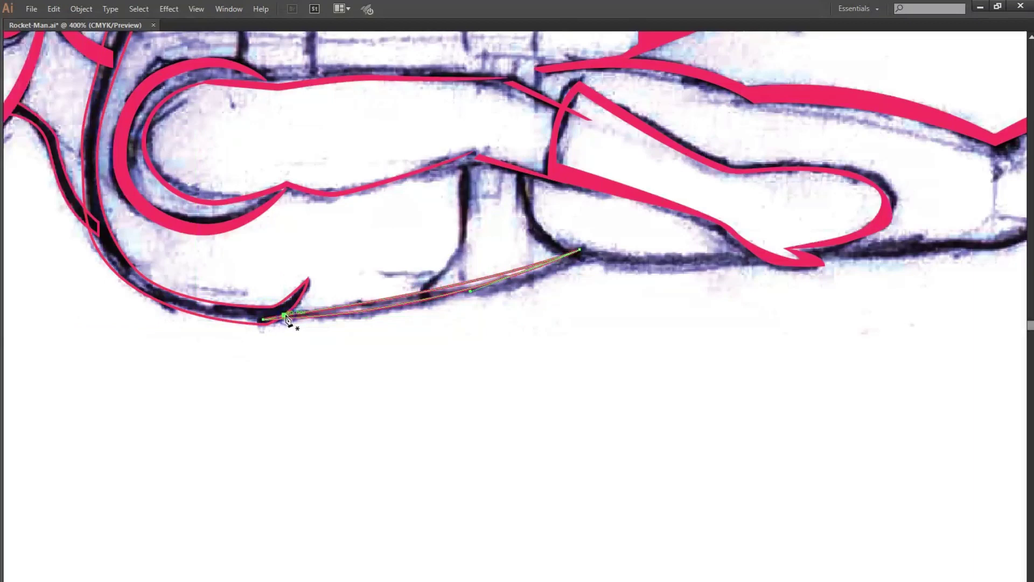
Trace the briefs between the torso and the thigh as a closed shape and fill it solid pink
left_click_drag(460, 156, 459, 249)
left_click(421, 295)
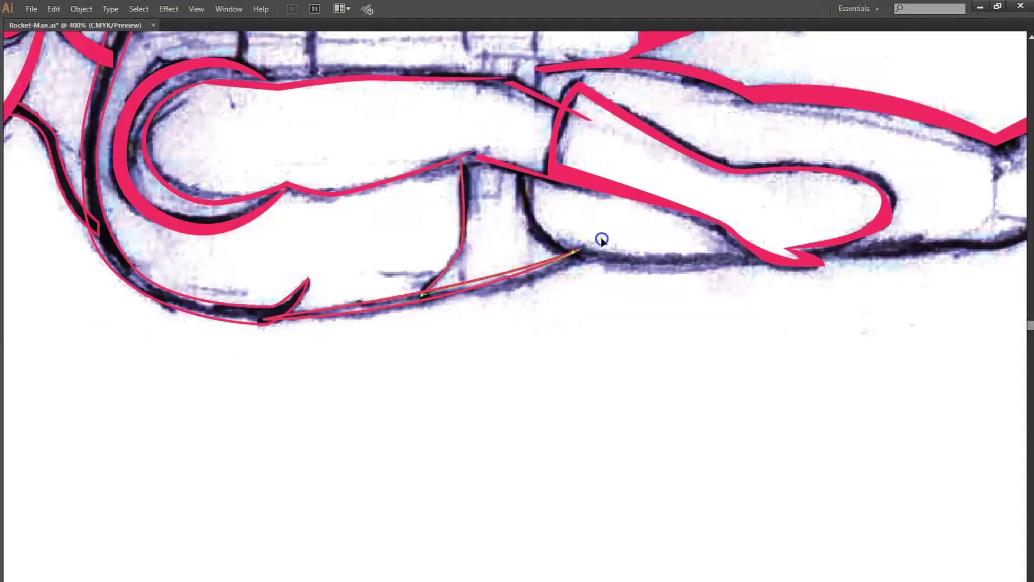
left_click_drag(493, 165, 490, 164)
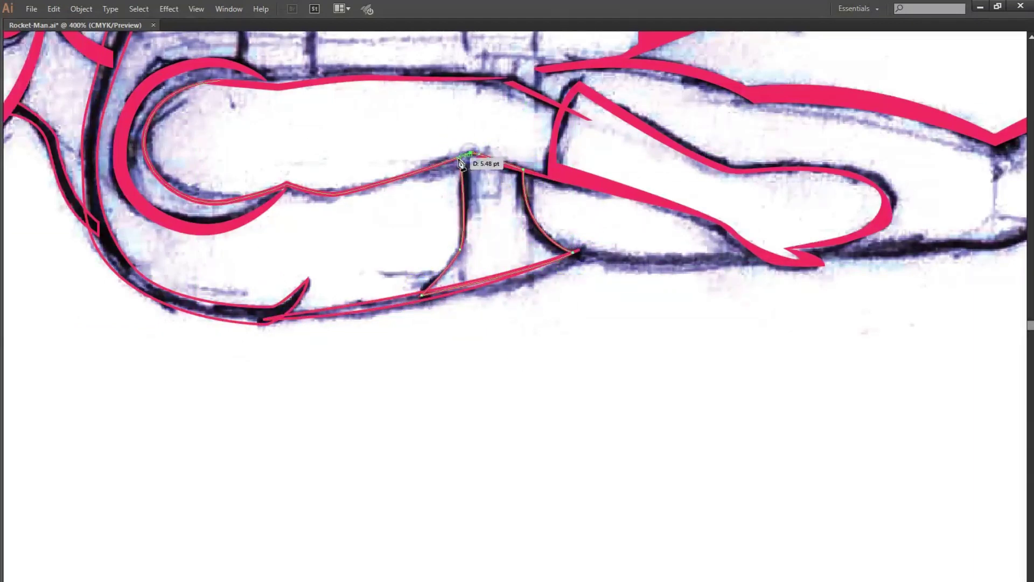
left_click(461, 157)
left_click_drag(80, 81, 307, 318)
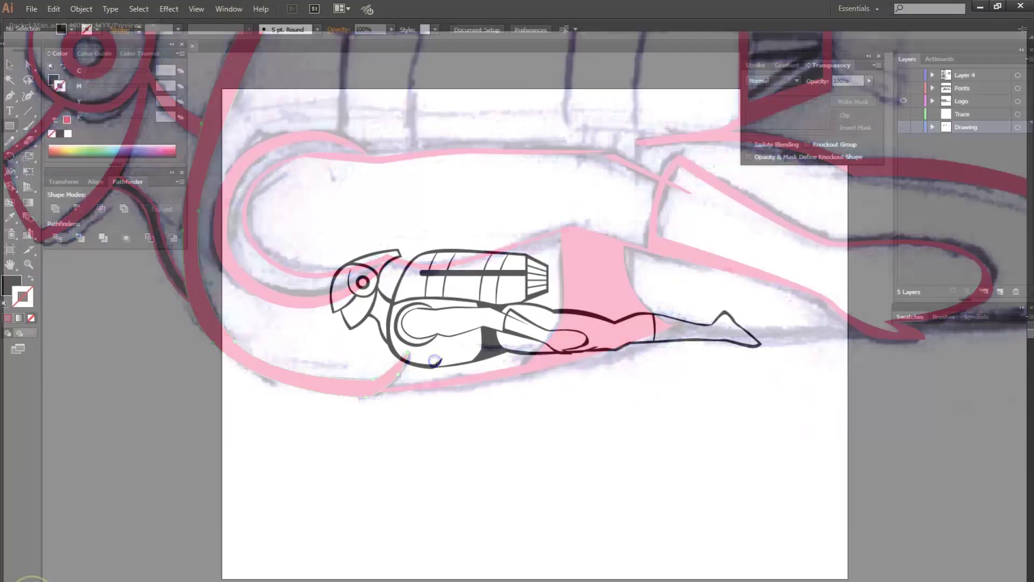
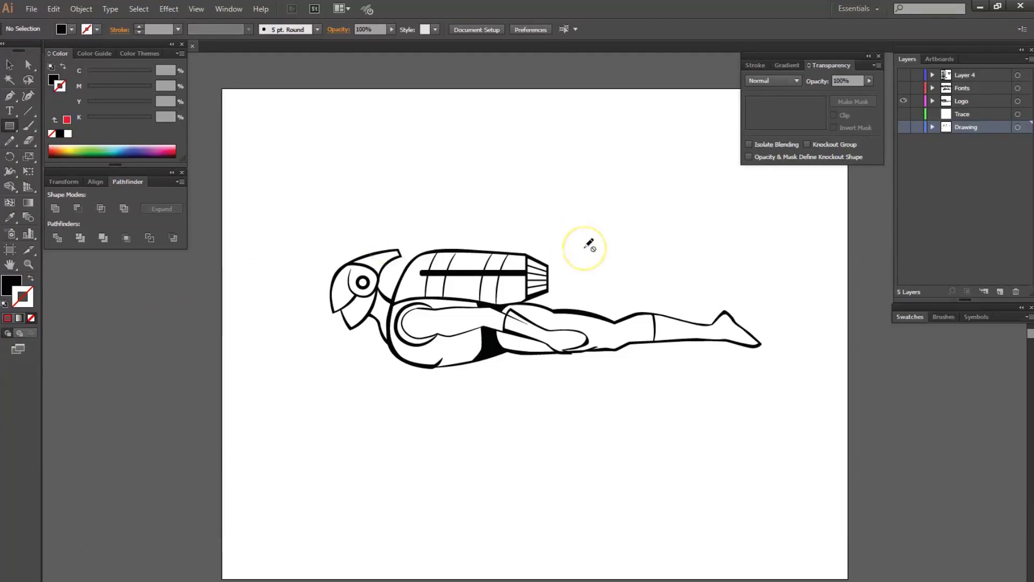
Make the Logo layer active and select the black jetpack figure group on it
left_click(10, 64)
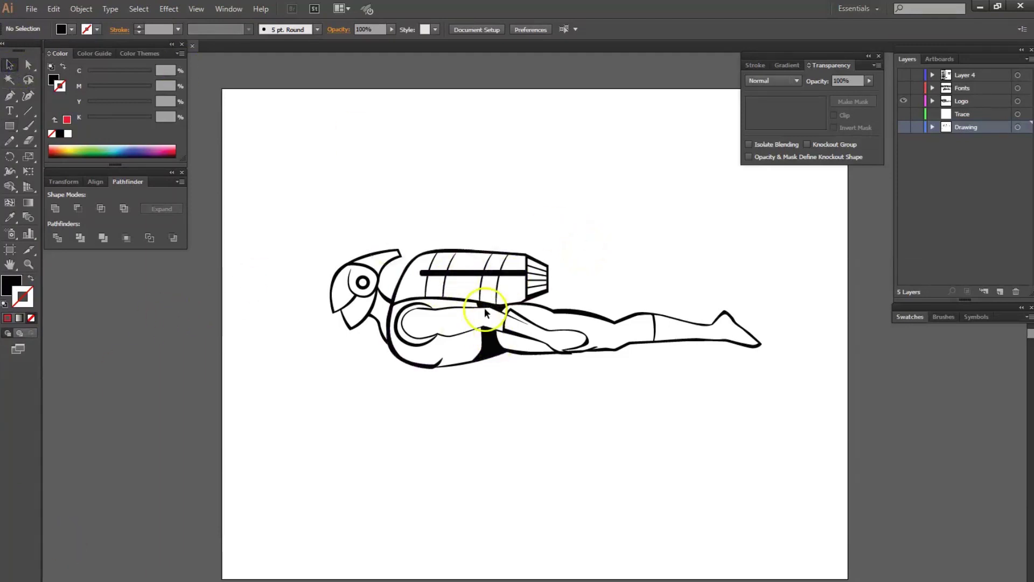
left_click(975, 101)
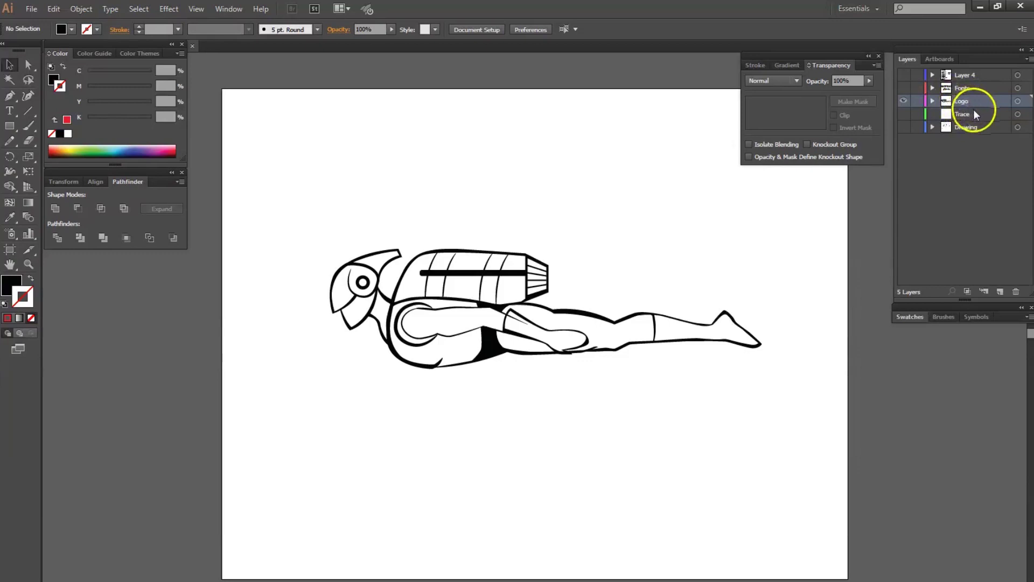
left_click(487, 353)
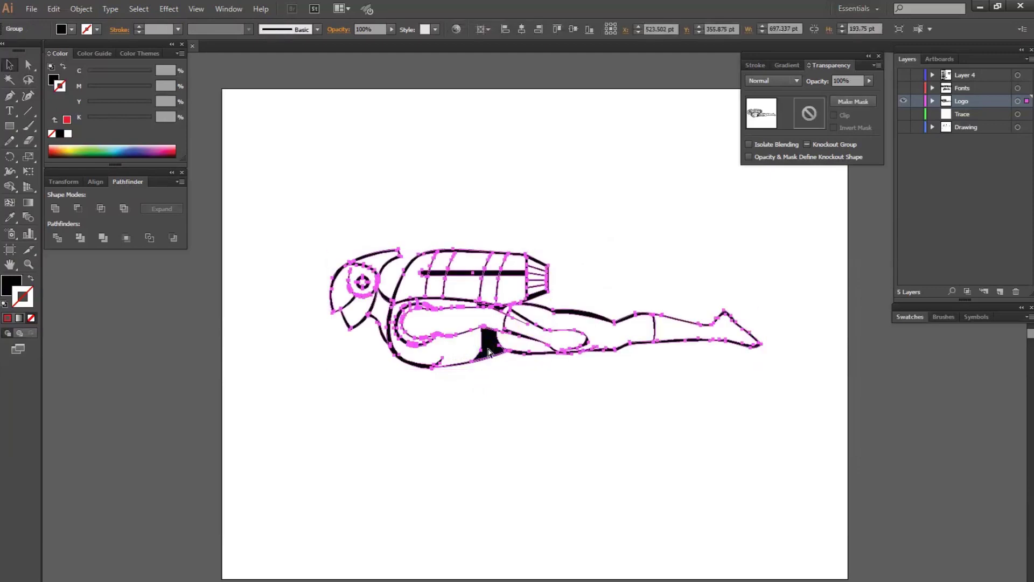
left_click(625, 176)
left_click_drag(496, 346, 554, 418)
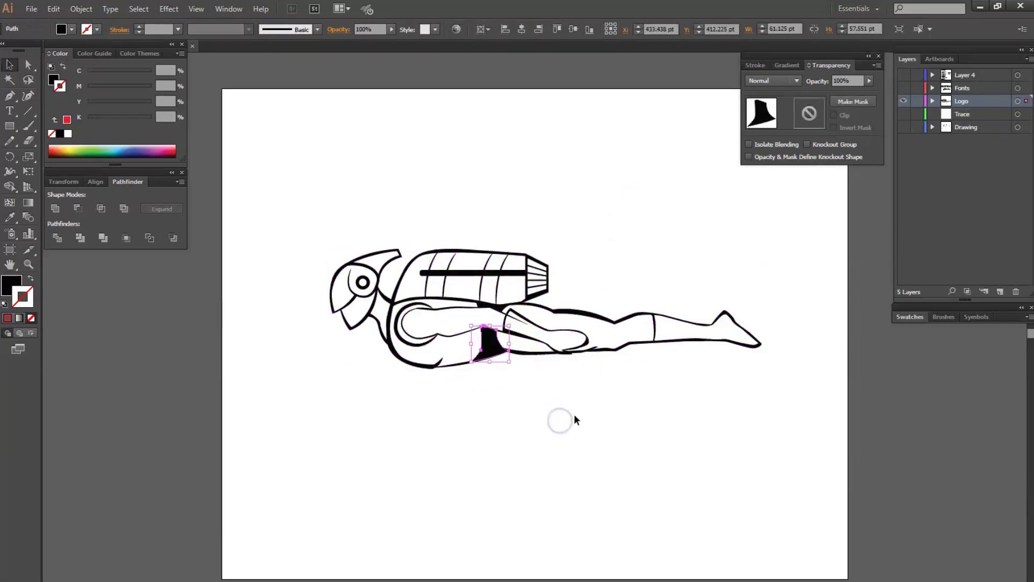
left_click(572, 413)
left_click_drag(532, 355, 596, 409)
key("ctrl+z")
left_click(641, 423)
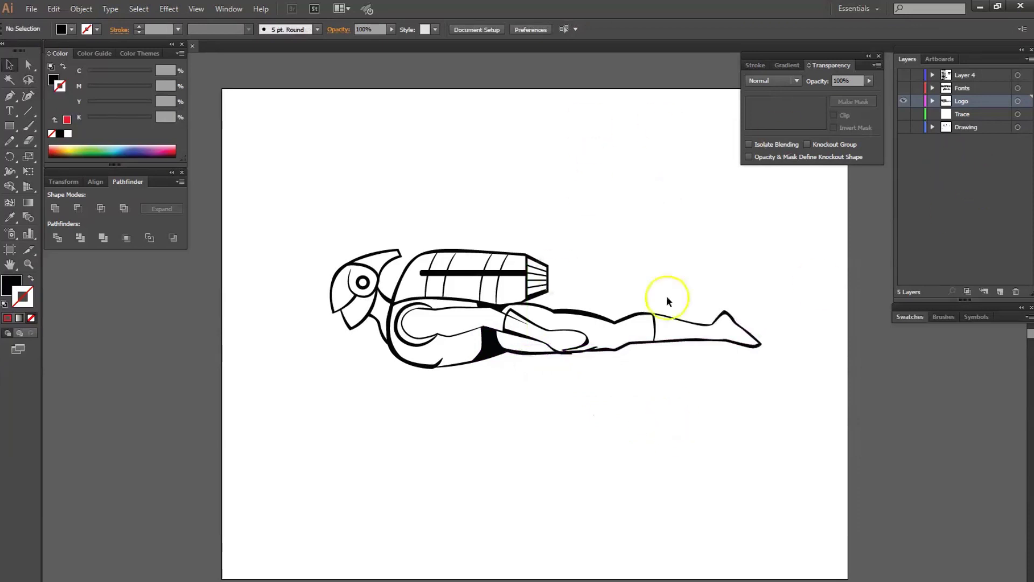
left_click(710, 345)
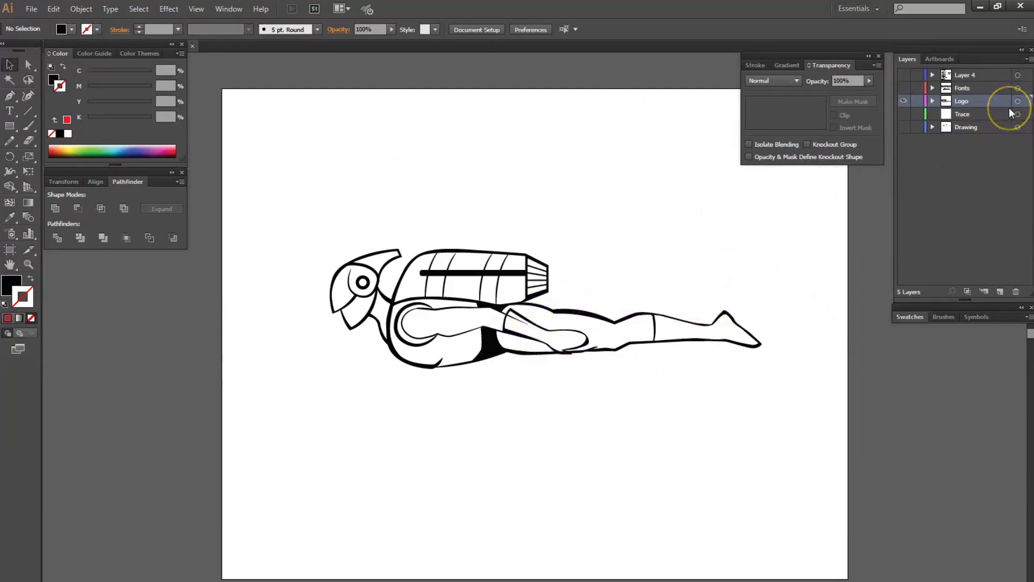
Hide the Logo layer, then show the Drawing layer and make it active
left_click(903, 101)
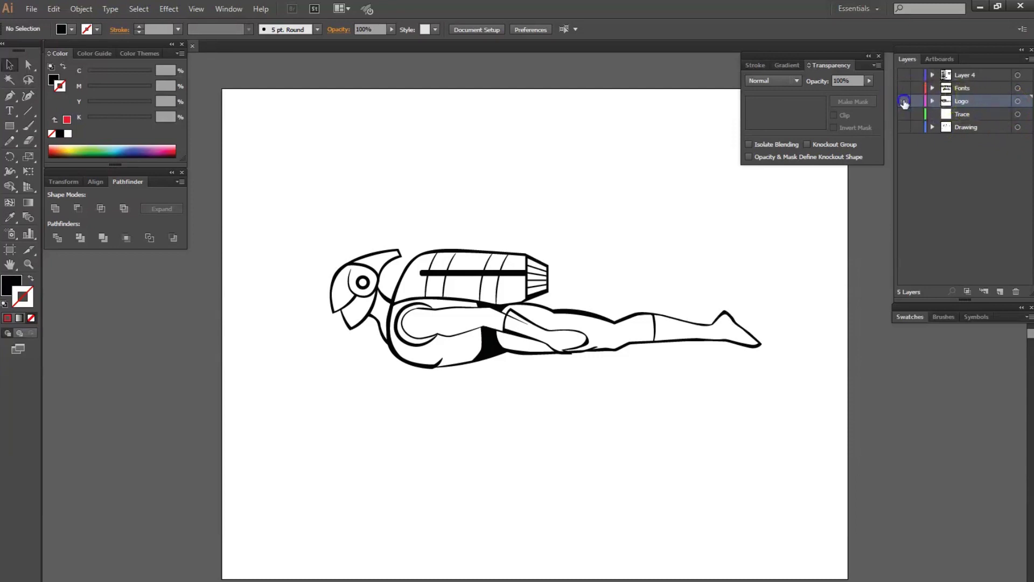
left_click(903, 129)
left_click(972, 128)
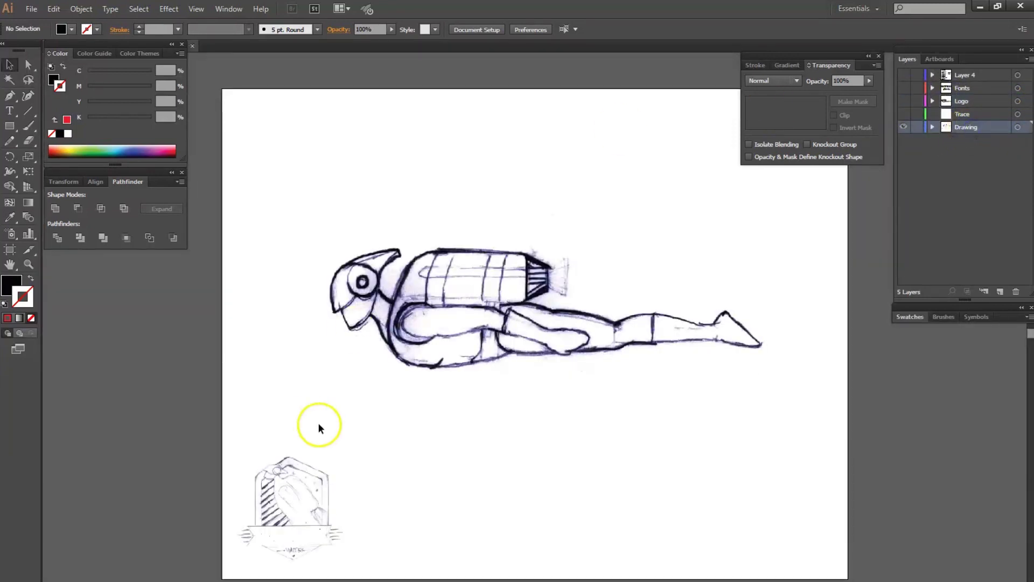
Draw a black hexagon about 64 × 55 pt with the Polygon tool above the small badge sketch
scroll(355, 492, "up", 3)
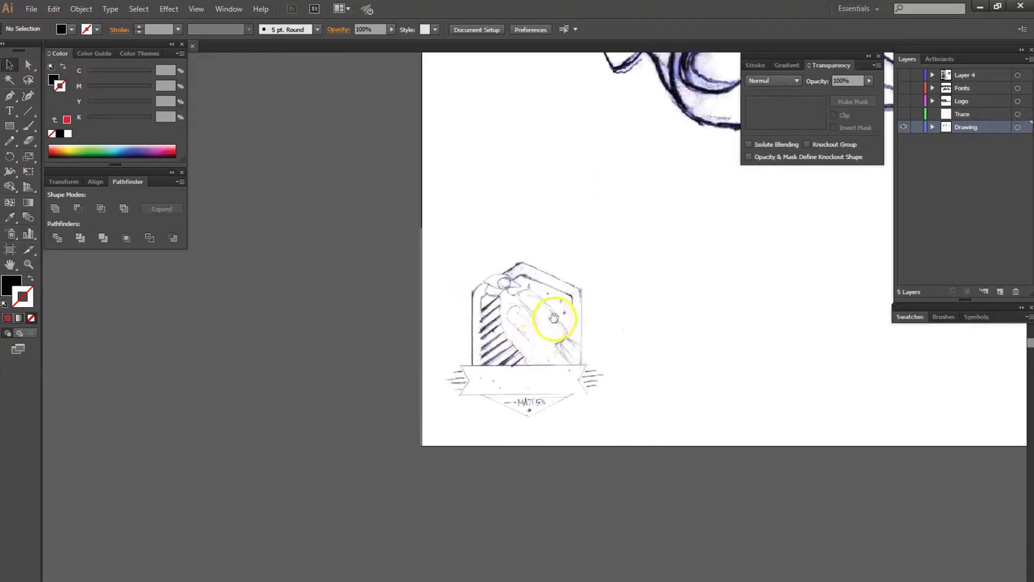
left_click_drag(554, 317, 472, 298)
scroll(472, 298, "up", 1)
scroll(513, 346, "up", 3)
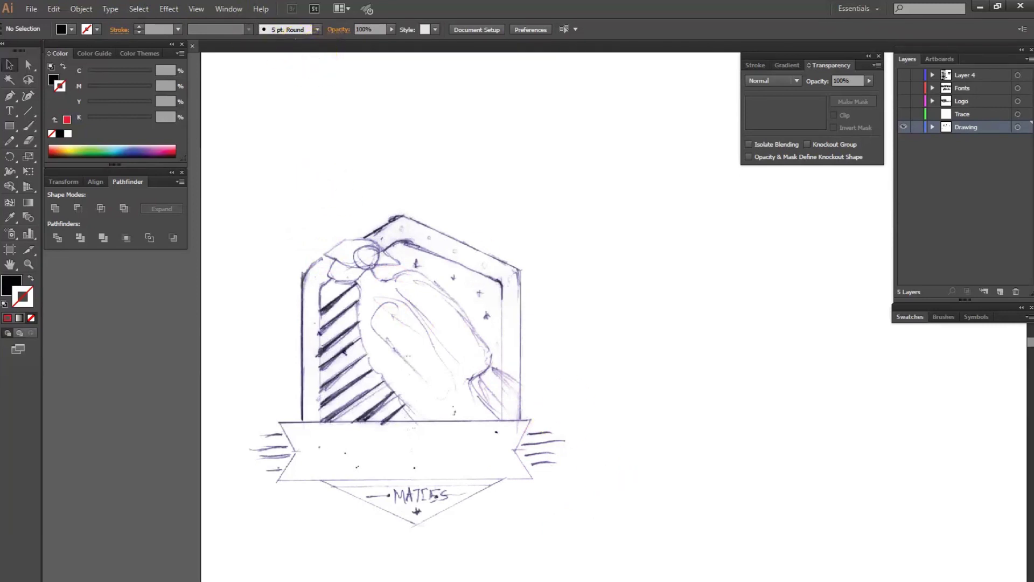
left_click(11, 127)
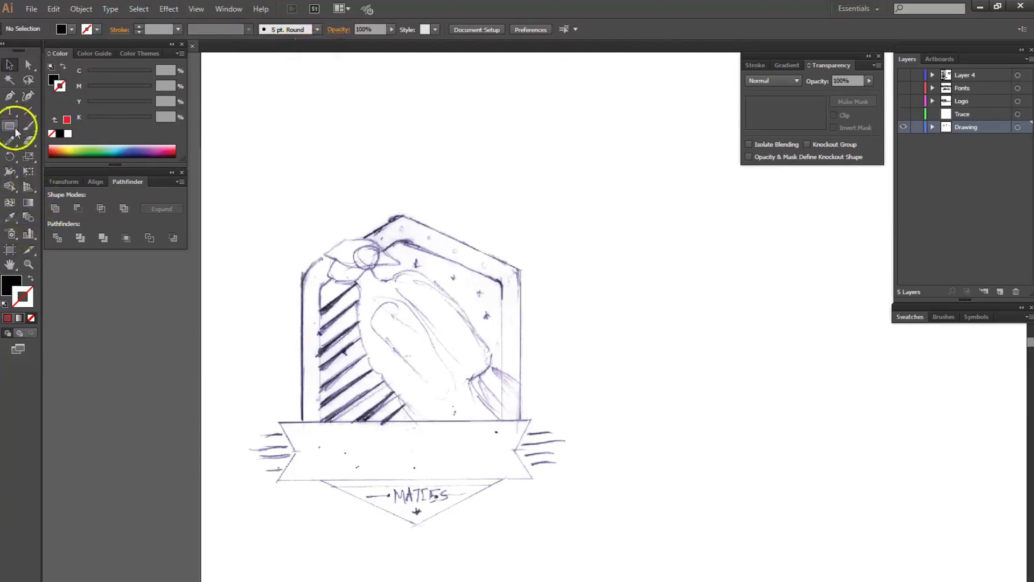
left_click_drag(15, 129, 49, 170)
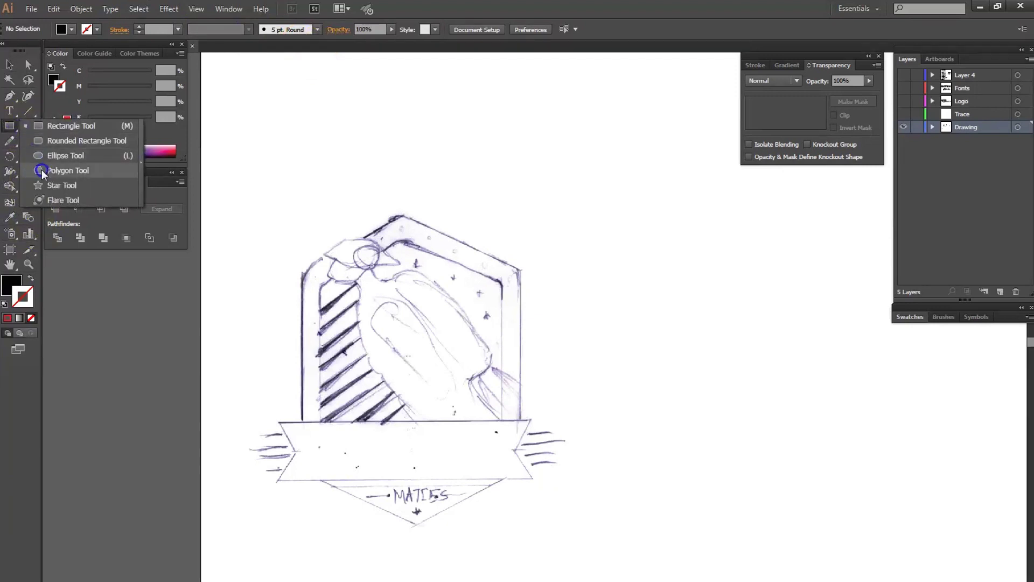
left_click_drag(510, 170, 554, 209)
Apply the Round Corners effect to the hexagon with a radius of 4 pt
left_click(168, 9)
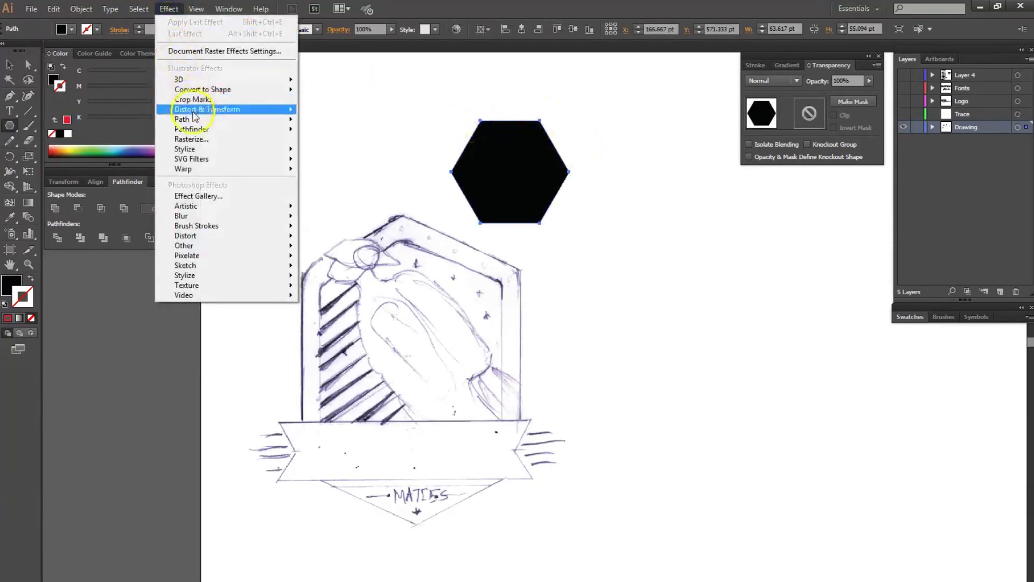
mouse_move(205, 149)
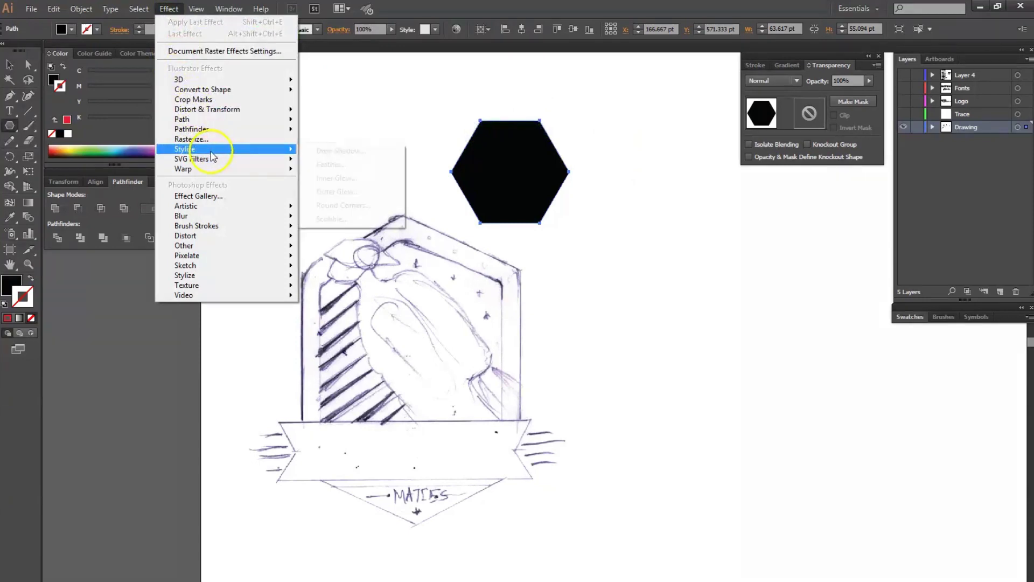
left_click(372, 205)
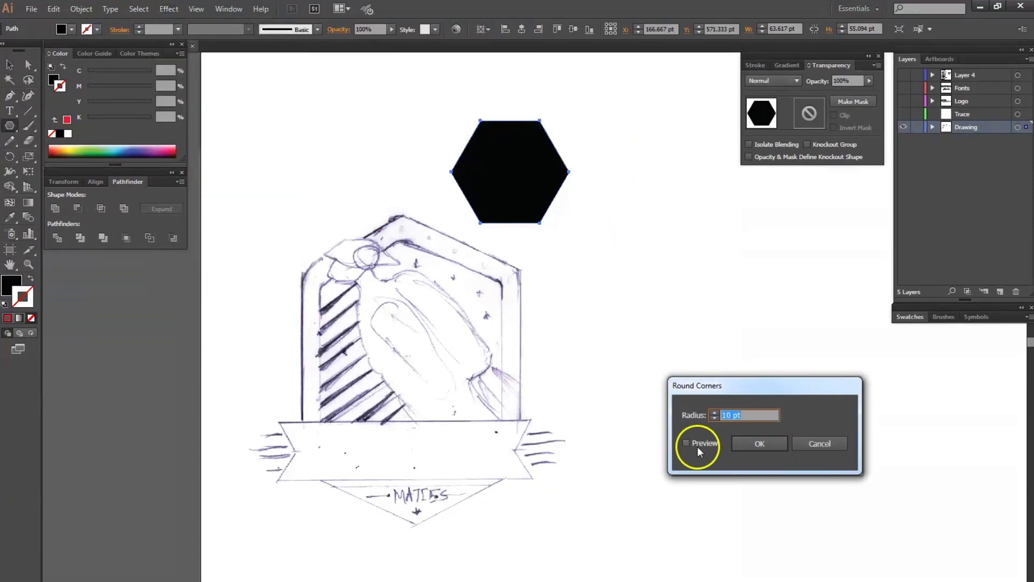
left_click(709, 444)
left_click(676, 413)
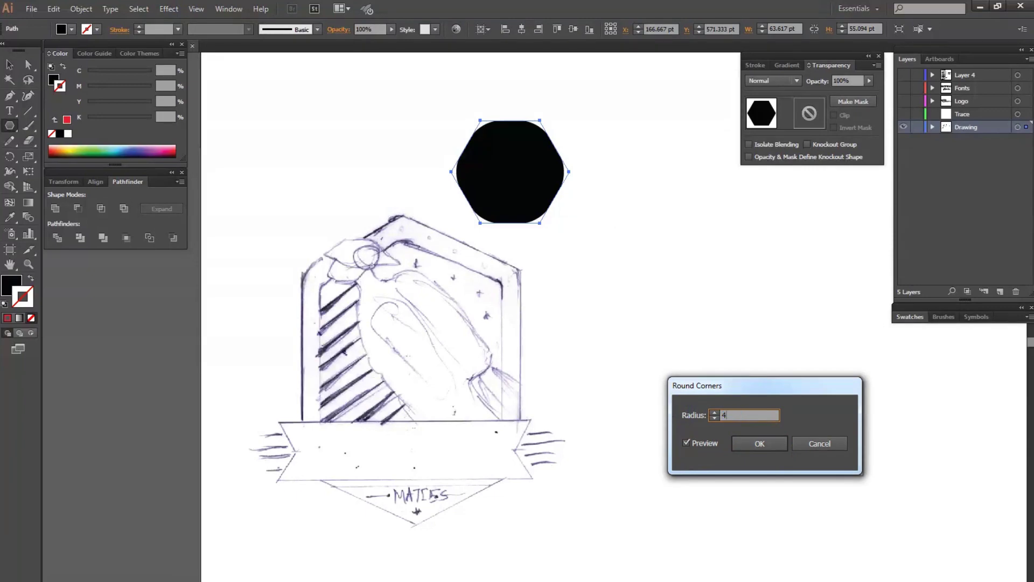
left_click(776, 414)
left_click(704, 442)
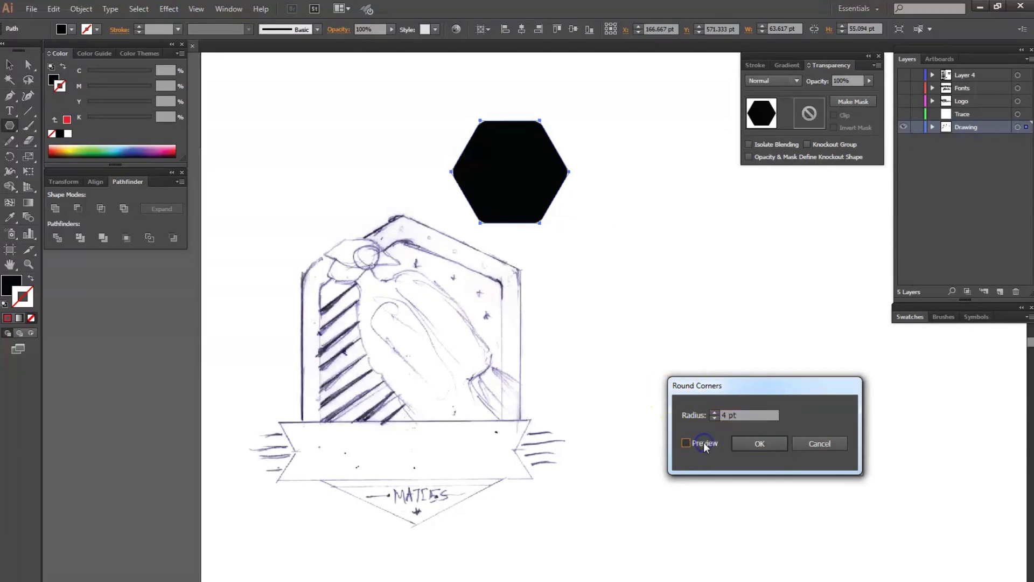
left_click(706, 442)
left_click(753, 444)
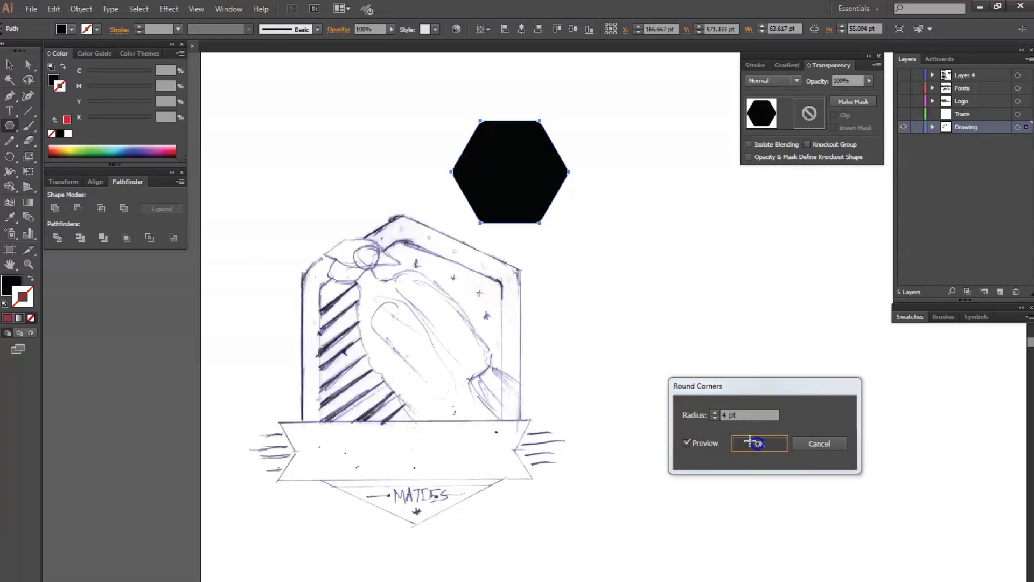
Rotate the hexagon to stand on its point and scale it over the badge sketch to about 116 × 134 pt
key("v")
left_click(543, 169)
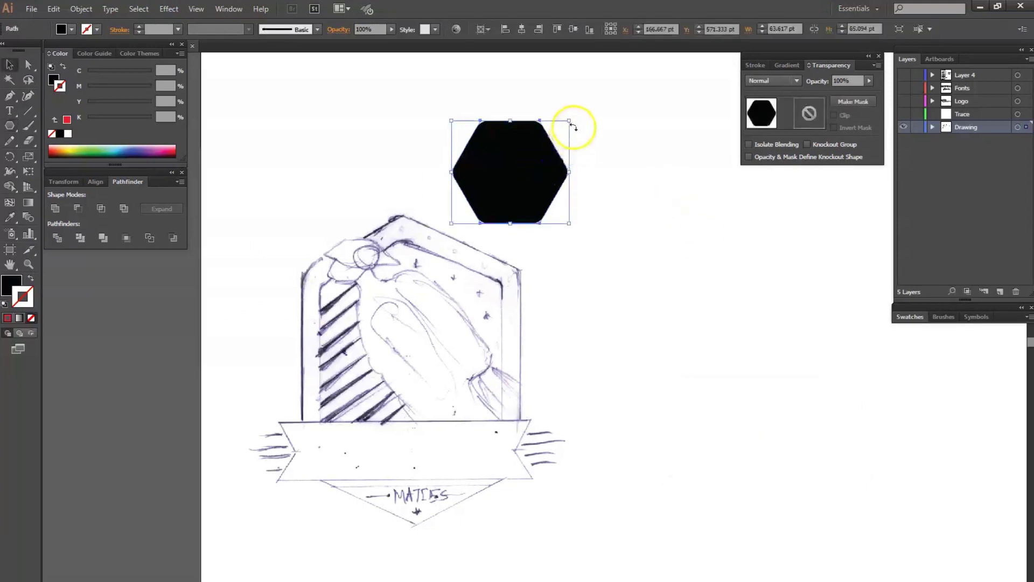
left_click_drag(574, 123, 548, 208)
left_click_drag(508, 173, 350, 303)
left_click_drag(412, 359, 519, 489)
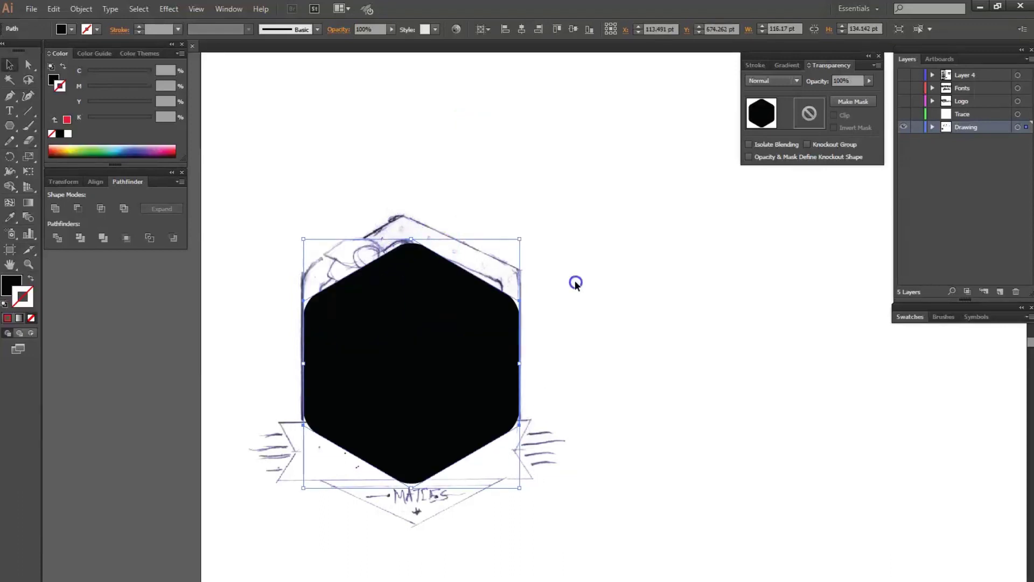
Raise the hexagon's upper corners by 17 pt to reach the top of the sketched badge
key("a")
left_click(330, 342)
key("Up")
key("Up")
key("Up")
key("Up")
key("Up")
key("Up")
key("Up")
key("Up")
key("Up")
key("Up")
key("Up")
key("Up")
key("Up")
key("Up")
key("Up")
key("Up")
key("Up")
left_click(414, 441)
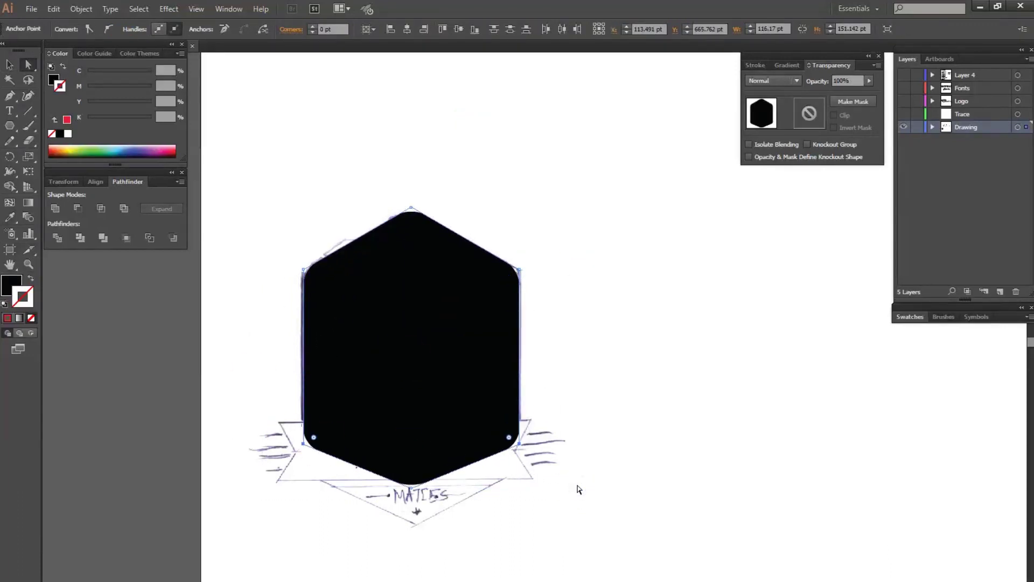
Lower the hexagon's lower corners to the sketched bottom tip, about 173 pt tall overall, and swap its fill and stroke
left_click_drag(601, 526, 246, 376)
key("Down")
key("Down")
key("Down")
key("Down")
key("Down")
key("Down")
key("Down")
key("Down")
key("Down")
key("Down")
key("Down")
key("Down")
key("Down")
key("Down")
key("Down")
key("Down")
key("Down")
key("Down")
key("Down")
key("Down")
key("shift+x")
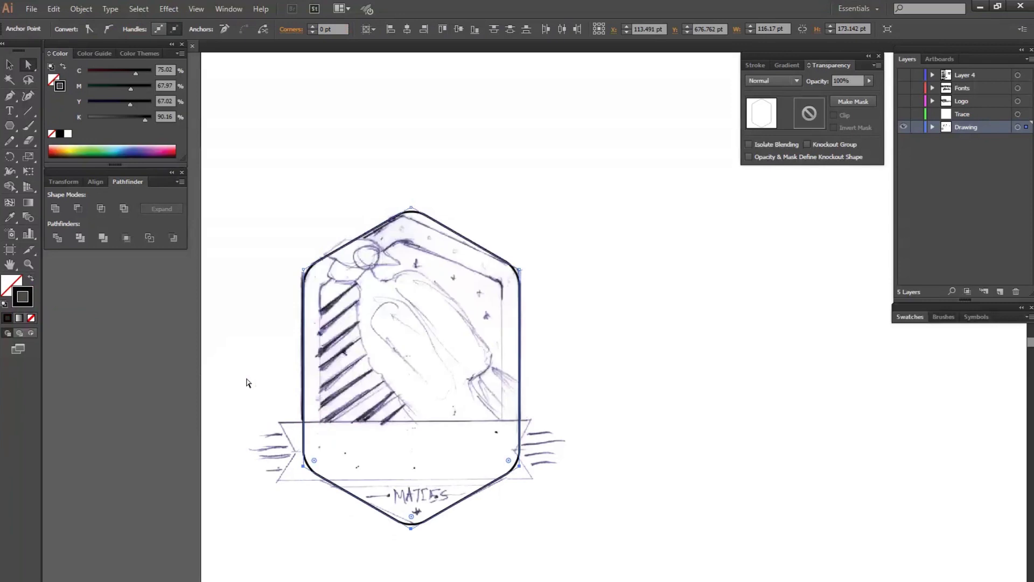
Draw a wide rectangle above the badge and pull the midpoints of both short ends inward to form ribbon notches
left_click(608, 380)
left_click_drag(9, 126, 65, 143)
mouse_move(397, 127)
left_mouse_down()
mouse_move(476, 157)
mouse_move(434, 124)
left_mouse_up()
key("a")
mouse_move(464, 74)
left_mouse_down()
mouse_move(408, 158)
mouse_move(512, 189)
left_mouse_up()
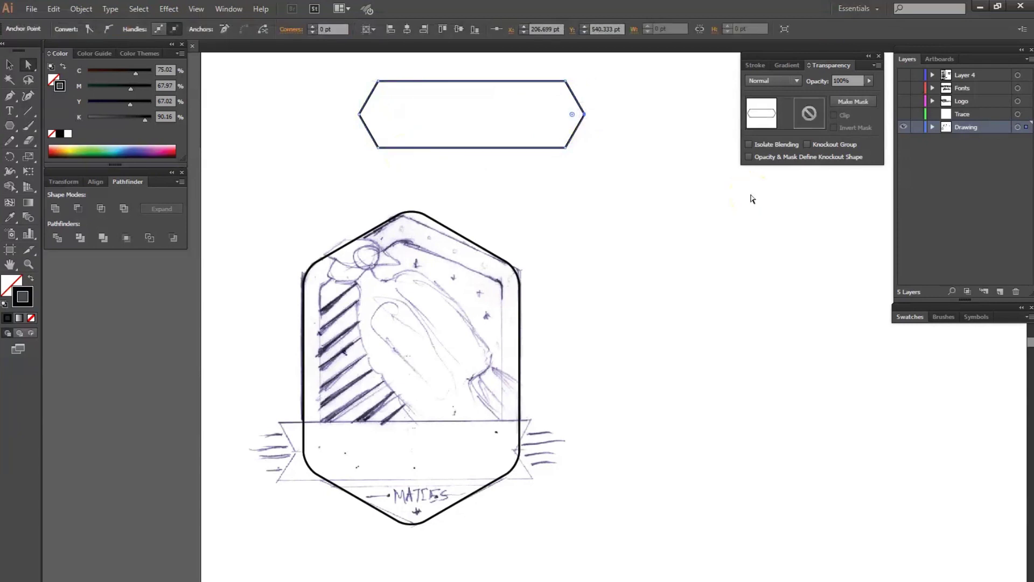
left_click_drag(566, 114, 547, 114)
left_click_drag(359, 114, 396, 114)
left_click(328, 154)
Move the notched ribbon onto the sketched banner and stretch its right end to the banner's full width
key("v")
left_click_drag(487, 149, 388, 492)
key("a")
left_click_drag(519, 512, 446, 427)
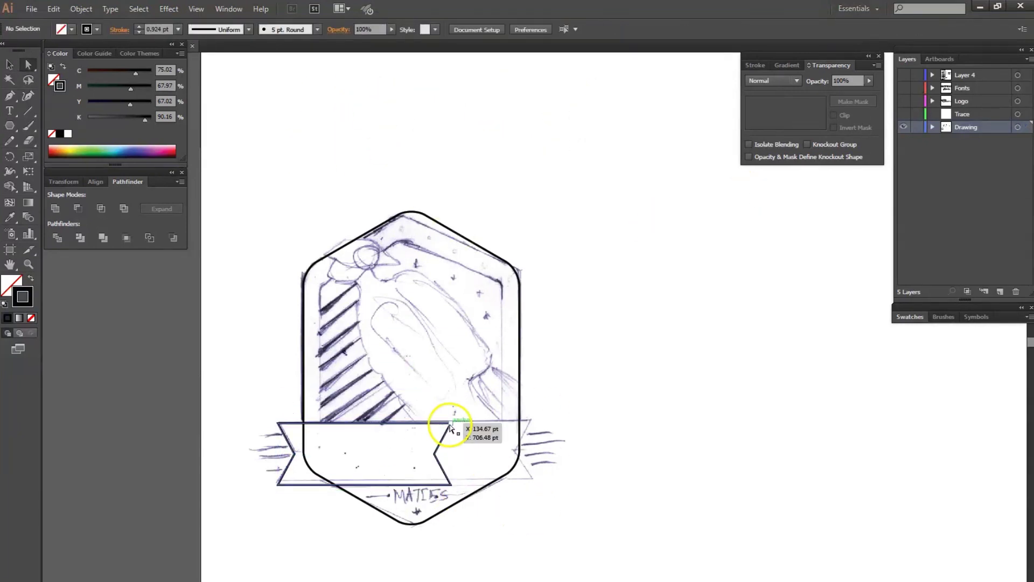
left_click_drag(461, 498, 533, 485)
left_click(611, 351)
Create a 3-sided polygon with a radius of 20.6989 pt beside the badge
key("ctrl+=")
key("m")
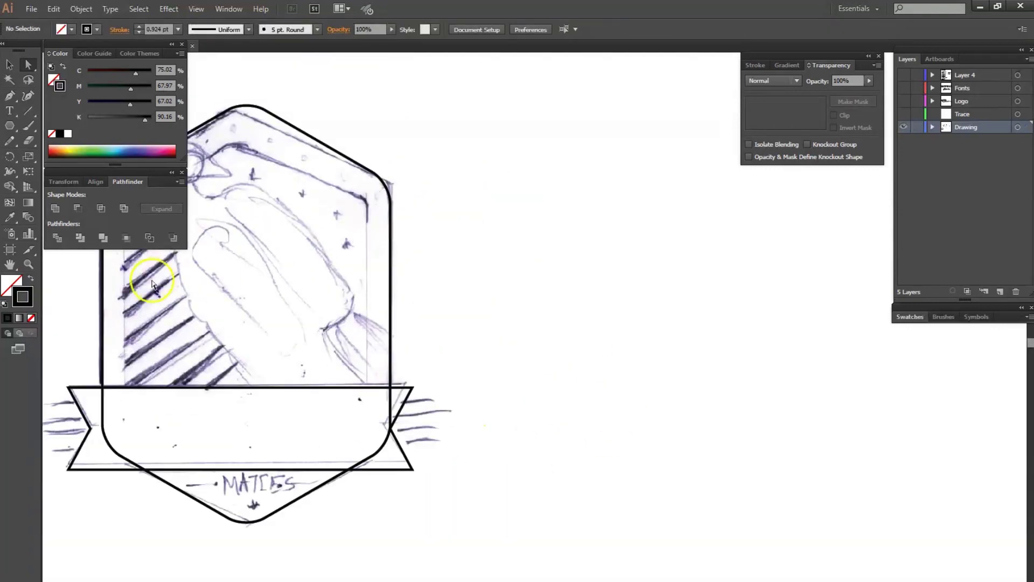
left_click_drag(9, 125, 58, 173)
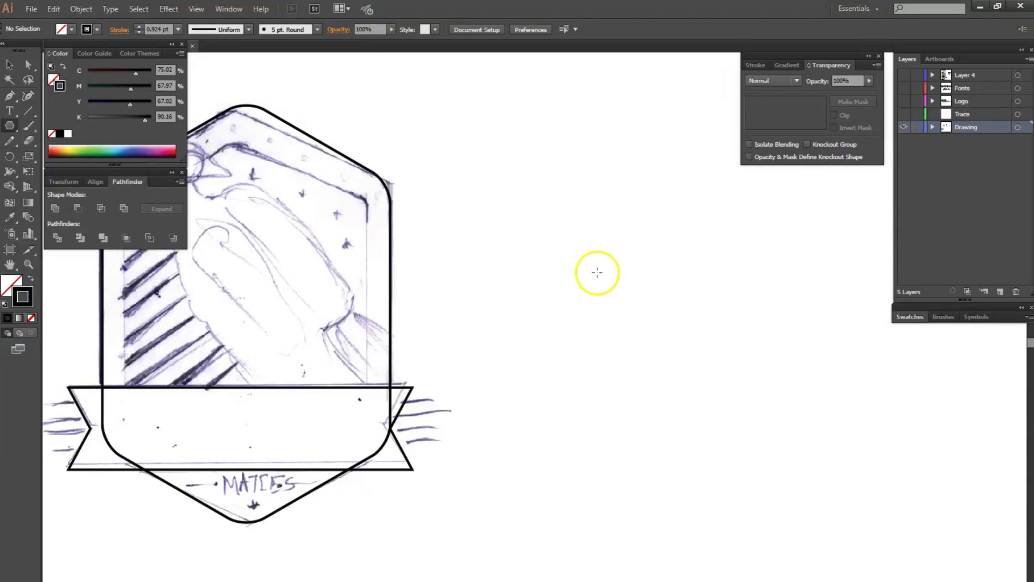
left_click(634, 246)
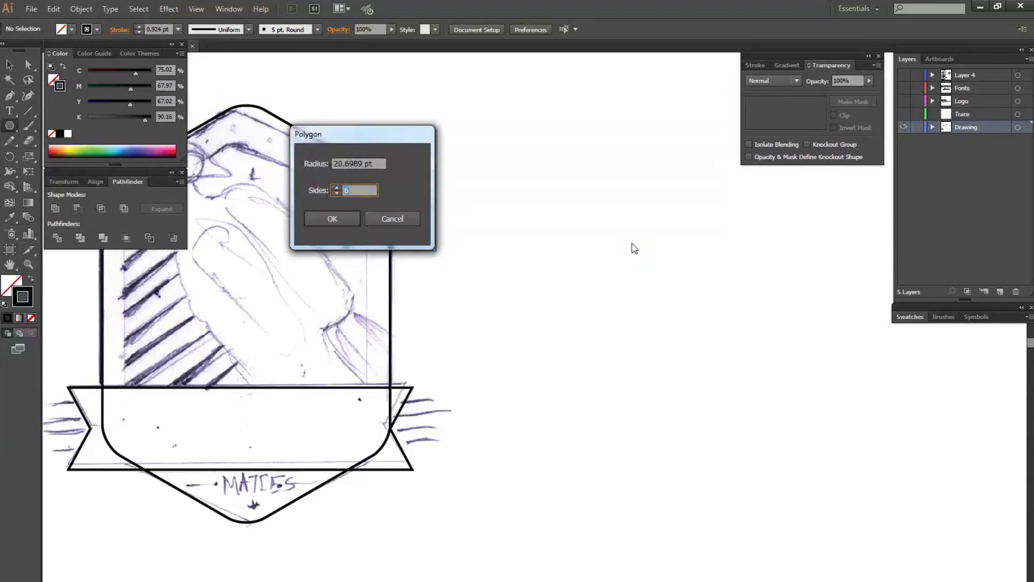
type("3")
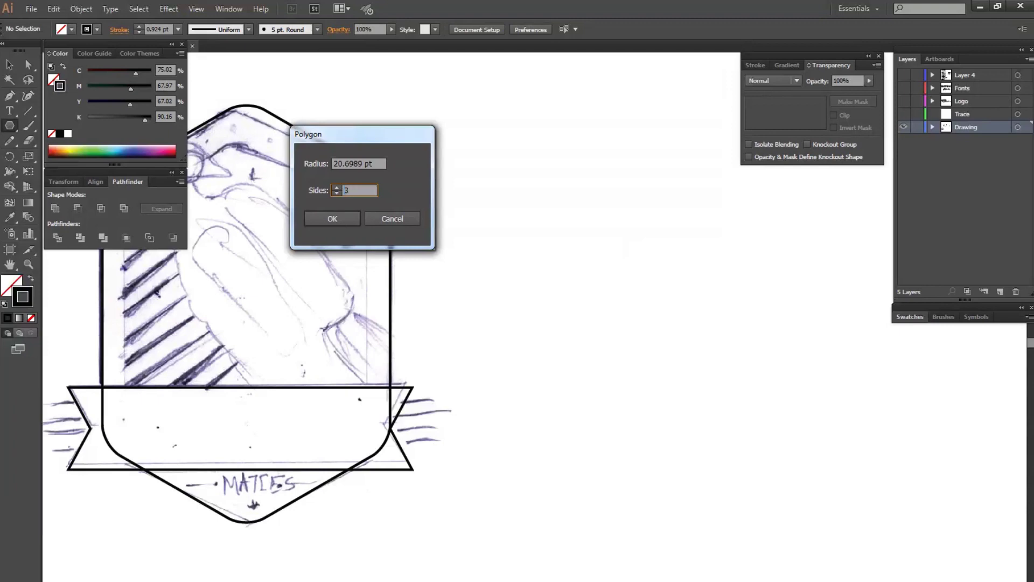
left_click(337, 220)
key("v")
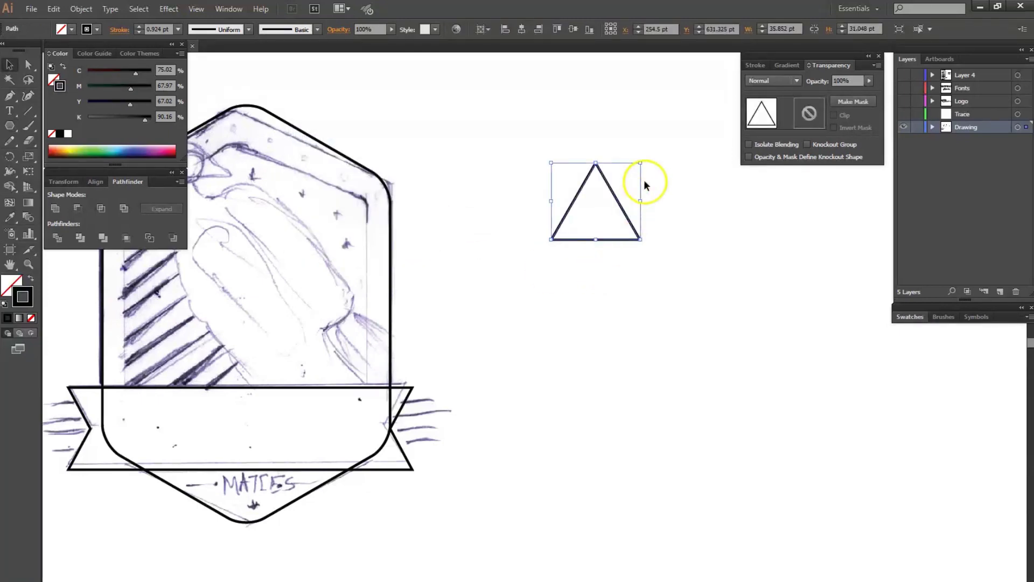
Rotate the triangle to point right, swap its stroke to a black fill, and flatten it to about 7.1 pt high
left_click_drag(646, 162, 659, 240)
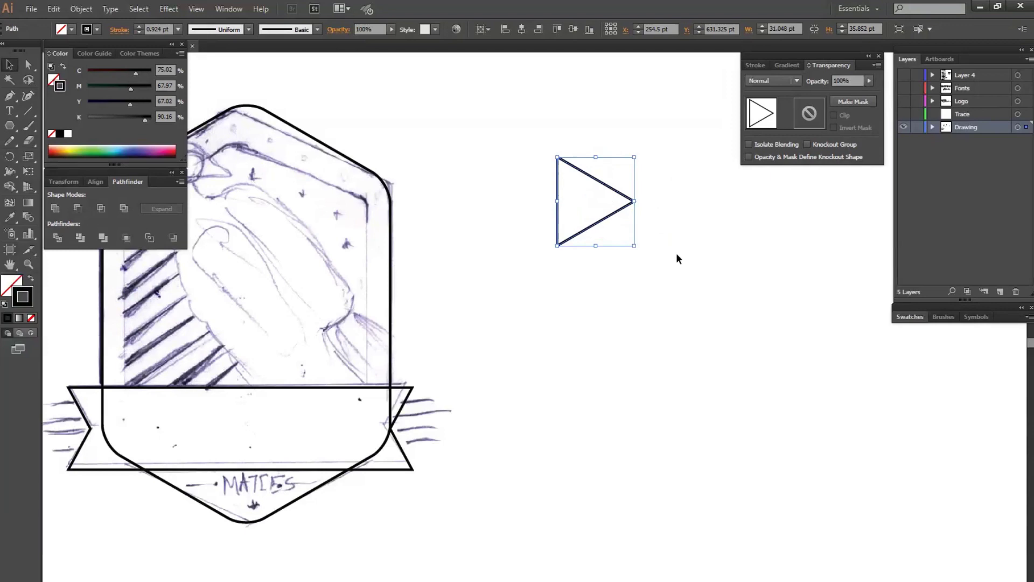
key("shift+x")
left_click_drag(595, 248, 594, 175)
left_click(623, 224)
left_click(585, 170)
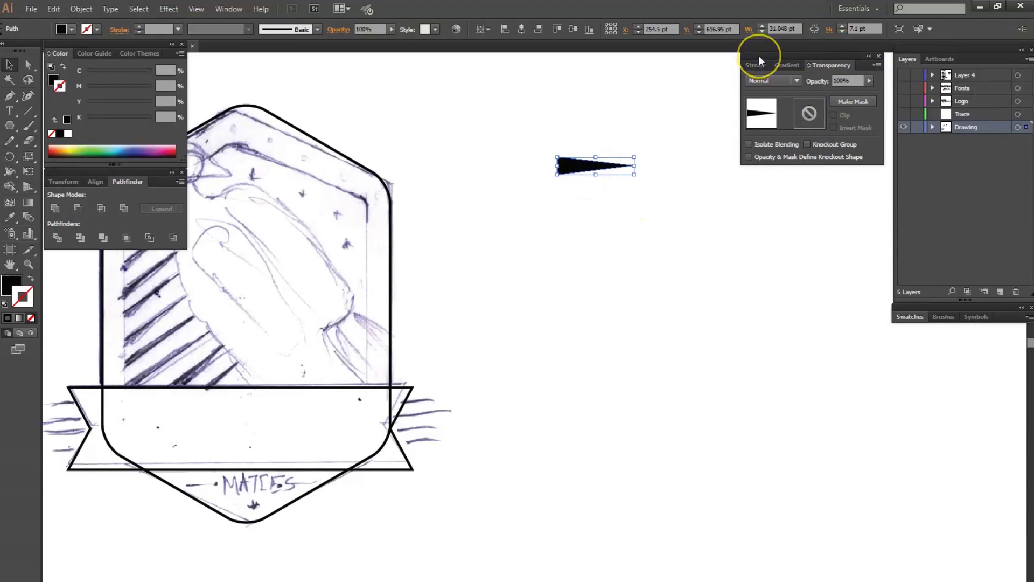
Create a new art brush from the flattened triangle with a fixed width of 20% and the Tints colorization method
key("F5")
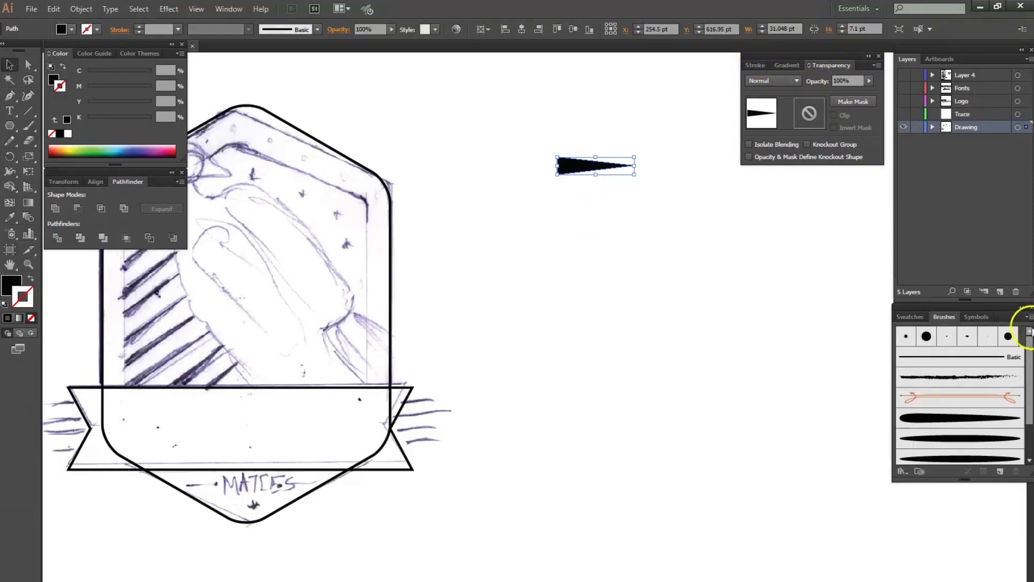
left_click(1029, 318)
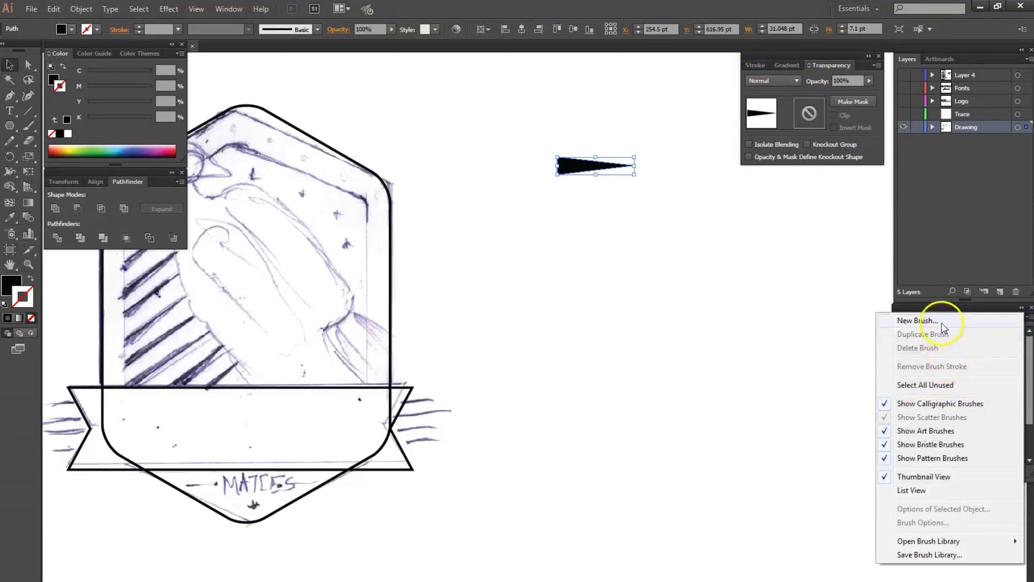
left_click(894, 322)
left_click(314, 214)
left_click(334, 272)
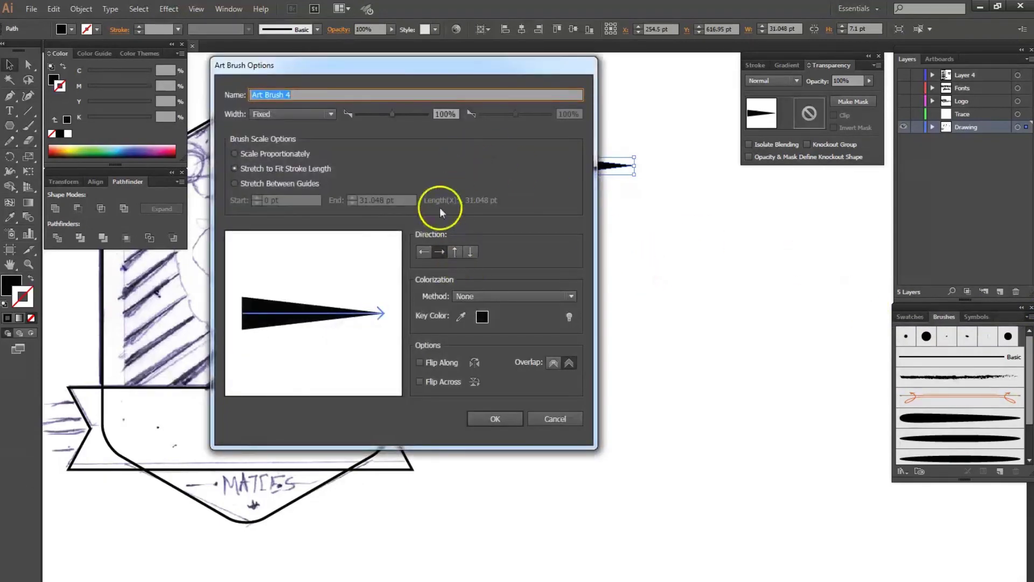
left_click(447, 114)
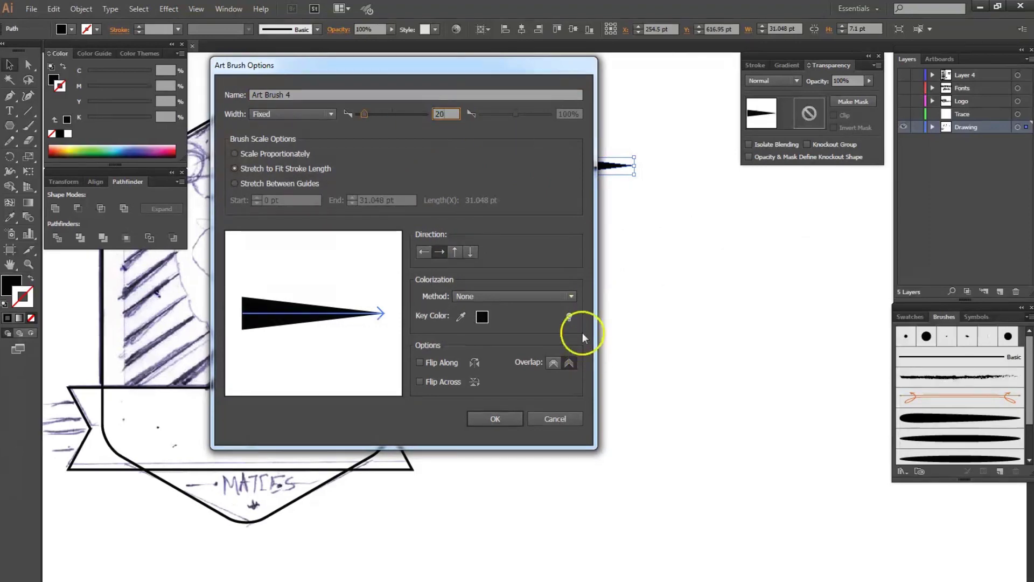
left_click(525, 302)
left_click(515, 321)
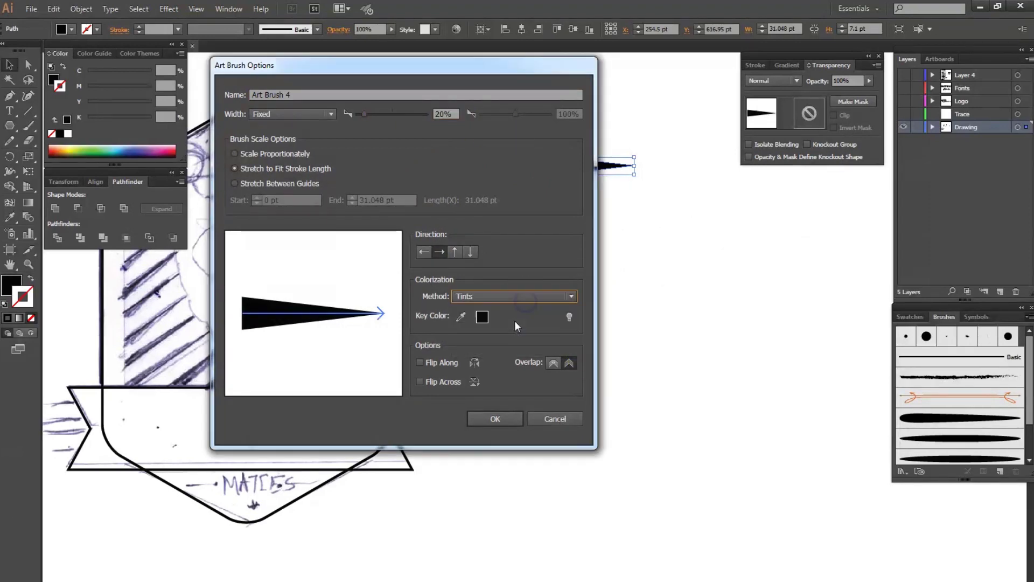
left_click(503, 416)
left_click(674, 391)
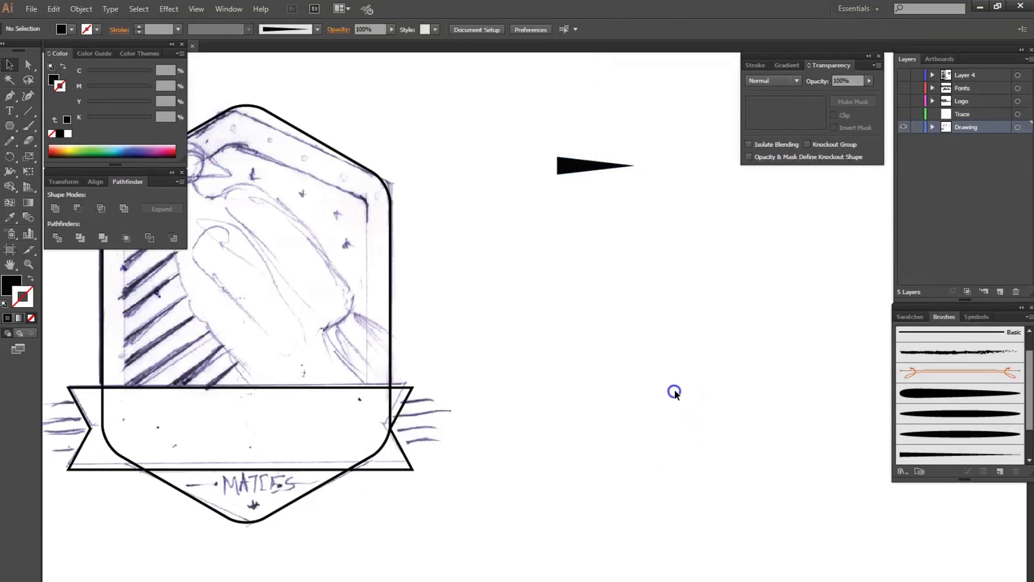
key("p")
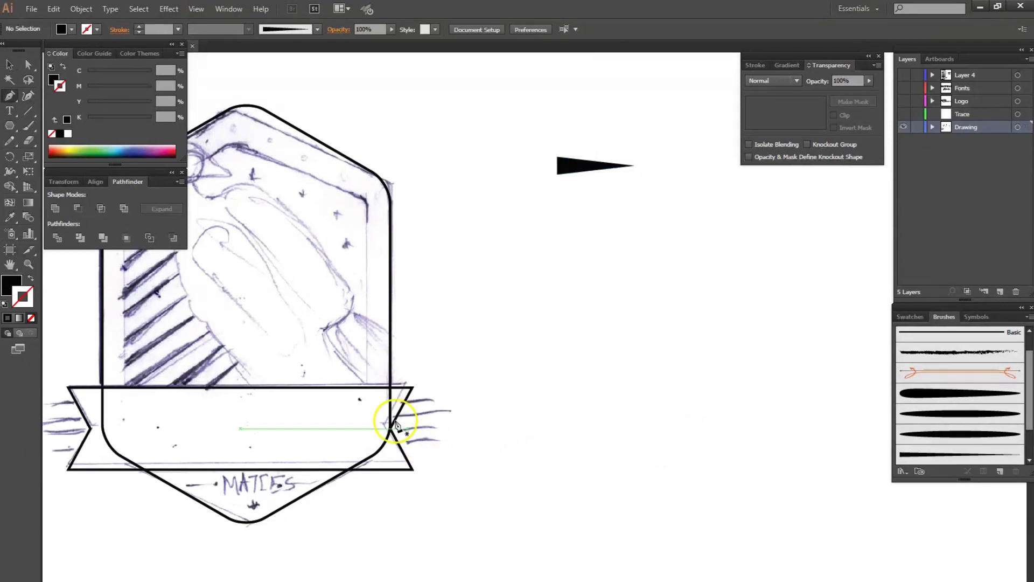
Draw a horizontal line off the ribbon's right end and build three stacked lines from it over the sketched strokes, with the top one shortest
left_click(398, 429)
mouse_move(468, 430)
left_mouse_down()
mouse_move(455, 435)
mouse_move(468, 429)
left_mouse_up()
left_click(498, 431, "ctrl")
scroll(515, 350, "up", 2)
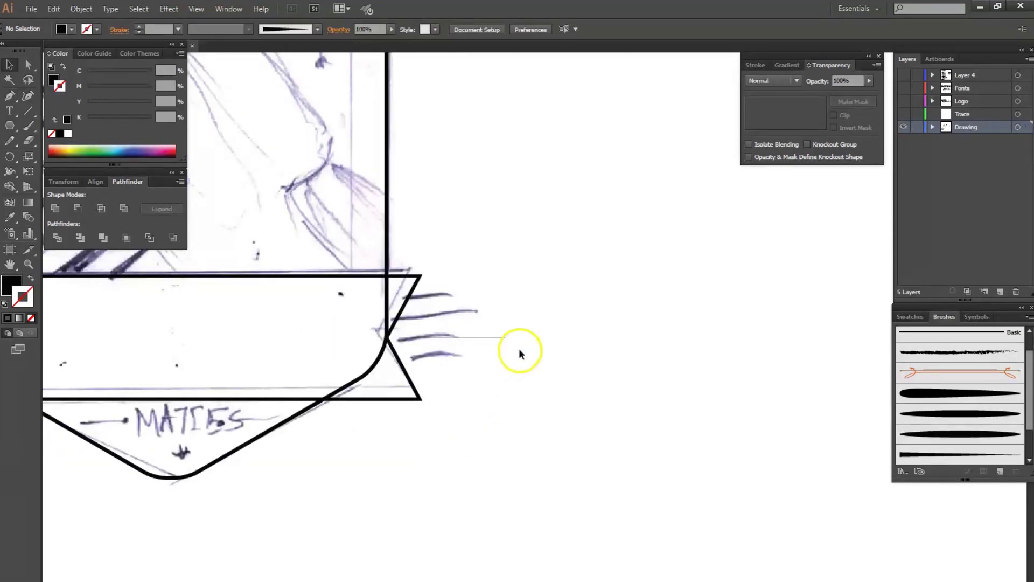
left_click(463, 337)
mouse_move(465, 326)
left_mouse_down()
mouse_move(535, 296)
mouse_move(480, 330)
left_mouse_up()
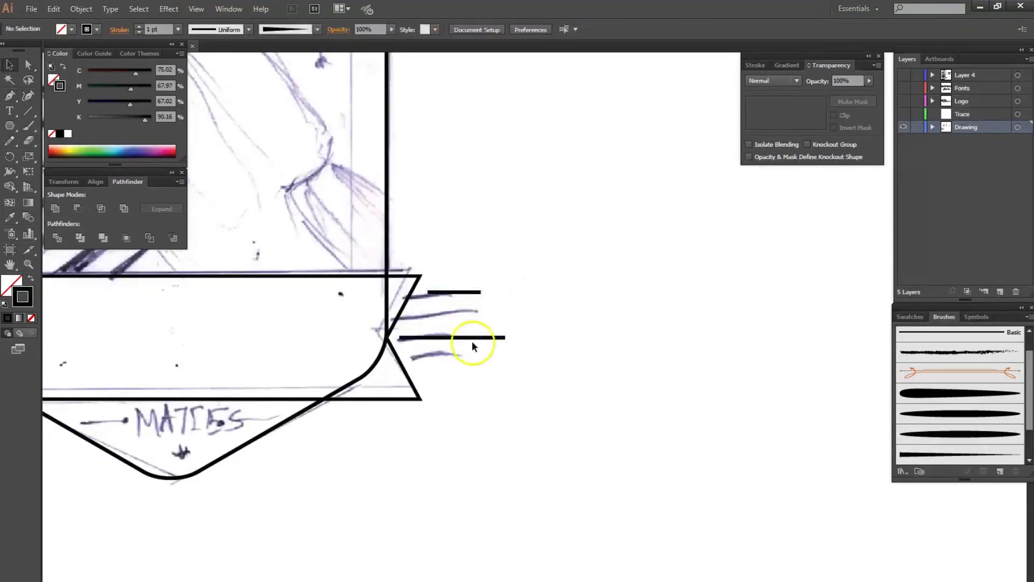
left_click(570, 346)
left_click(319, 226)
left_click(598, 359)
left_click_drag(609, 291, 657, 452)
left_click_drag(534, 310, 574, 304)
Distribute the three lines evenly by vertical centers, aligned to the selection
left_click(96, 181)
left_click(77, 241)
key("Tab")
key("ctrl+minus")
key("ctrl+minus")
key("ctrl+minus")
left_click(409, 179)
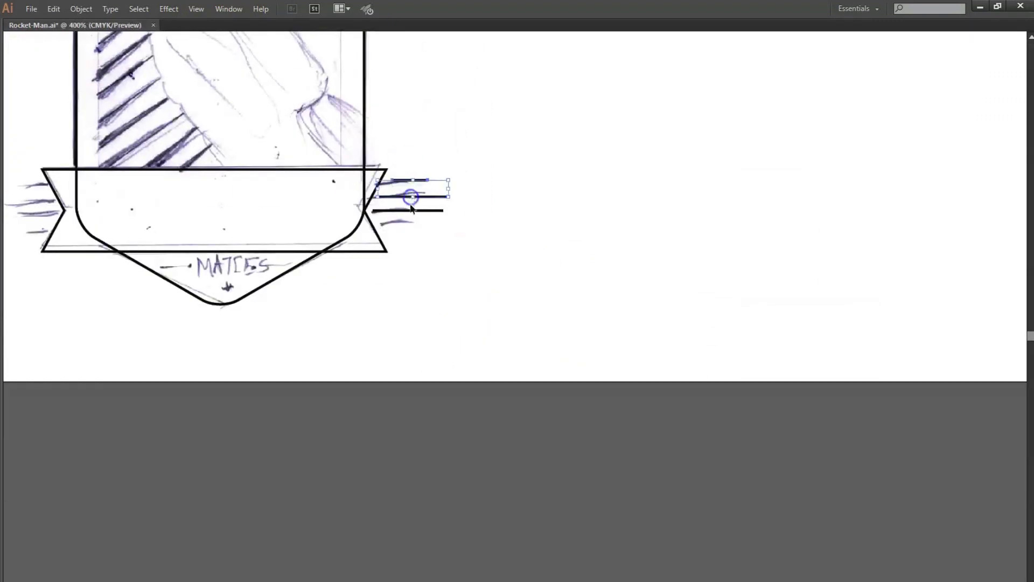
left_click(410, 197, "shift")
left_click(408, 210, "shift")
key("Tab")
left_click(170, 276)
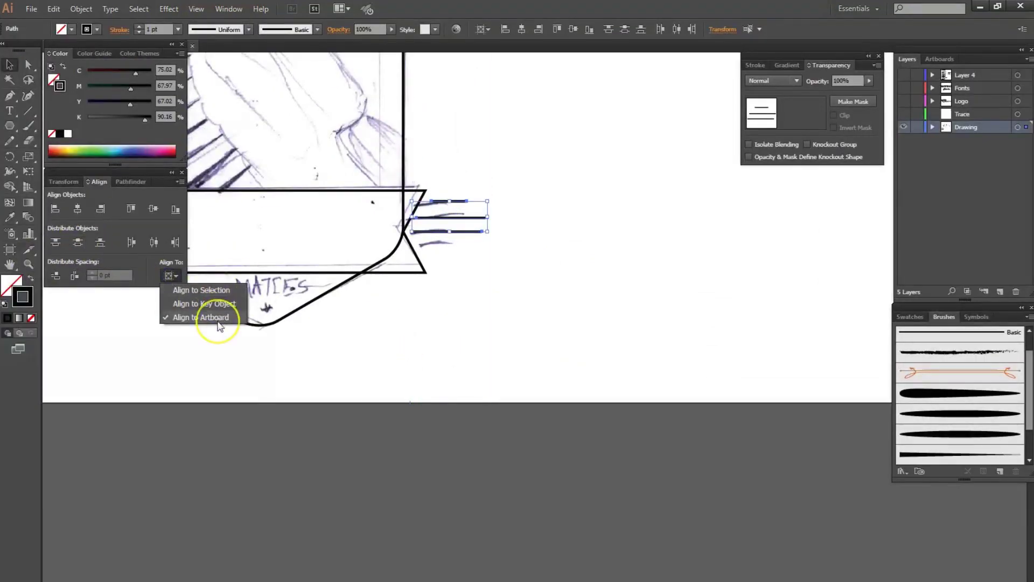
left_click(202, 291)
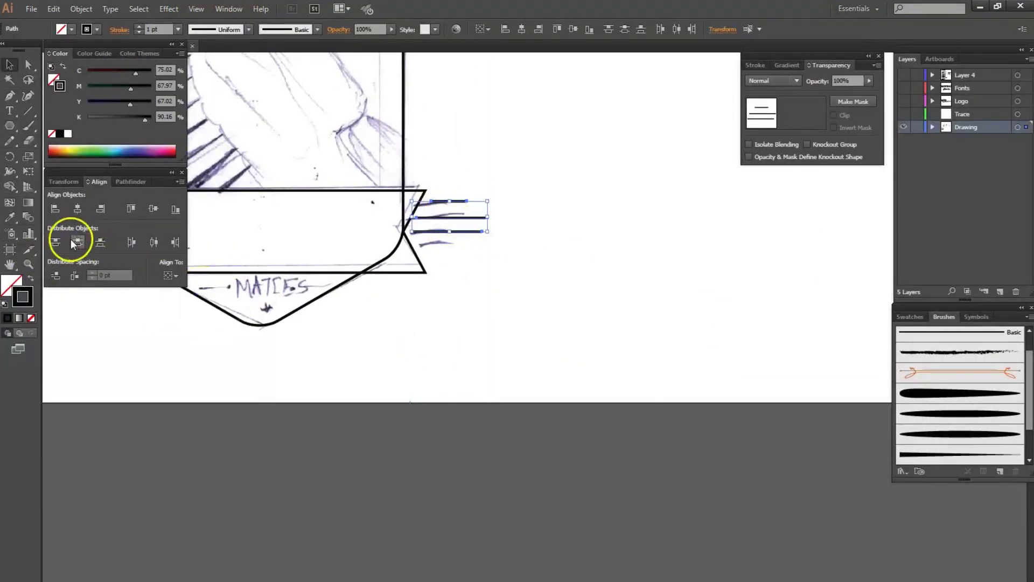
Shorten the middle line and apply the tapered triangle brush to all three lines
key("ctrl+plus")
key("ctrl+plus")
key("a")
key("v")
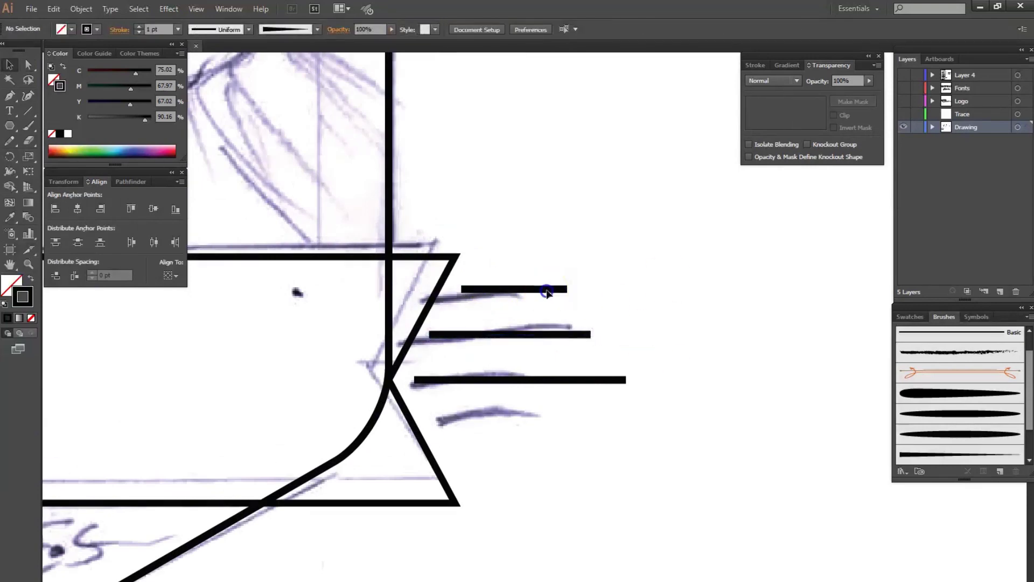
left_click(547, 290)
left_click(552, 334, "shift")
left_click(556, 379, "shift")
left_click(954, 454)
left_click(542, 390)
Group the three tapered lines and mirror a copy of them vertically below the originals
key("ctrl+a")
key("o")
left_click(626, 379)
mouse_move(628, 377)
left_mouse_down()
mouse_move(684, 506)
mouse_move(542, 315)
left_mouse_up()
key("v")
left_click(580, 424)
left_click(503, 427)
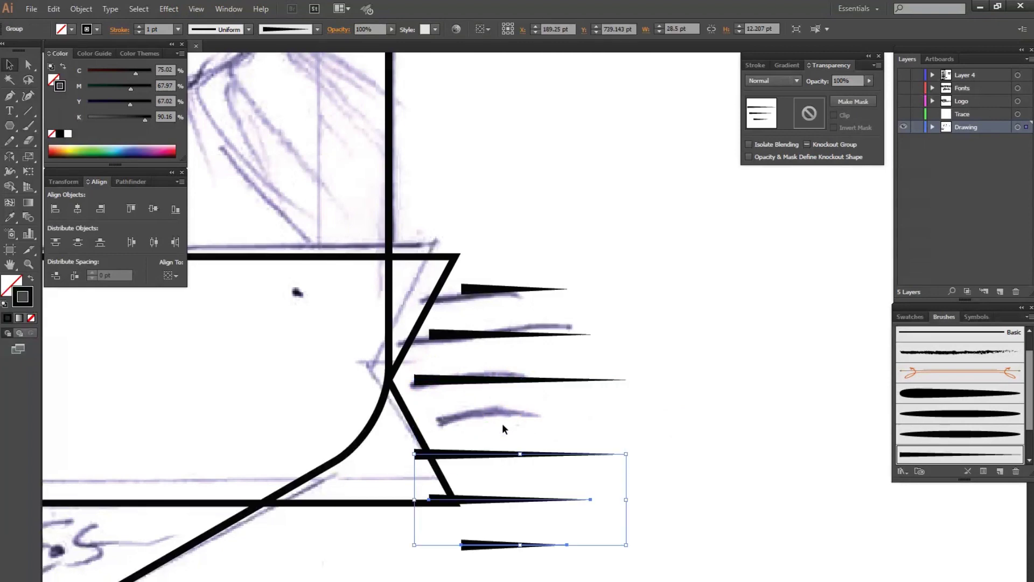
Remove the duplicate longest line from the mirrored copy and move its other two lines up to form a symmetrical set of five
key("a")
left_click(640, 399)
key("v")
Mirror a copy of the five tapered lines onto the ribbon's left end and adjust its spacing from the ribbon
left_click_drag(566, 281, 547, 490)
key("ctrl+minus")
key("ctrl+minus")
key("o")
left_click(450, 548)
left_click_drag(426, 517, 365, 436)
key("v")
left_click_drag(173, 351, 152, 351)
left_click(732, 422, "shift")
Align the hexagon, ribbon and both sets of tapered lines by their horizontal centers
key("Tab")
key("ctrl+minus")
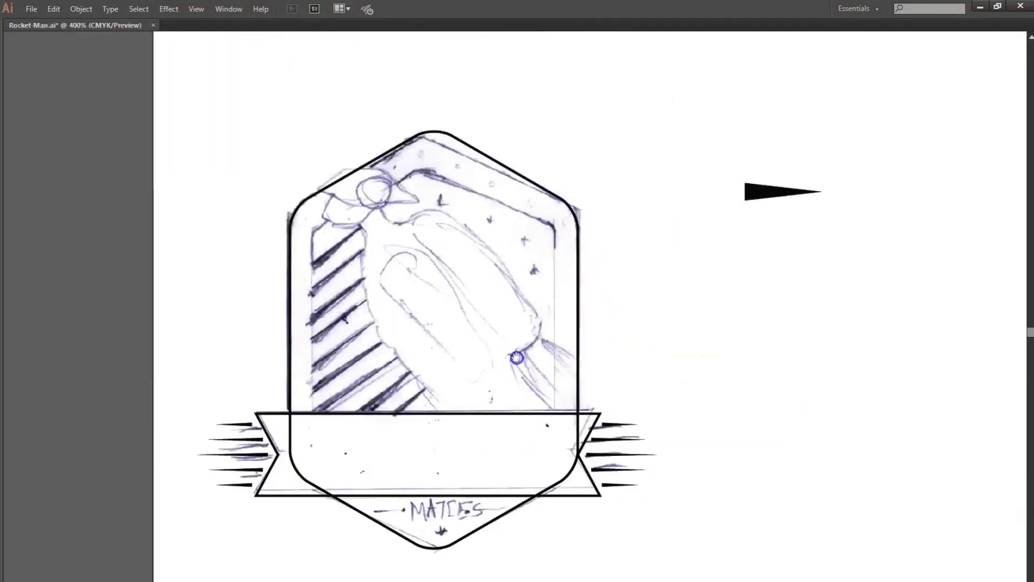
key("ctrl+minus")
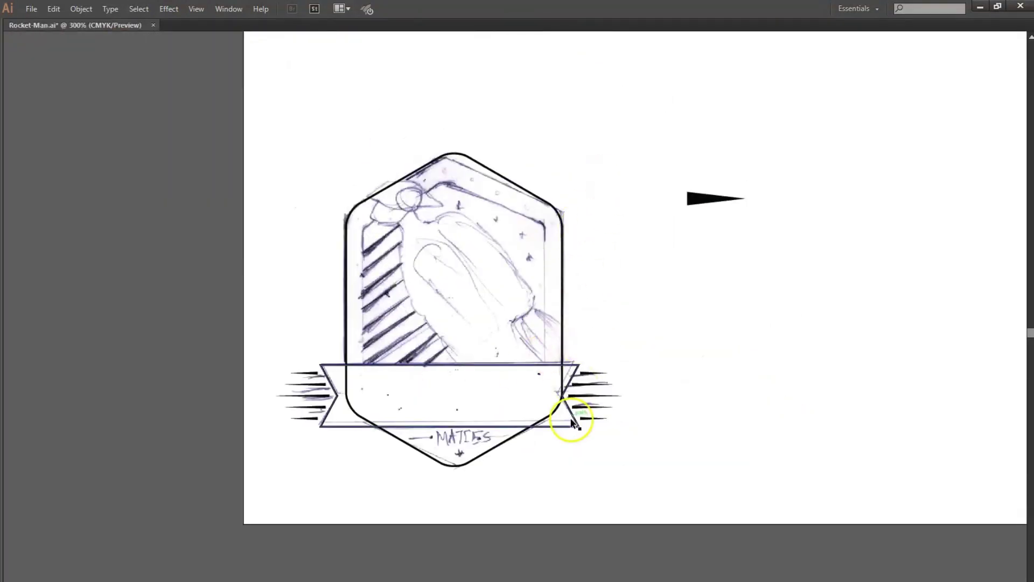
left_click_drag(610, 209, 392, 467)
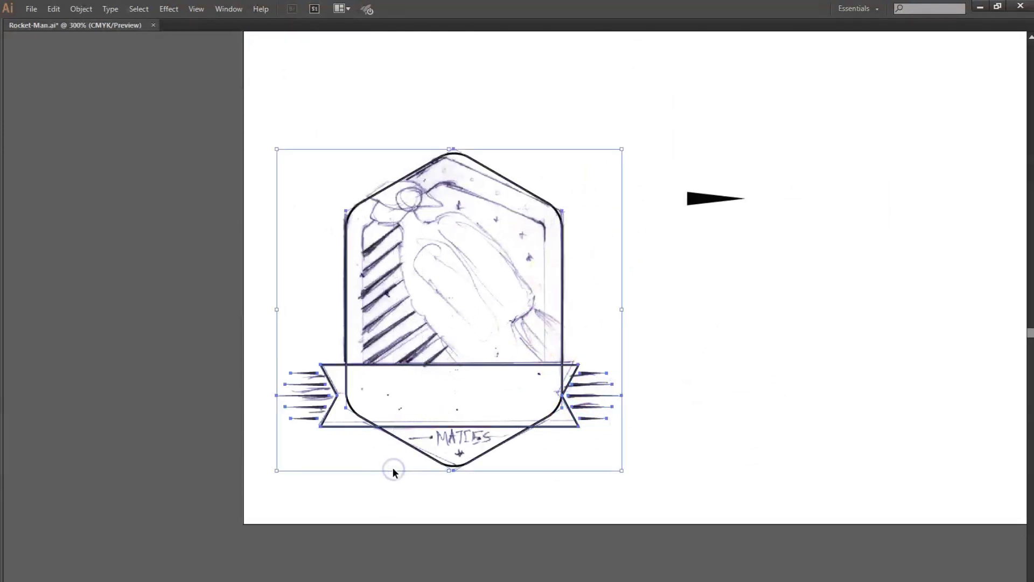
key("Tab")
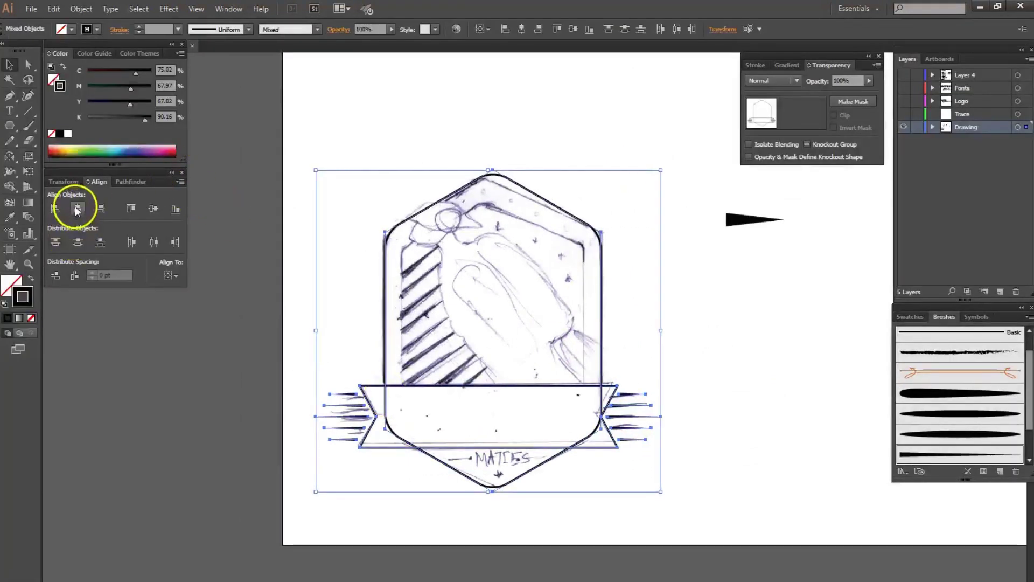
left_click(75, 241)
left_click(676, 470)
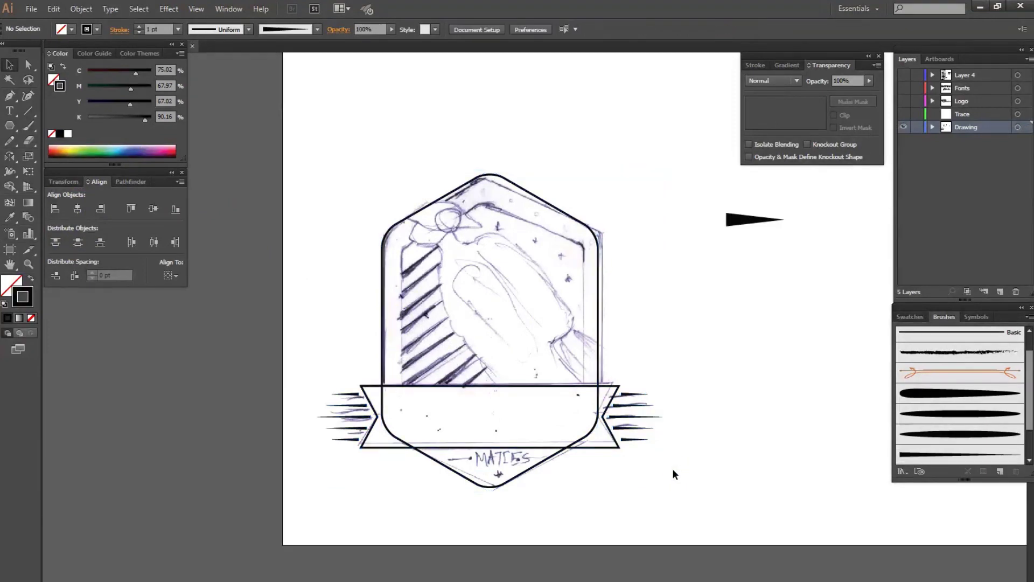
Offset the hexagon's path by -12 pt with miter joins to create an inner hexagon
left_click(574, 217)
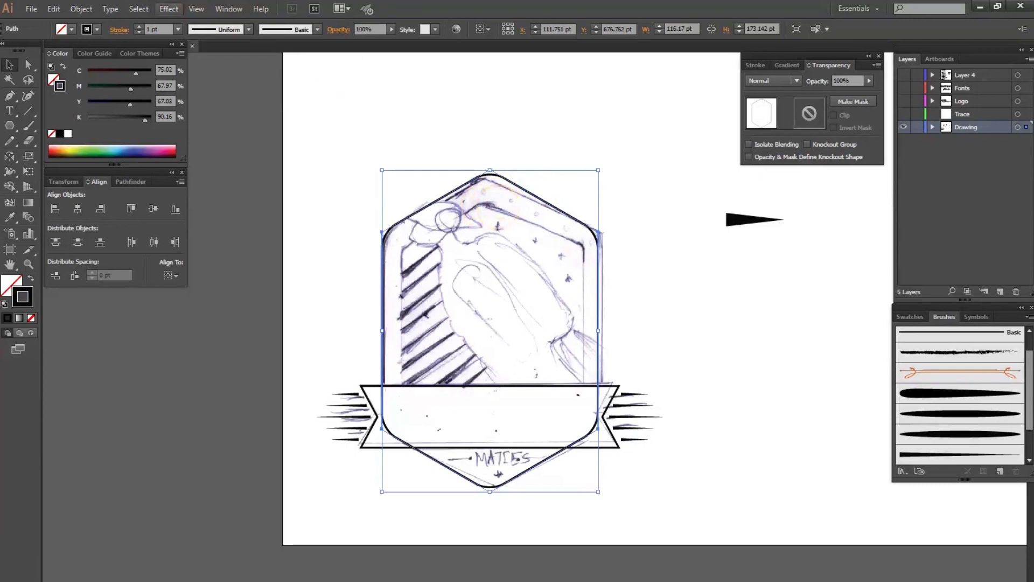
left_click(80, 8)
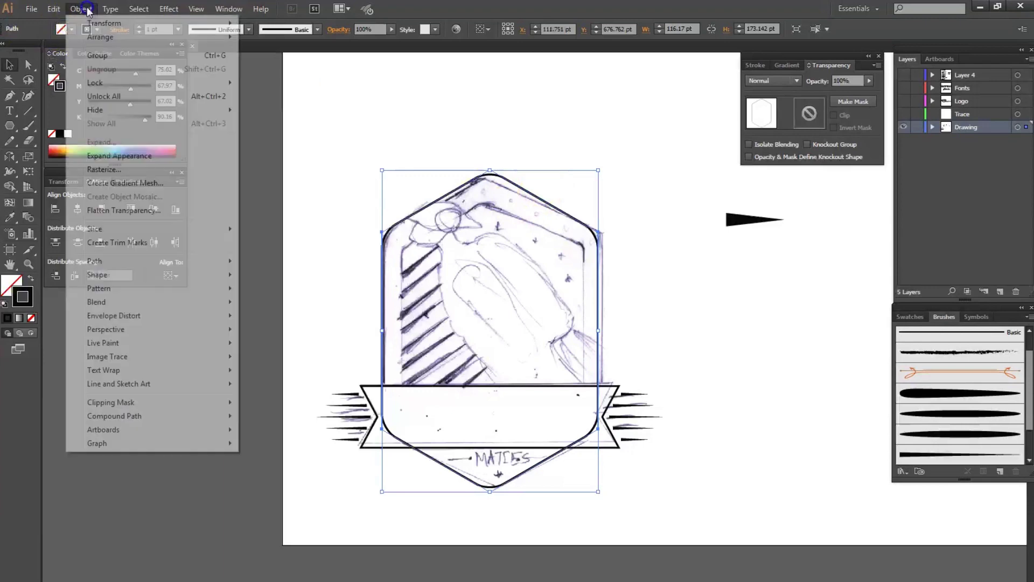
mouse_move(231, 260)
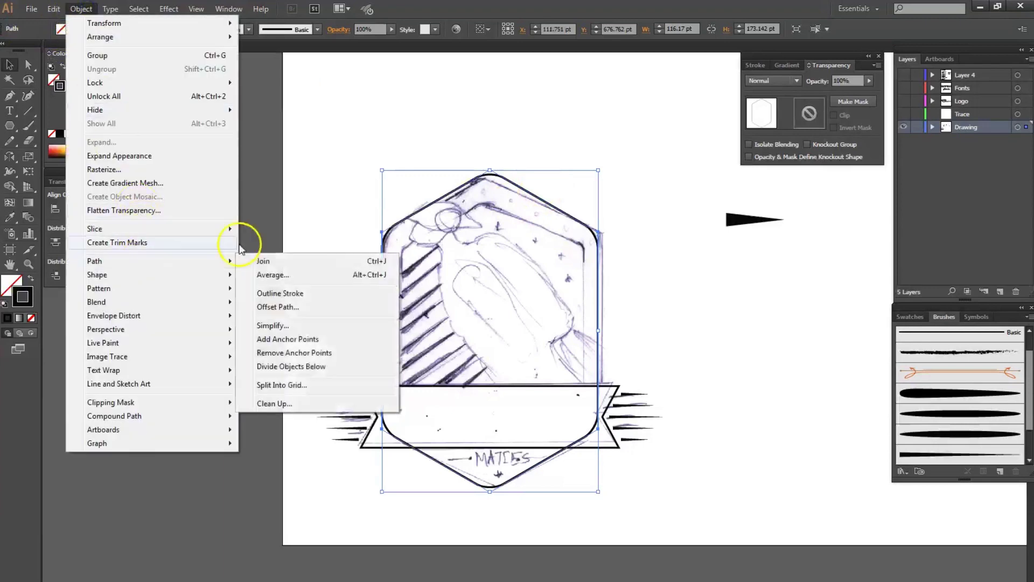
left_click(326, 306)
left_click_drag(605, 169, 805, 325)
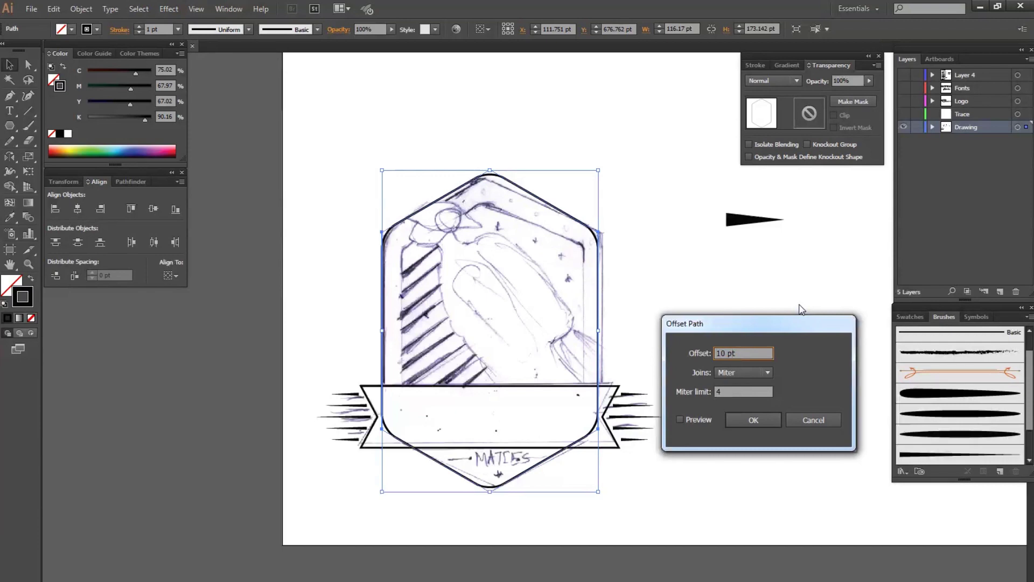
left_click(700, 419)
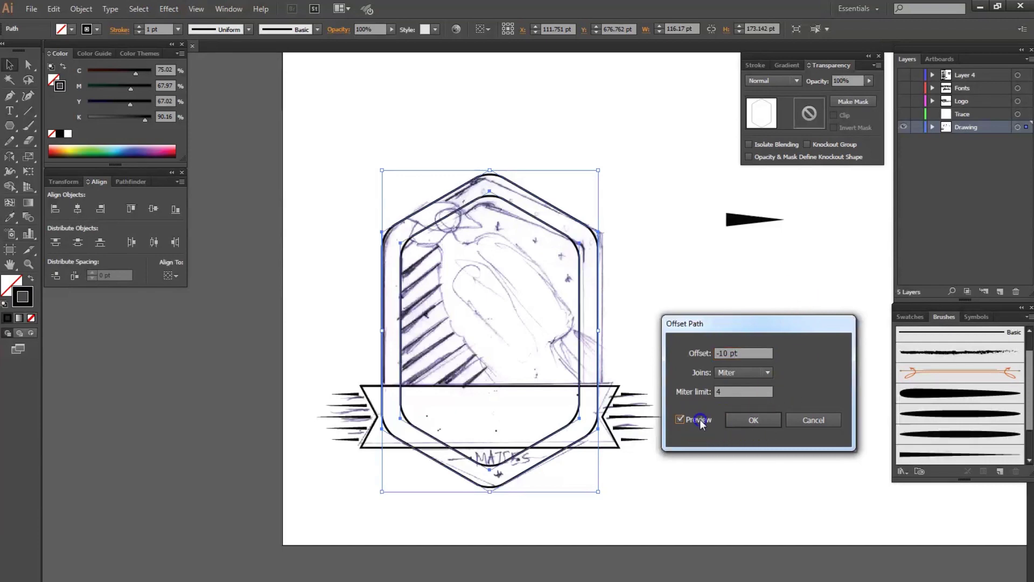
left_click(725, 353)
double_click(725, 354)
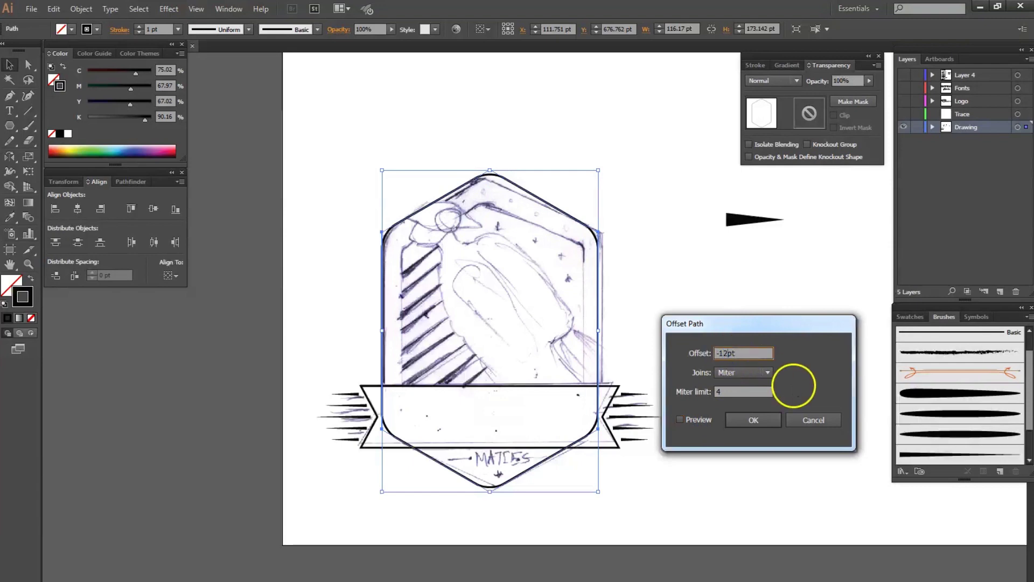
left_click(699, 420)
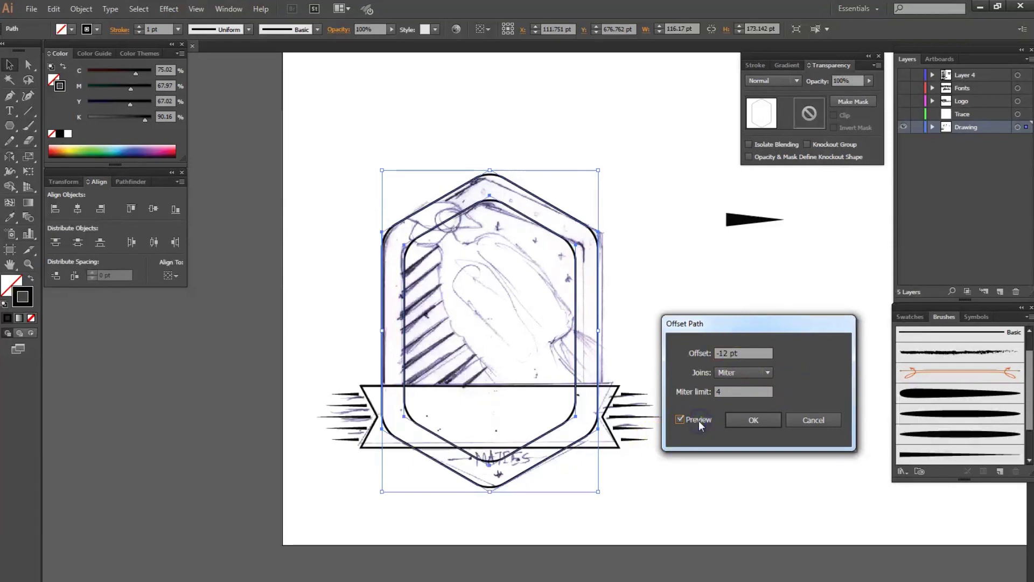
left_click(754, 419)
left_click(676, 364)
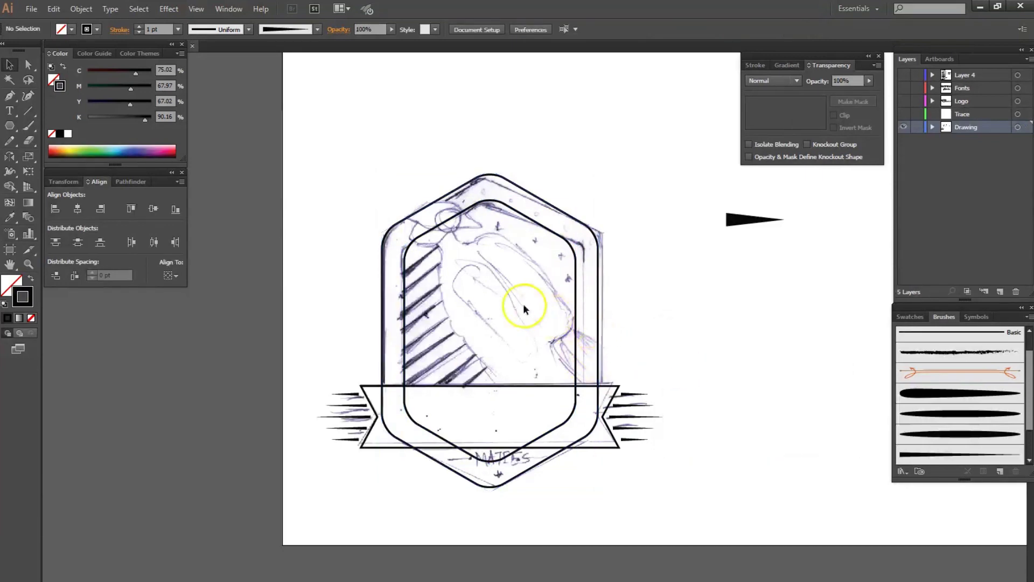
key("ctrl+plus")
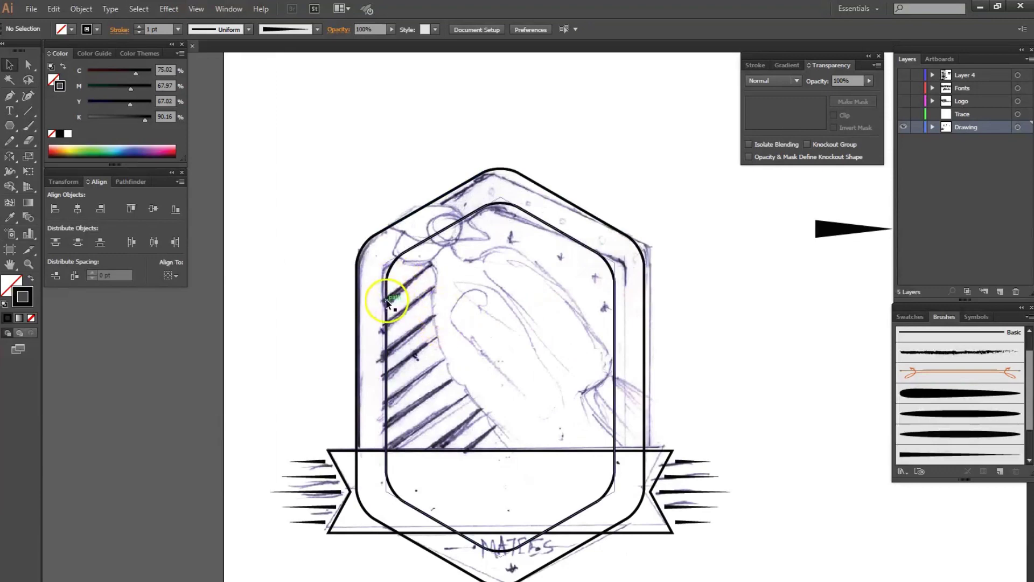
key("z")
left_click(514, 320)
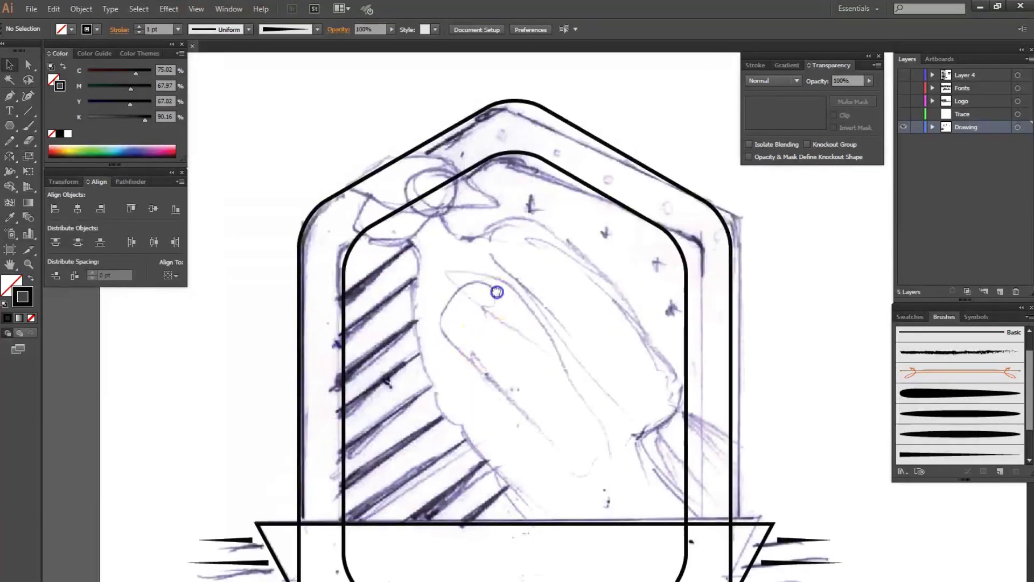
key("p")
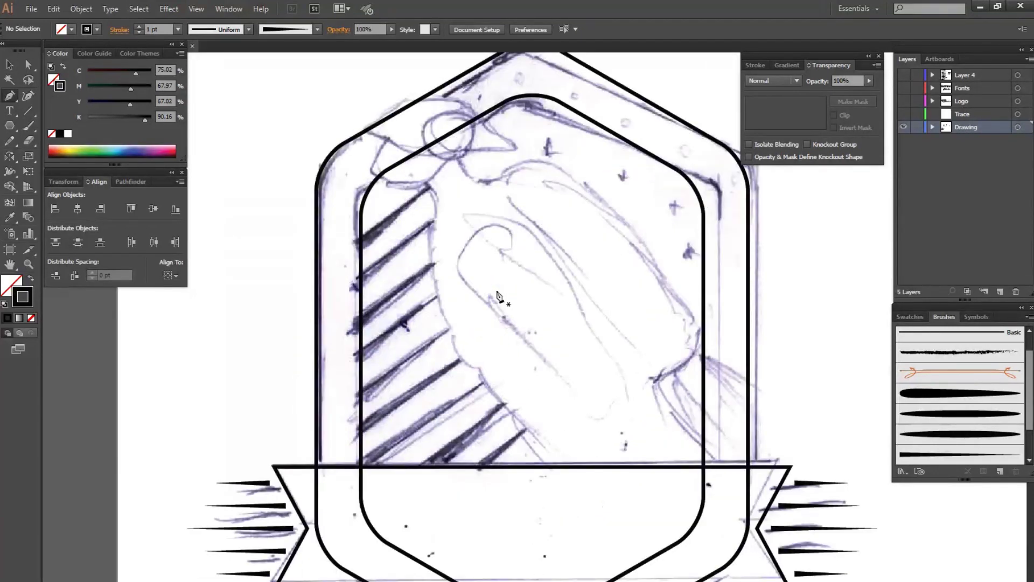
left_click(360, 240)
left_click_drag(426, 187, 539, 119)
key("ctrl+z")
Copy the inner hexagon's upper-left edge as a separate diagonal line inside the badge
key("a")
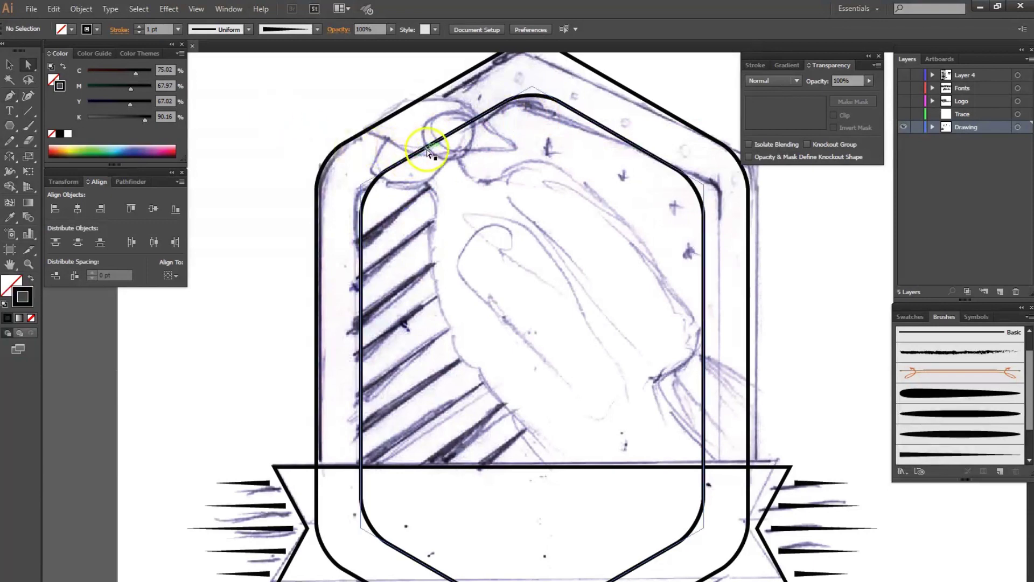
left_click(427, 151)
mouse_move(377, 159)
left_mouse_down()
mouse_move(374, 176)
mouse_move(455, 141)
mouse_move(528, 81)
mouse_move(397, 172)
mouse_move(400, 159)
mouse_move(530, 92)
mouse_move(487, 89)
left_mouse_up()
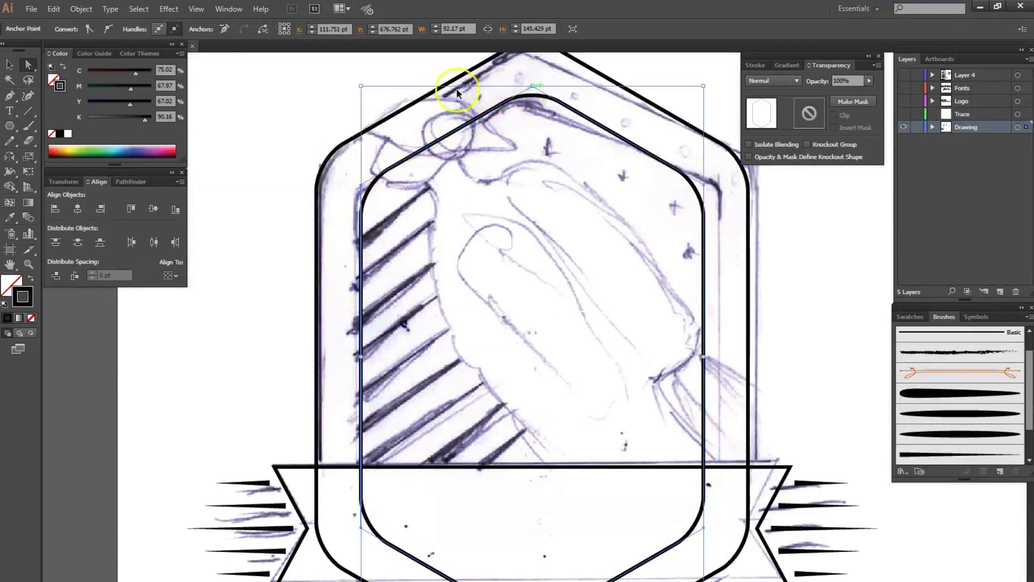
left_click(316, 112)
key("ctrl+z")
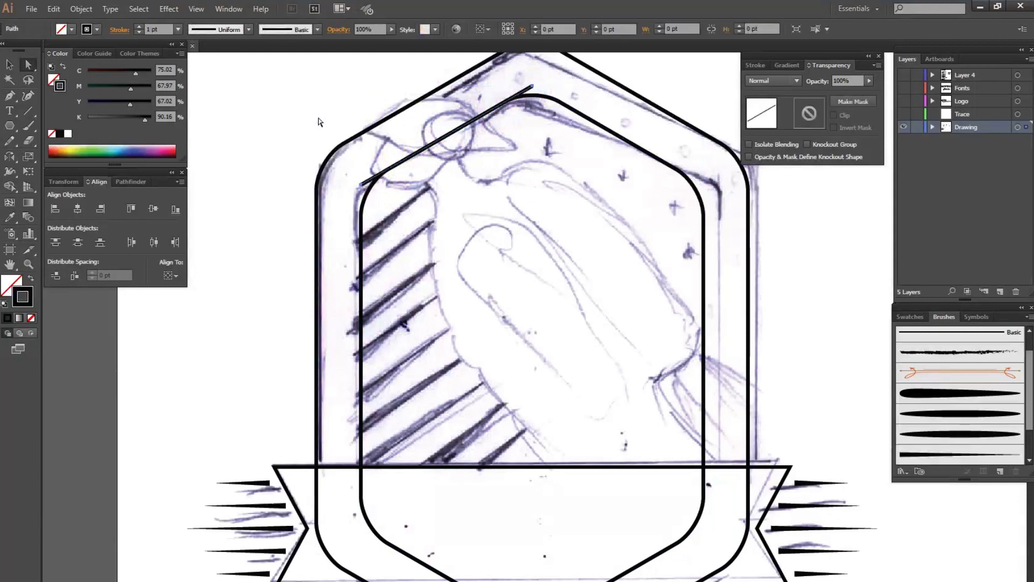
key("ctrl+z")
key("ctrl+z")
key("ctrl+z")
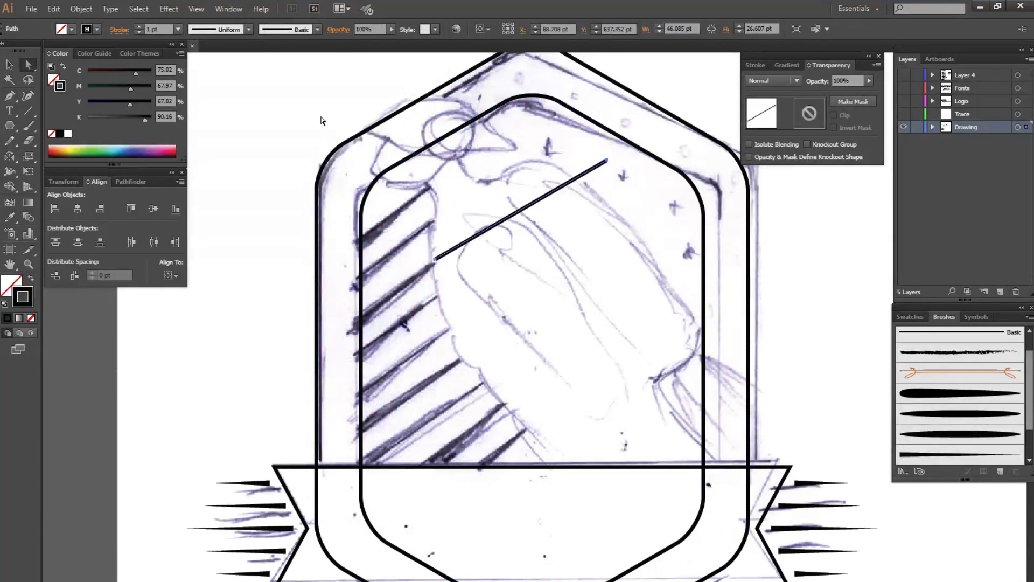
Set the diagonal line's stroke colour to light teal, C 59.61, M 0, Y 27.84, K 0
left_click(142, 227)
left_click(176, 148)
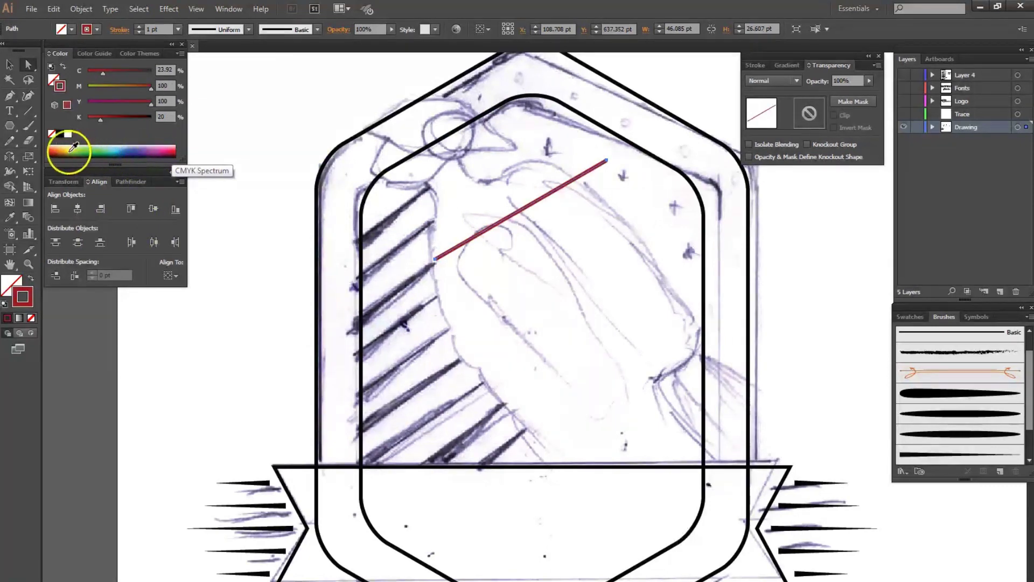
left_click(135, 146)
left_click(111, 150)
left_click(285, 150)
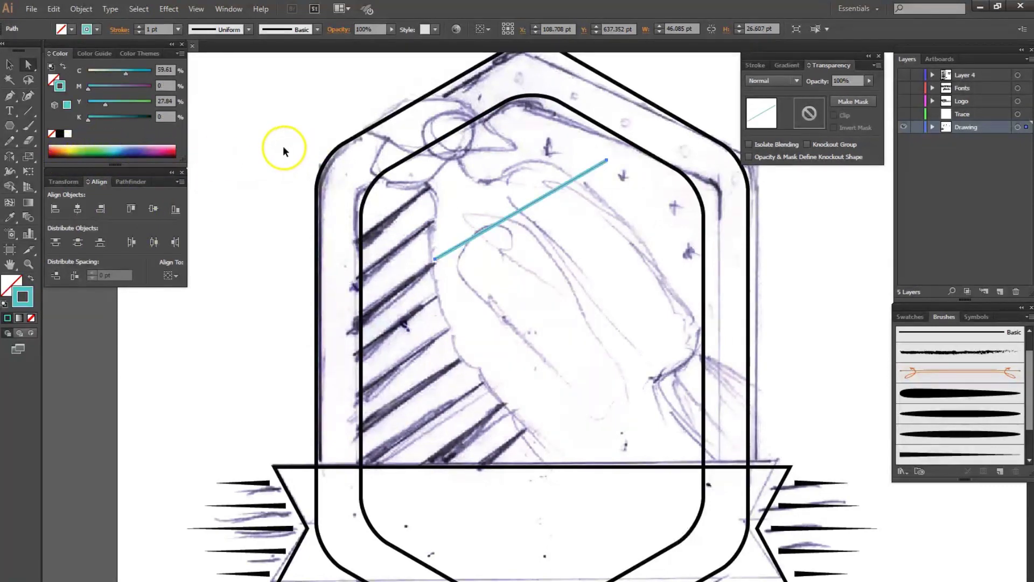
left_click(276, 143)
Move the diagonal line to the inner hexagon's left edge below the slanted side and place a copy straight below it across the ribbon
key("v")
left_click_drag(427, 261, 464, 523)
left_click(402, 204)
left_click(416, 173)
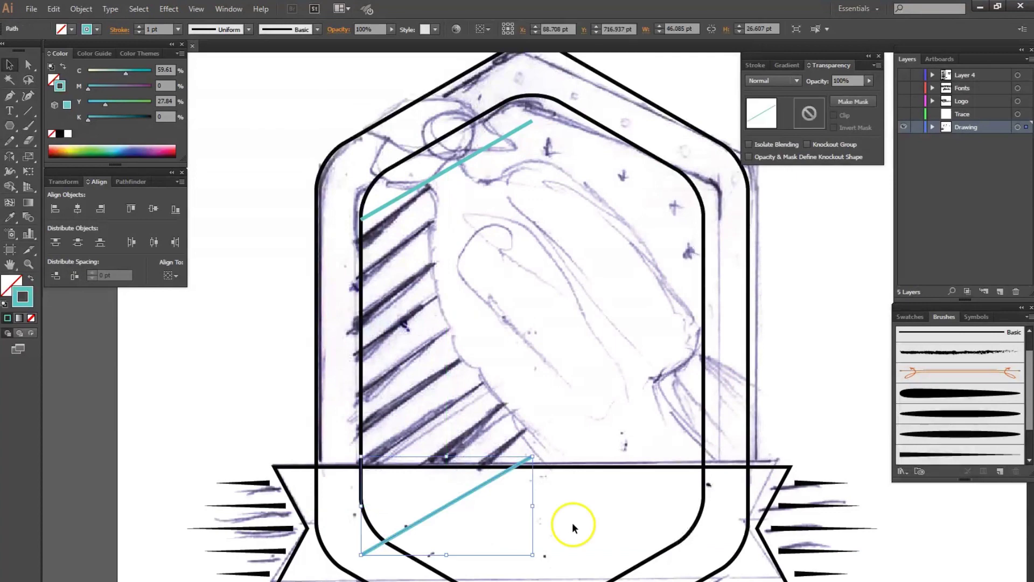
Blend the two diagonal lines using Specified Steps set to 10
left_click(409, 196, "shift")
key("ctrl+alt+b")
double_click(28, 217)
left_click(191, 122)
left_click(202, 150)
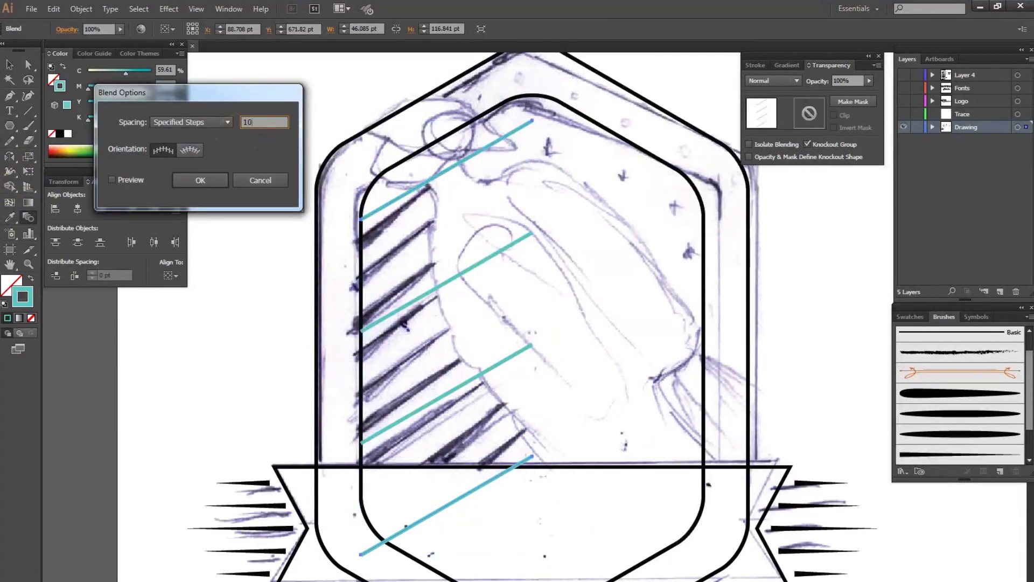
left_click(136, 180)
key("Return")
Apply the tapered triangle brush to the blended lines and set their stroke to dark teal, C 91.4, M 47.52, Y 63.38, K 38.52
left_click(959, 454)
double_click(22, 296)
left_click(573, 173)
left_click(638, 139)
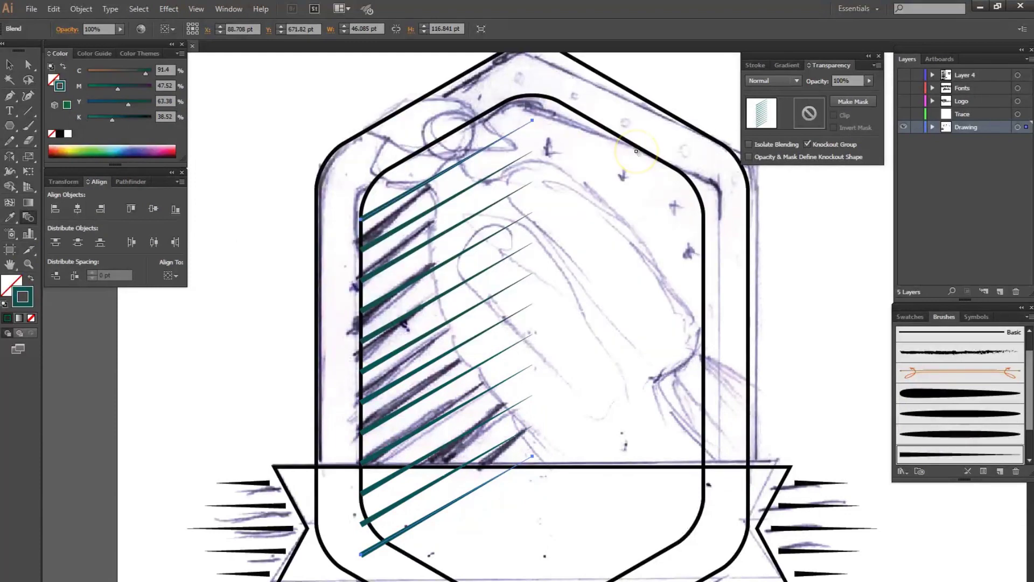
Set the blended lines' stroke weight to 1.5 pt and nudge them left past the inner hexagon's edge
left_click(757, 65)
left_click(768, 81)
key("Return")
key("v")
key("Left")
key("Left")
left_click(394, 496)
left_click(346, 224)
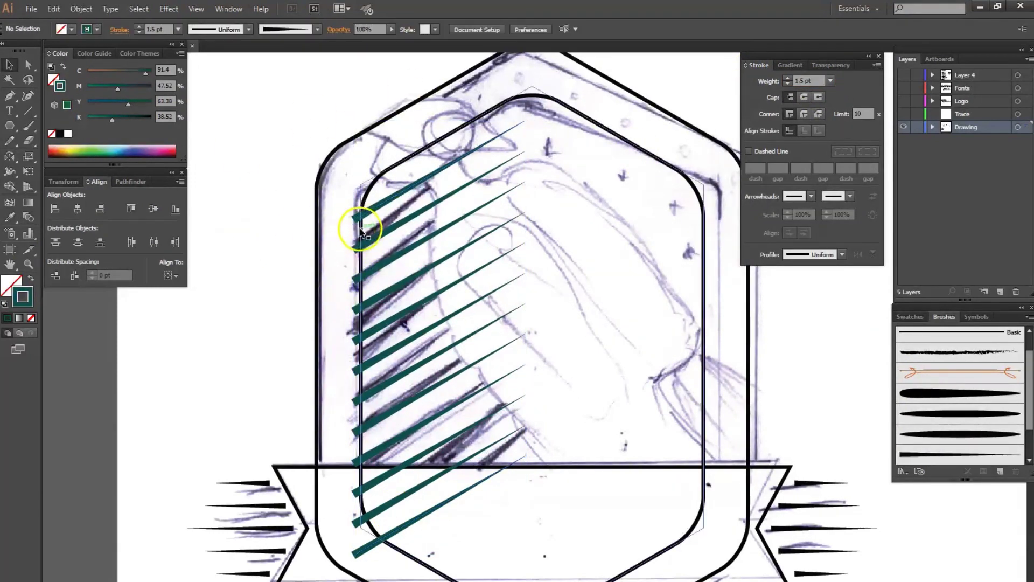
Hide the Drawing layer and show the Logo layer as the active layer
key("ctrl+0")
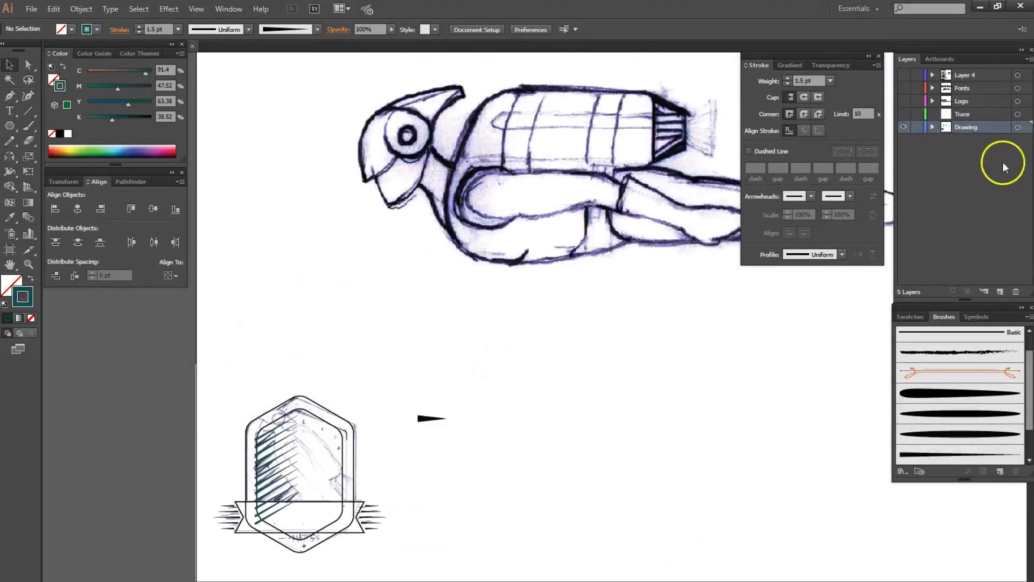
left_click(904, 127)
left_click(905, 129)
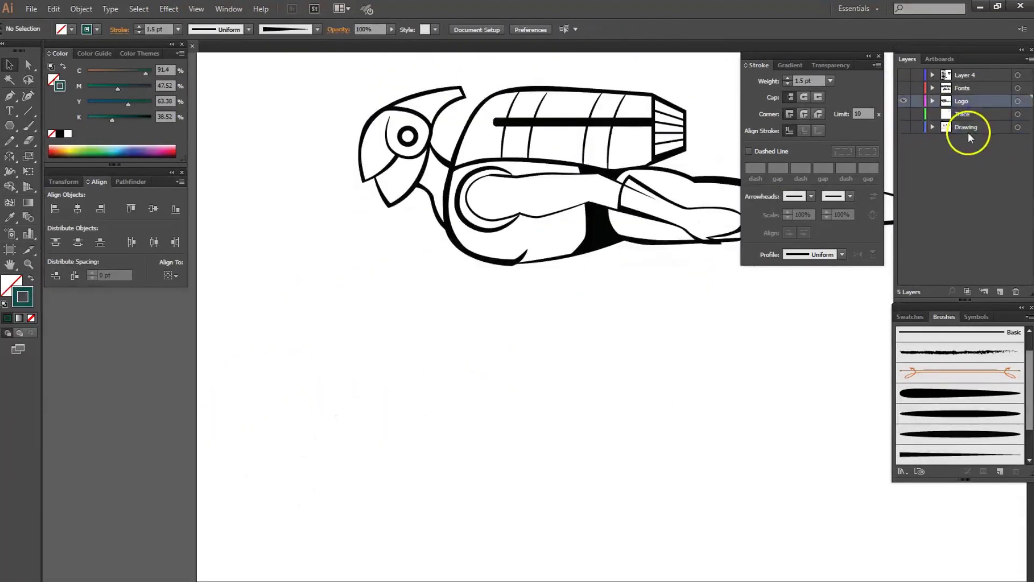
Place a scaled-down copy of the jetpack figure over the hexagonal badge
key("ctrl+minus")
left_click(522, 284)
left_click_drag(523, 284, 492, 345)
left_click_drag(689, 323, 369, 363)
Rotate the small figure to a steep diagonal so it flies head-up across the badge with its feet beyond the banner
key("r")
left_click_drag(466, 364, 388, 462)
key("ctrl+plus")
key("ctrl+plus")
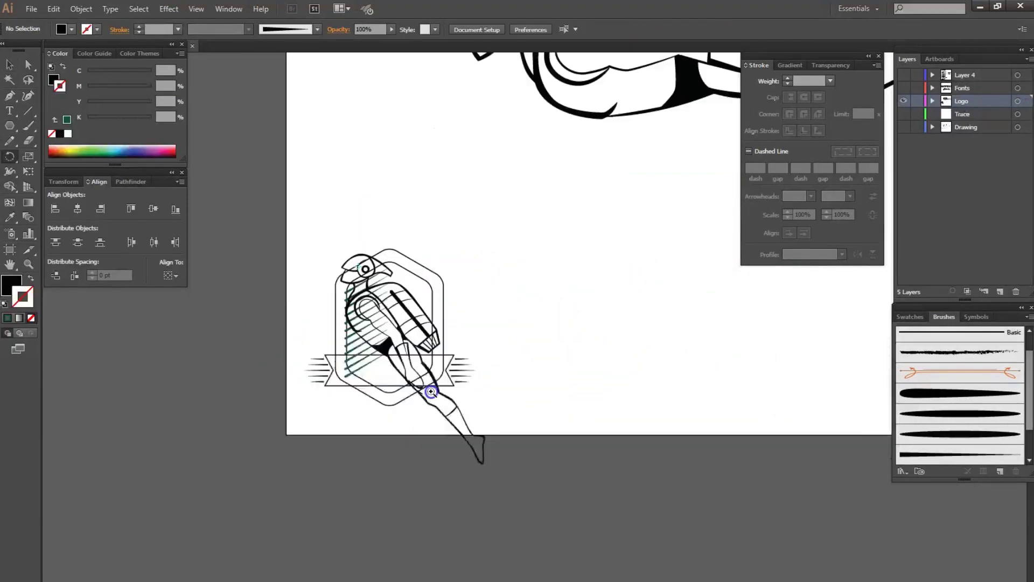
key("v")
key("ctrl+shift+a")
key("ctrl+plus")
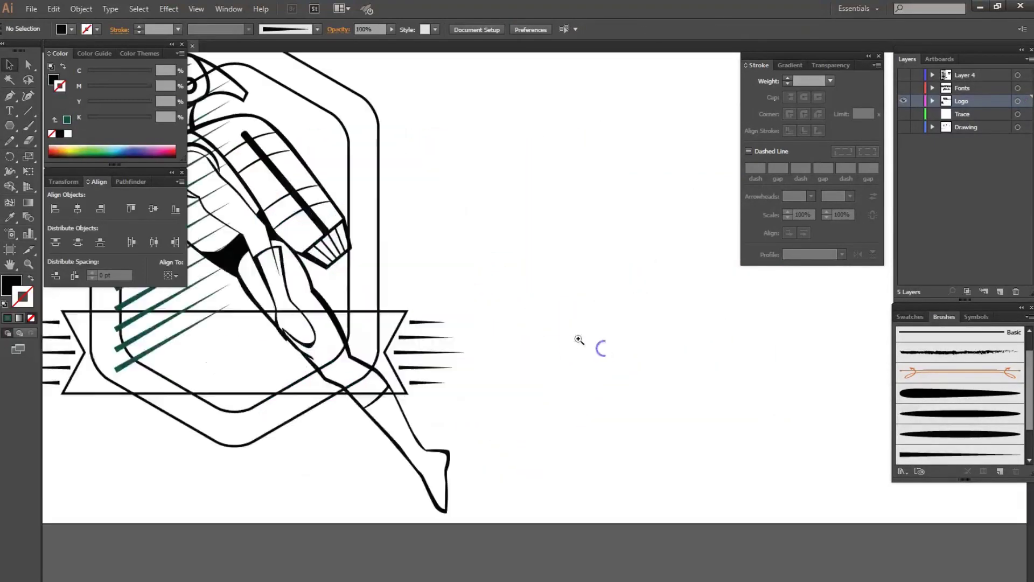
key("a")
left_click_drag(624, 404, 672, 385)
key("ctrl+minus")
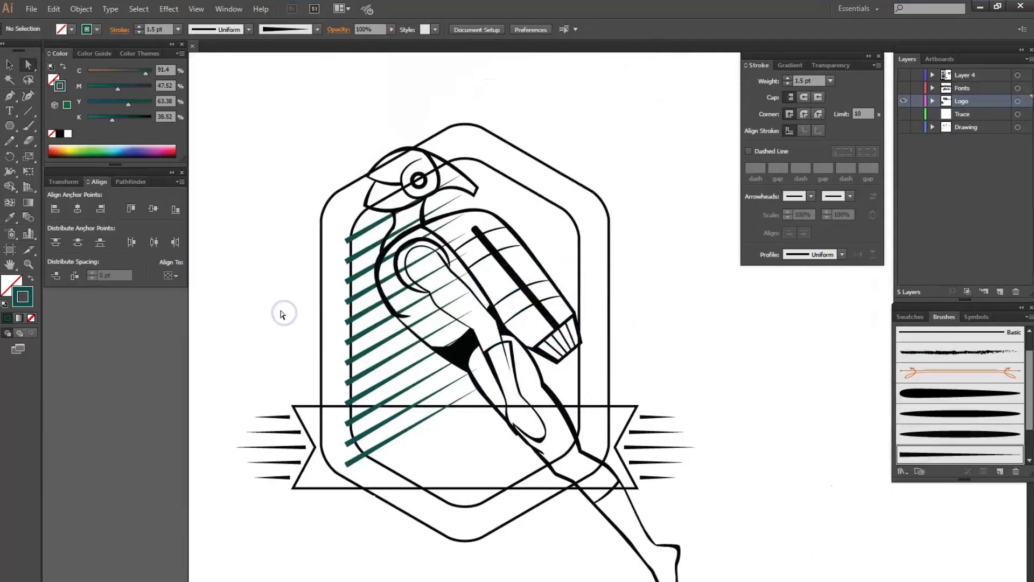
Fill the badge's figure with lime green, C 38.04, M 0, Y 100, K 0, and unite its shapes with Pathfinder
key("v")
left_click(396, 259)
left_click(101, 148)
left_click(124, 182)
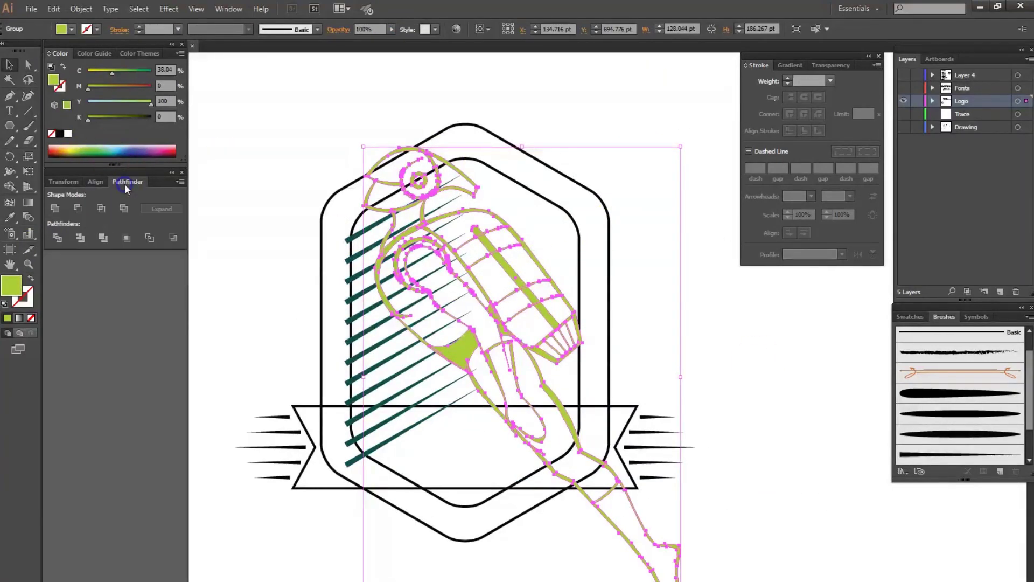
left_click(56, 210)
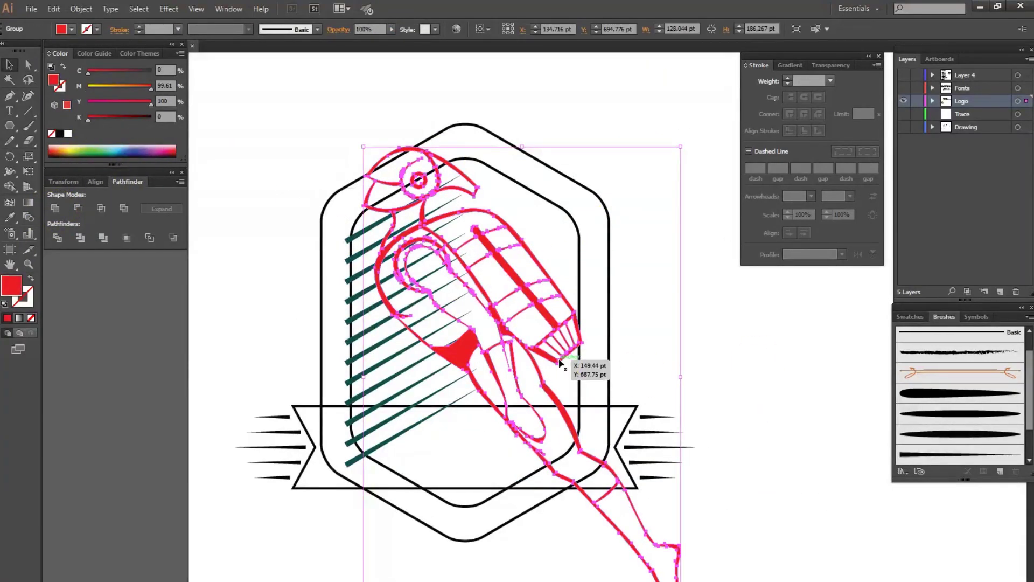
Duplicate the green figure in red, C 0, M 99.61, Y 100, K 0, and swap the duplicate's fill to a 1 pt stroke
left_click(36, 279)
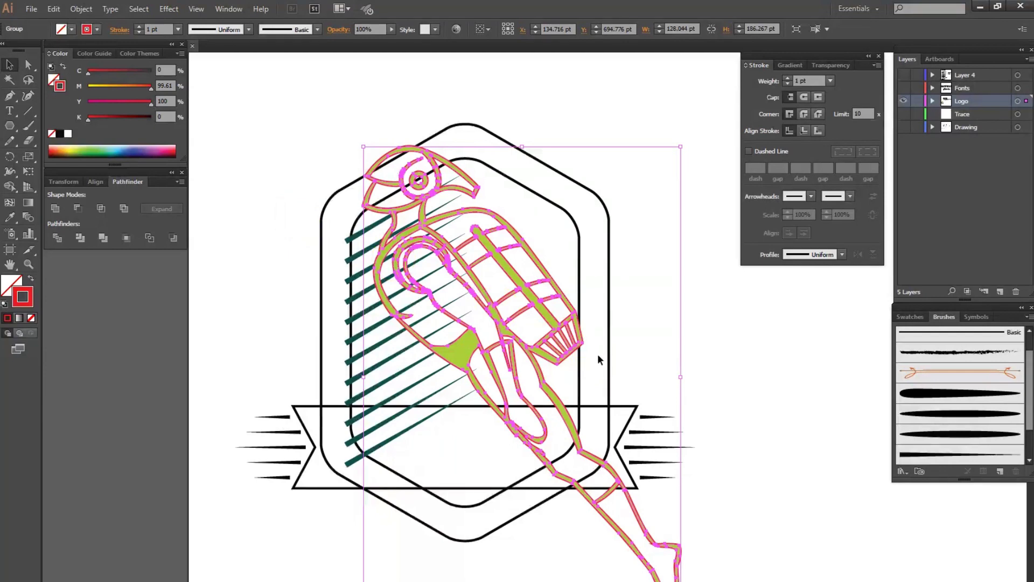
left_click(471, 354)
left_click(771, 331)
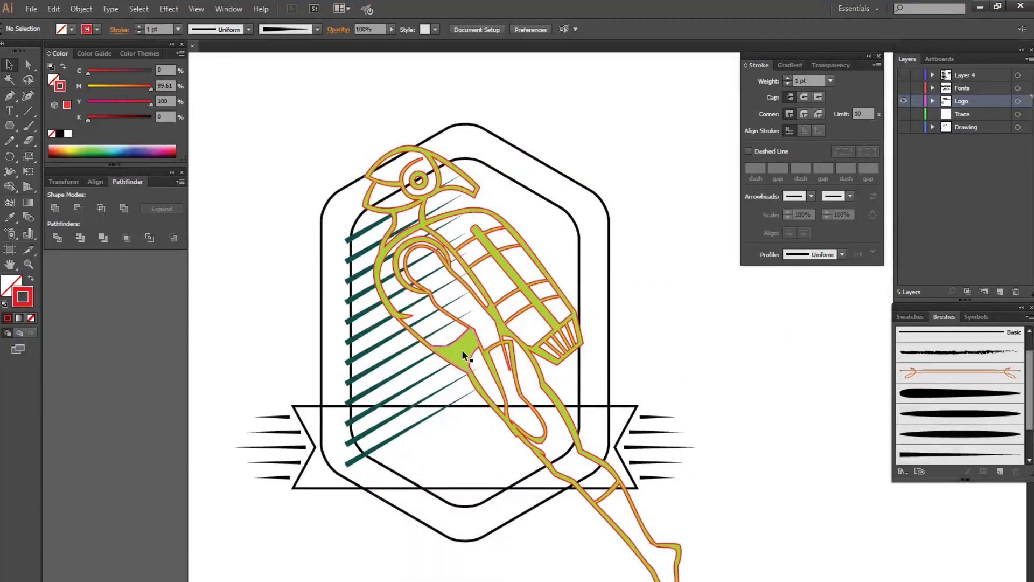
Select the red outlined duplicate of the figure and set its stroke weight to 4 pt
left_click(461, 349)
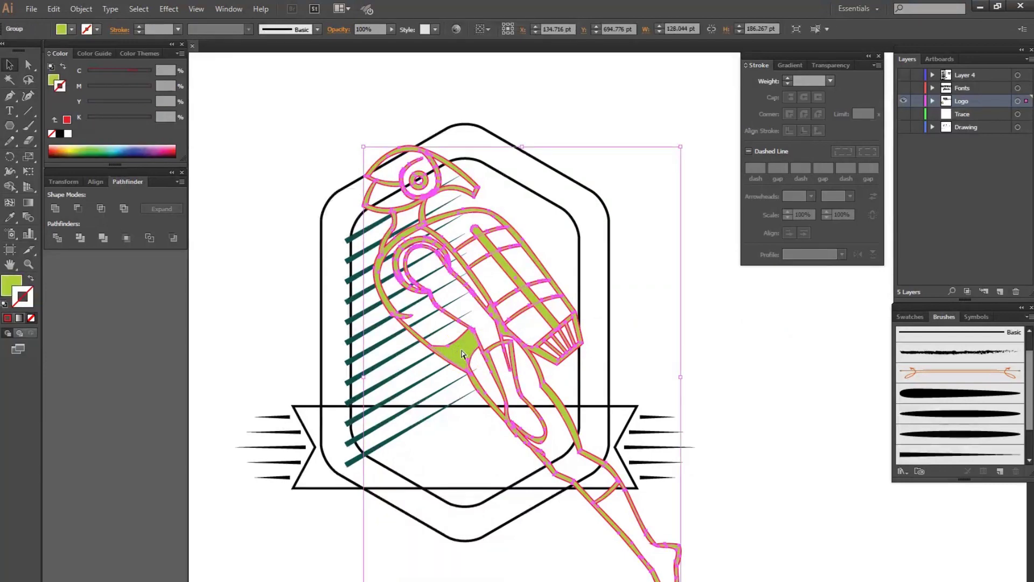
key("ctrl+0")
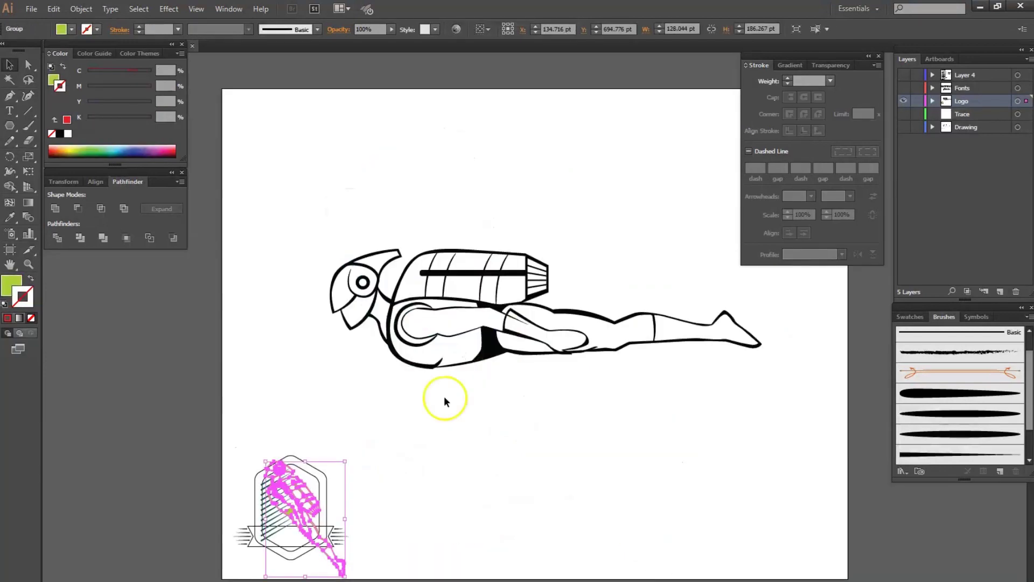
key("ctrl+plus")
key("ctrl+plus")
key("ctrl+plus")
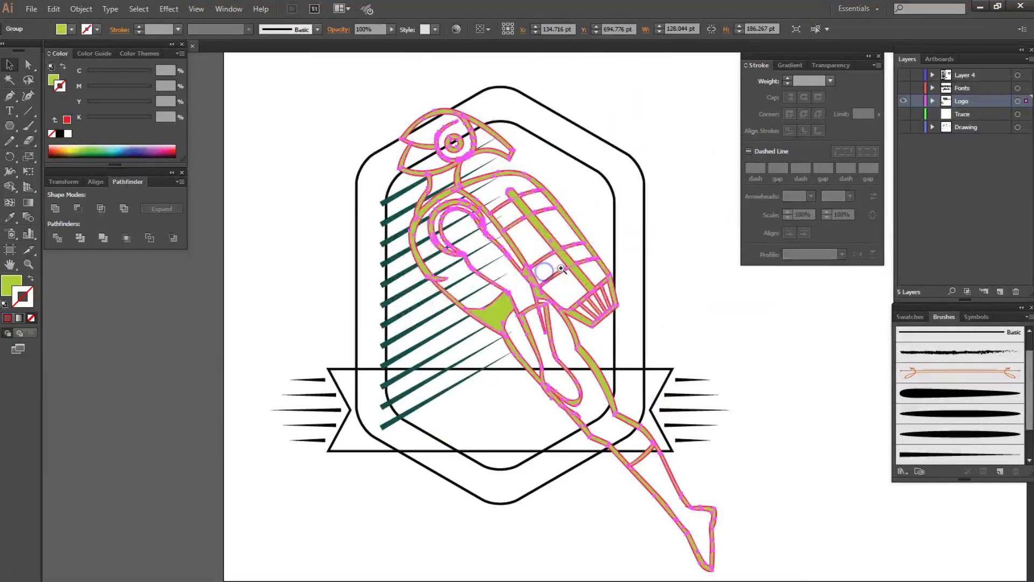
left_click(679, 285)
key("a")
key("v")
left_click(499, 306)
key("ctrl+shift+b")
key("ctrl+shift+a")
left_click(576, 299)
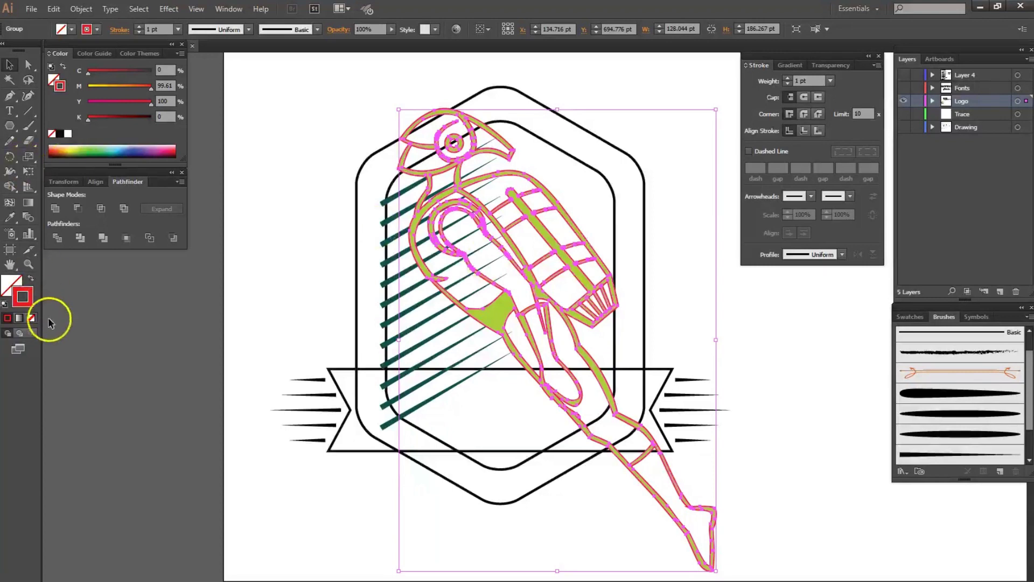
left_click(178, 29)
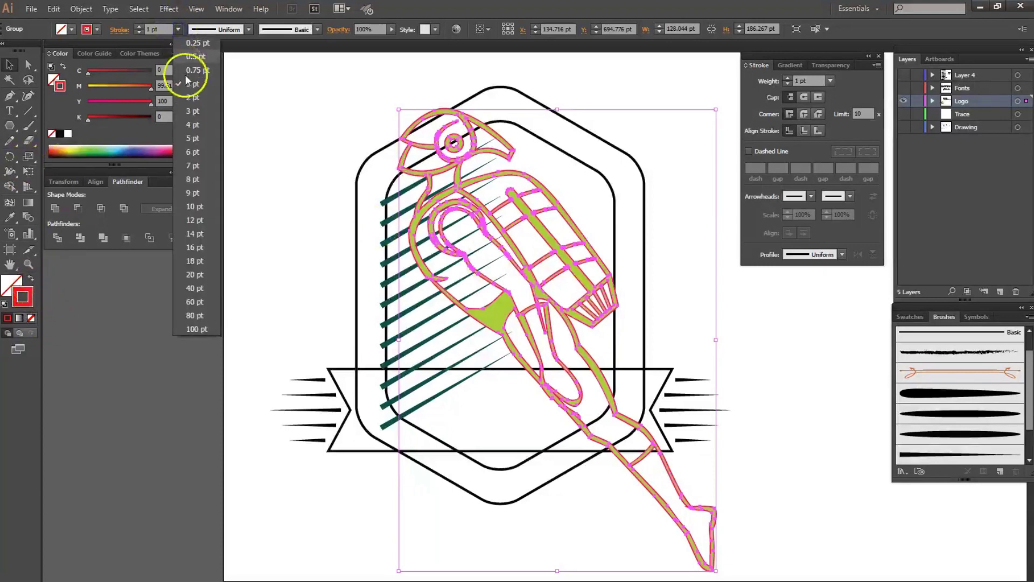
left_click(191, 125)
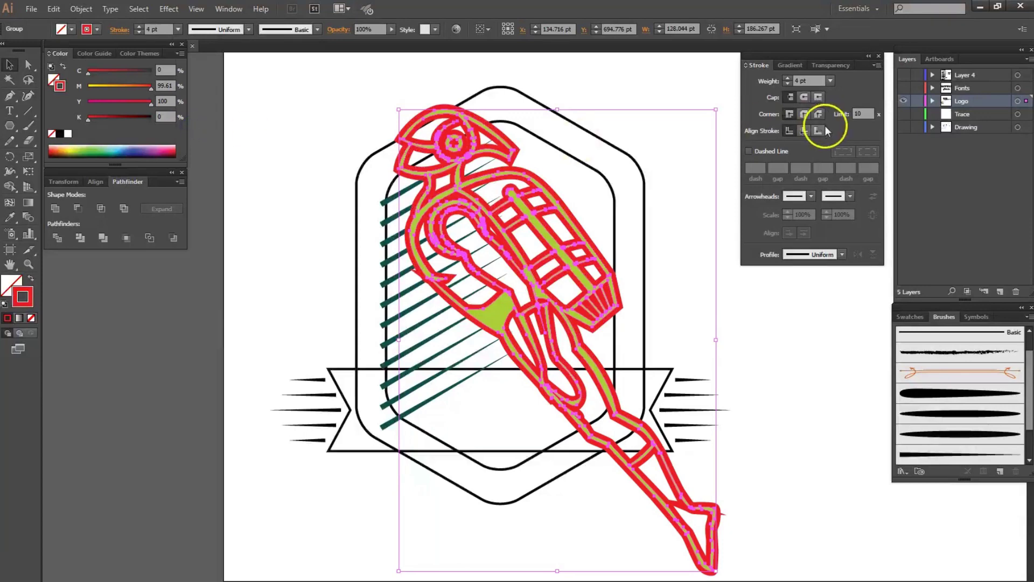
Compare miter and round corners on the figure's red stroke, and give it round joins and round caps
left_click(803, 114)
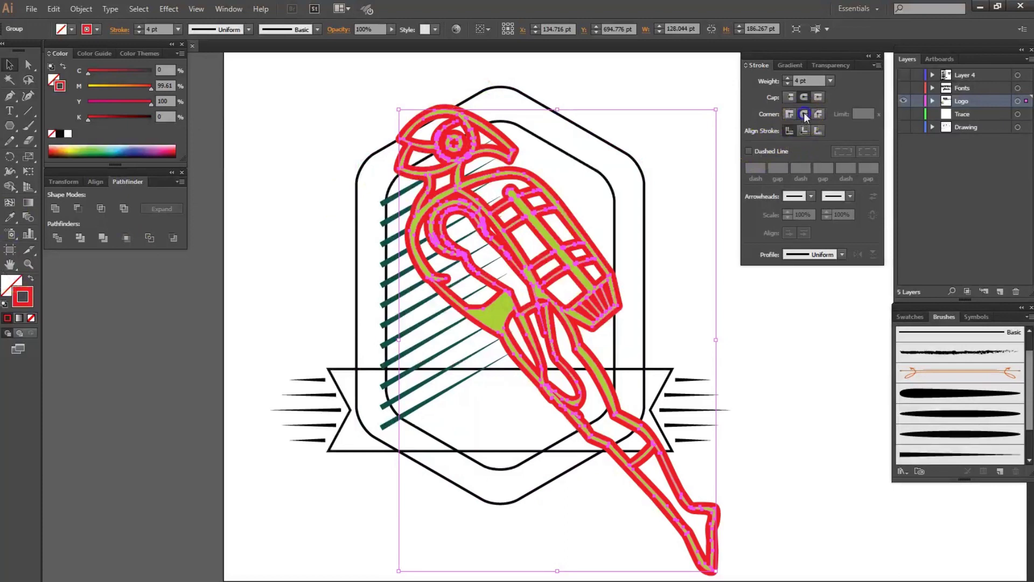
left_click(804, 115)
left_click(791, 114)
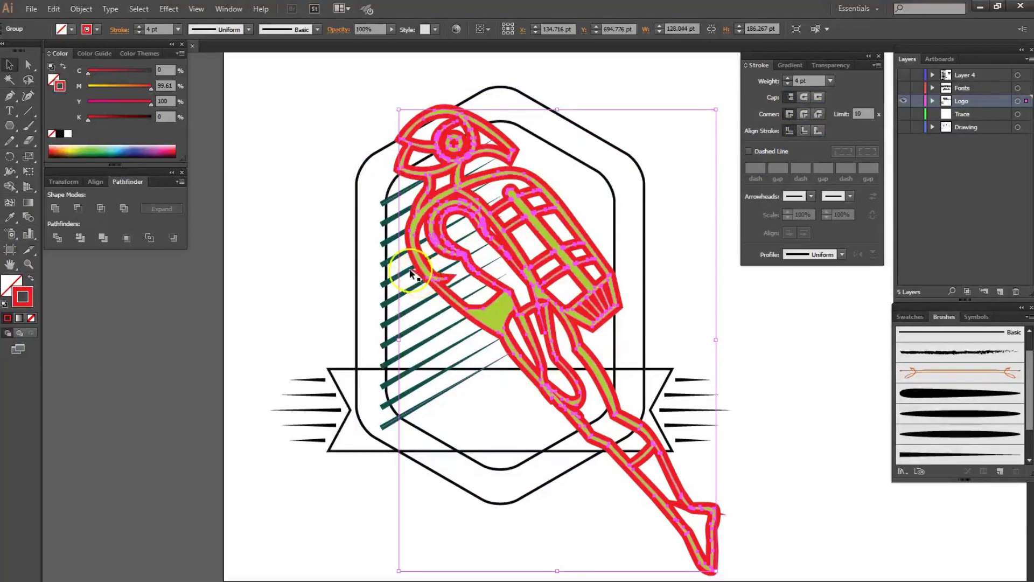
left_click(804, 114)
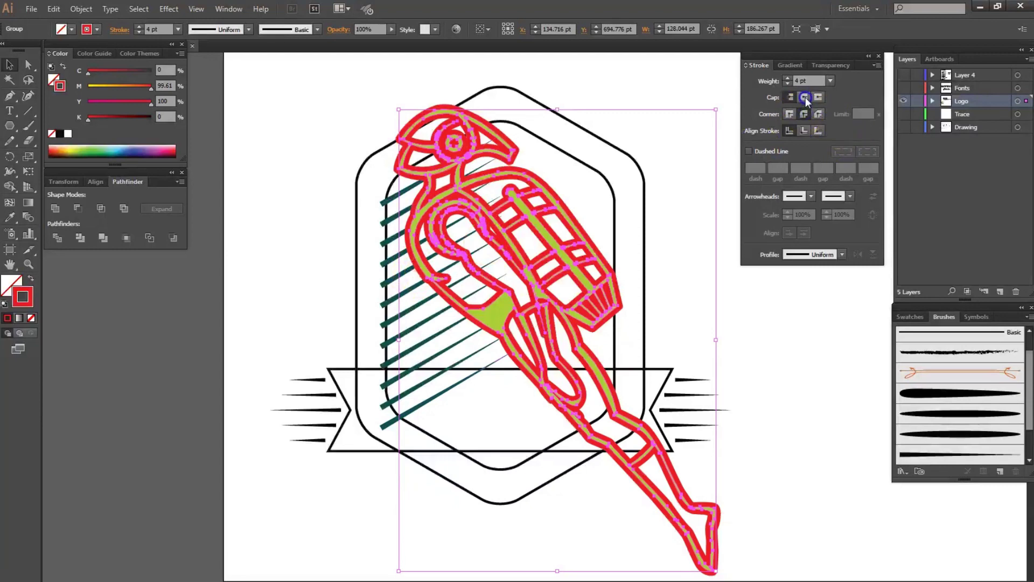